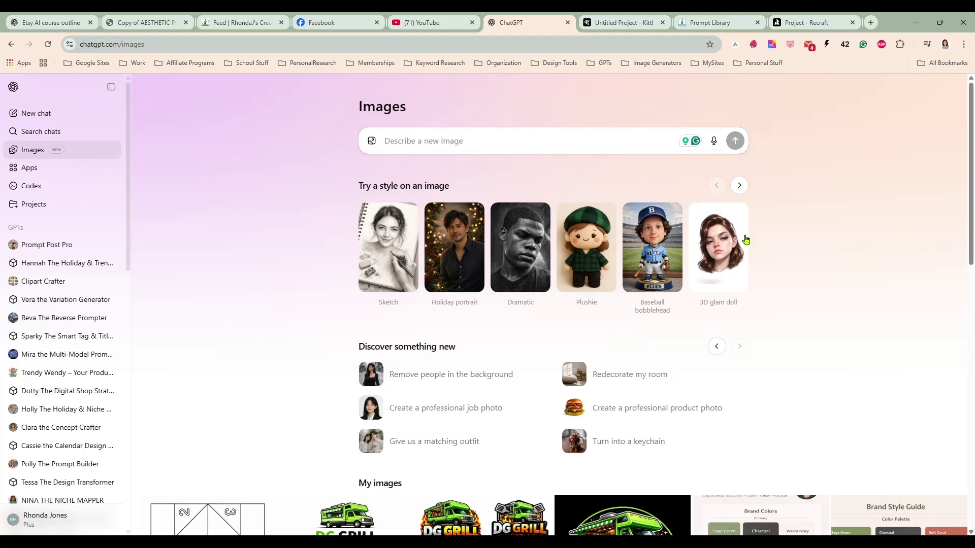
Step: Browse the image styles, then preview the Christmas Cowboy sample in the Prompt Library
{"action": "left_click", "coordinate": [740, 186]}
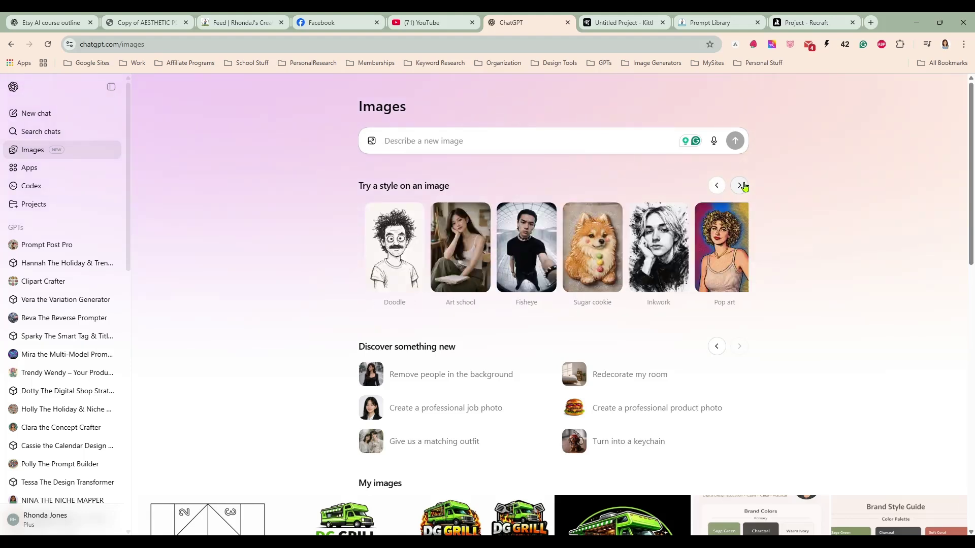
{"action": "left_click", "coordinate": [740, 186]}
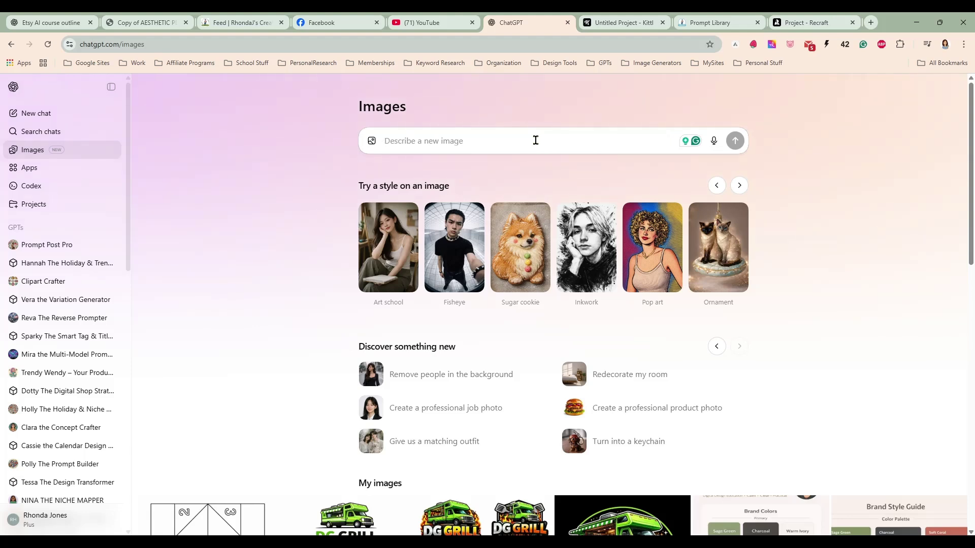
{"action": "left_click", "coordinate": [698, 24]}
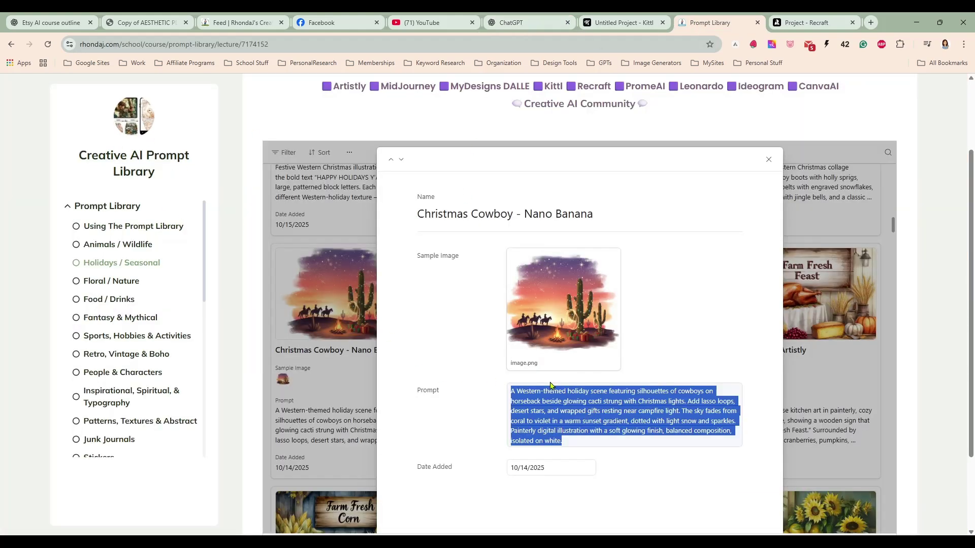
{"action": "left_click", "coordinate": [556, 301]}
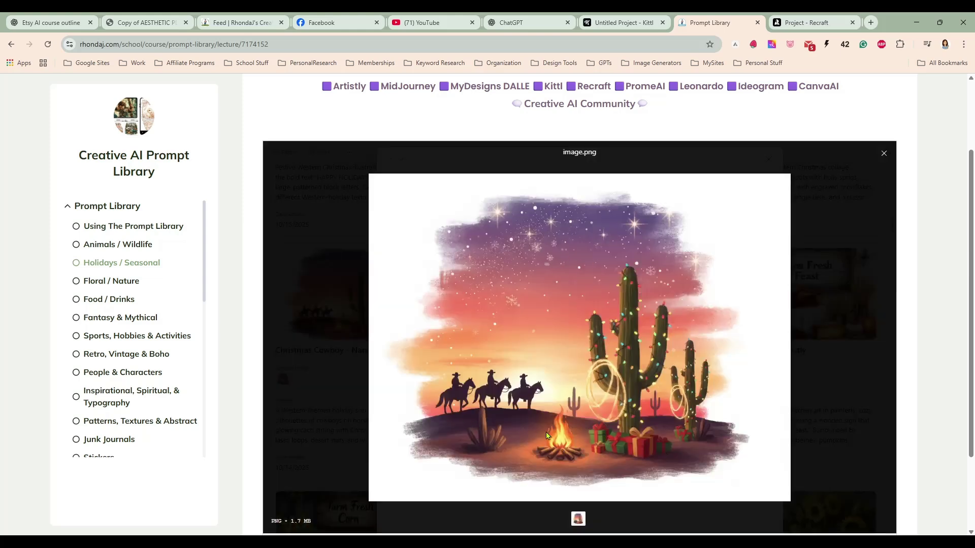
{"action": "left_click", "coordinate": [883, 154]}
Step: Copy the full Christmas Cowboy prompt and close the unused Kittl project
{"action": "triple_click", "coordinate": [592, 423]}
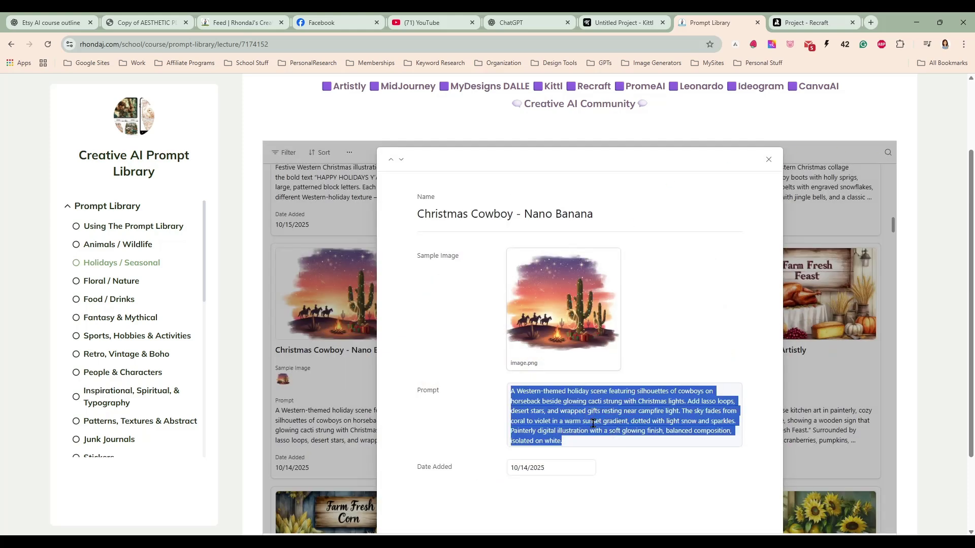
{"action": "right_click", "coordinate": [592, 424]}
{"action": "left_click", "coordinate": [625, 261]}
{"action": "left_click", "coordinate": [662, 22]}
Step: Paste the Christmas Cowboy prompt into ChatGPT Images and send it
{"action": "left_click", "coordinate": [528, 23]}
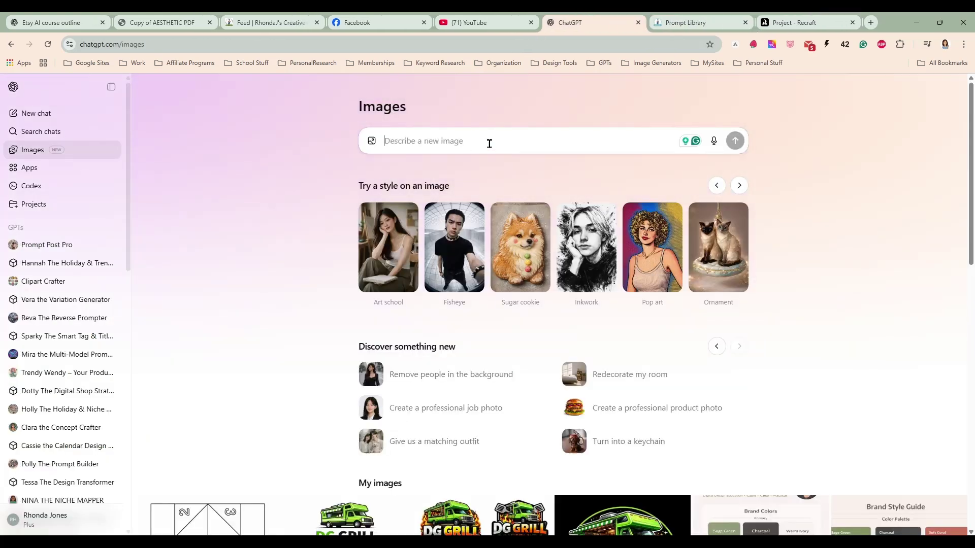
{"action": "key", "text": "ctrl+v"}
{"action": "left_click", "coordinate": [736, 201]}
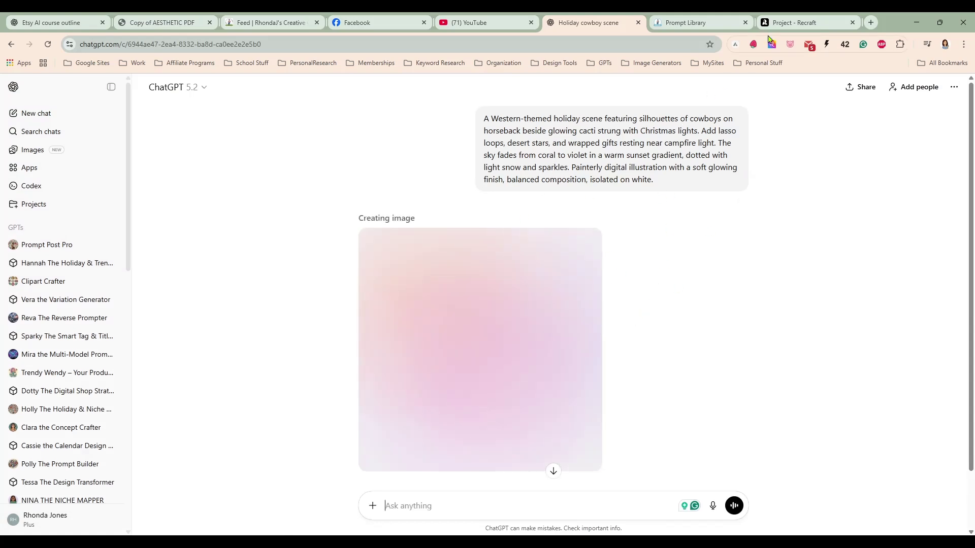
{"action": "left_click", "coordinate": [792, 23]}
Step: Add an image frame and generate the holiday cowboy prompt with Nano Banana Pro
{"action": "left_click", "coordinate": [44, 161]}
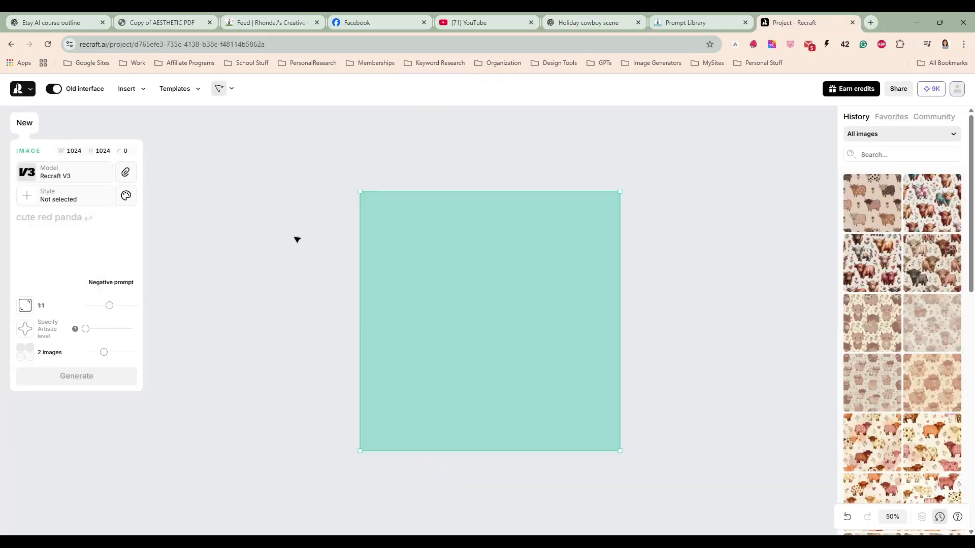
{"action": "left_click", "coordinate": [83, 175]}
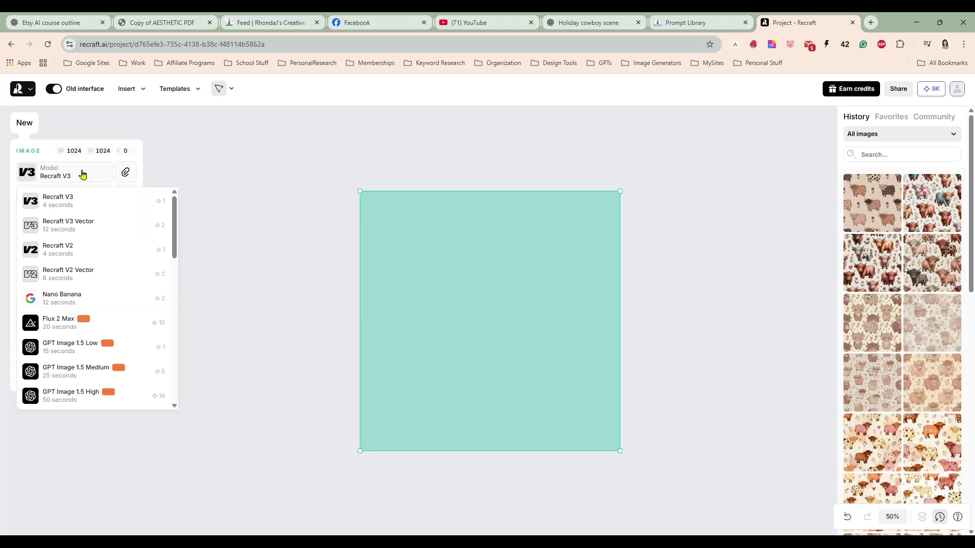
{"action": "scroll", "coordinate": [98, 235], "scroll_direction": "down", "scroll_amount": 4}
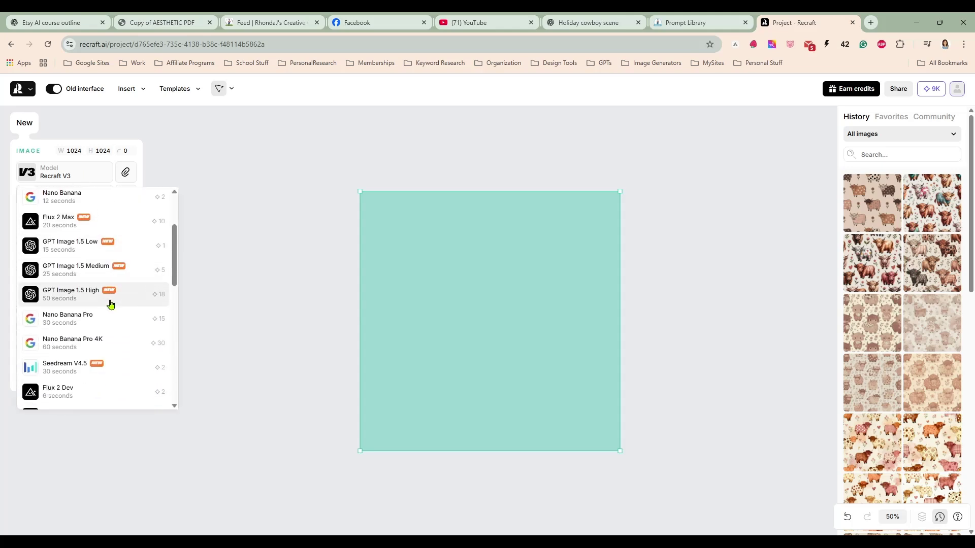
{"action": "left_click", "coordinate": [115, 320]}
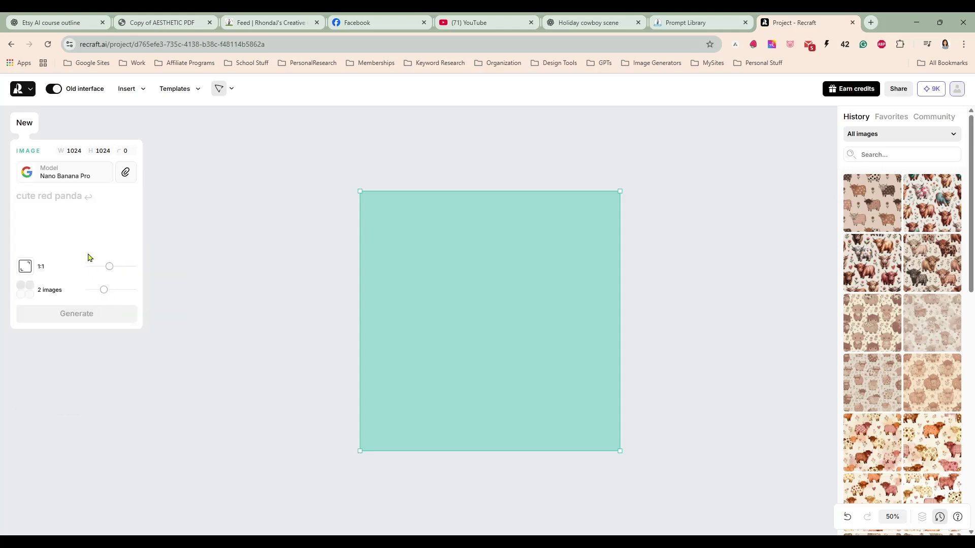
{"action": "left_click", "coordinate": [83, 203]}
{"action": "key", "text": "ctrl+v"}
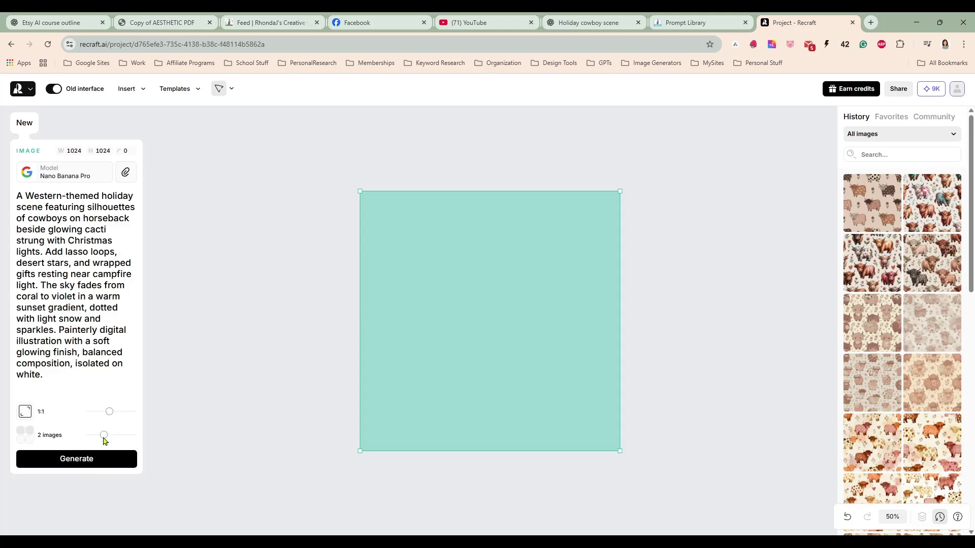
{"action": "left_click", "coordinate": [98, 462]}
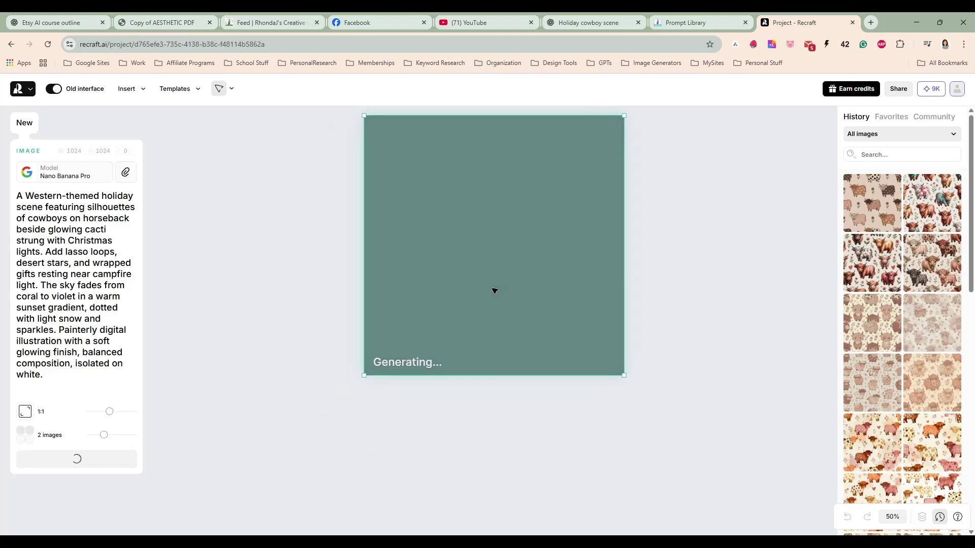
Step: Move the generating frame left and turn off the old interface
{"action": "left_click_drag", "start_coordinate": [533, 246], "coordinate": [394, 237]}
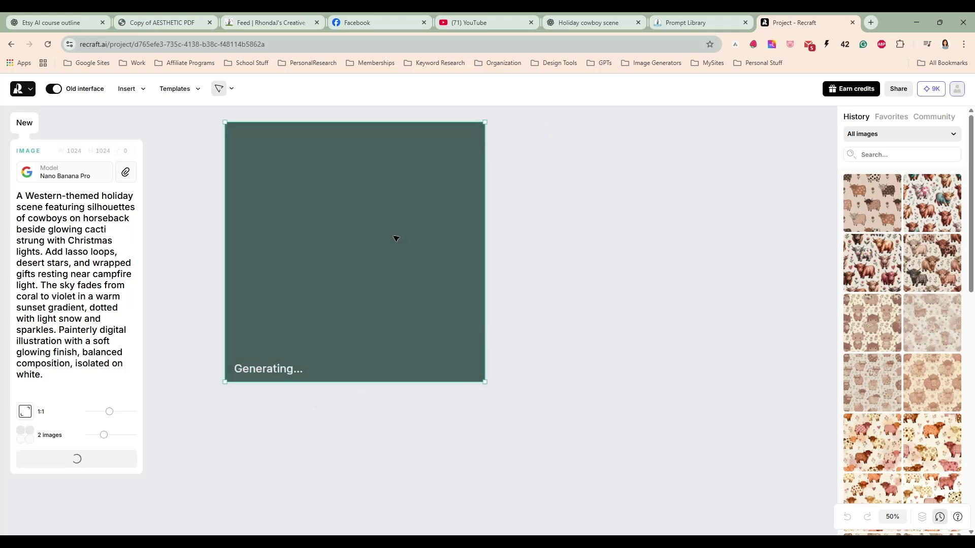
{"action": "left_click", "coordinate": [90, 90]}
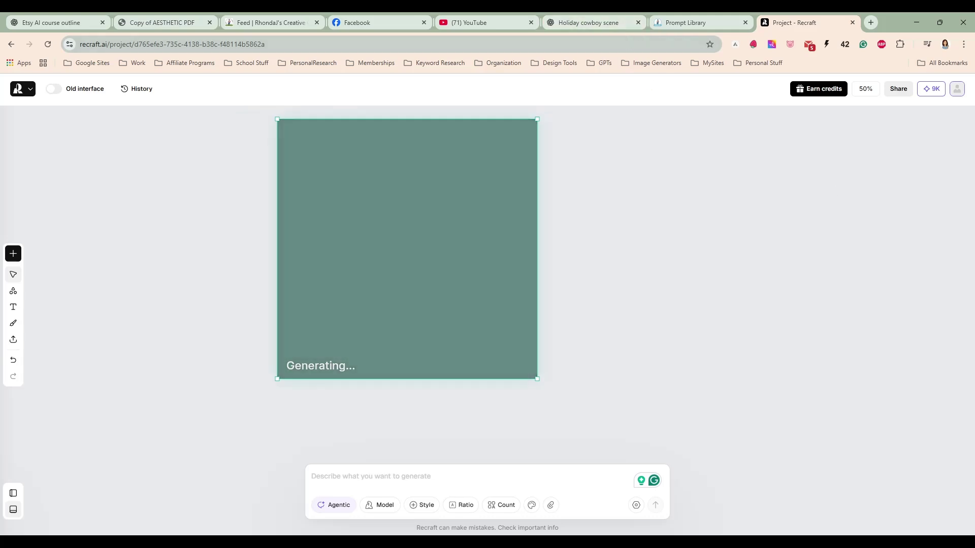
{"action": "left_click", "coordinate": [588, 23]}
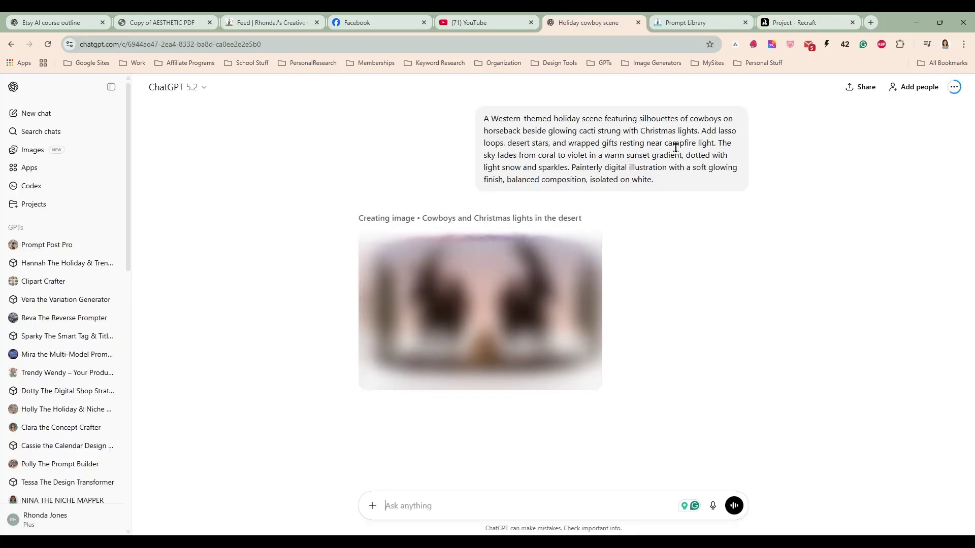
Step: Copy ChatGPT's finished cowboys-and-Christmas-lights image from its full-screen view
{"action": "left_click_drag", "start_coordinate": [681, 22], "coordinate": [569, 16]}
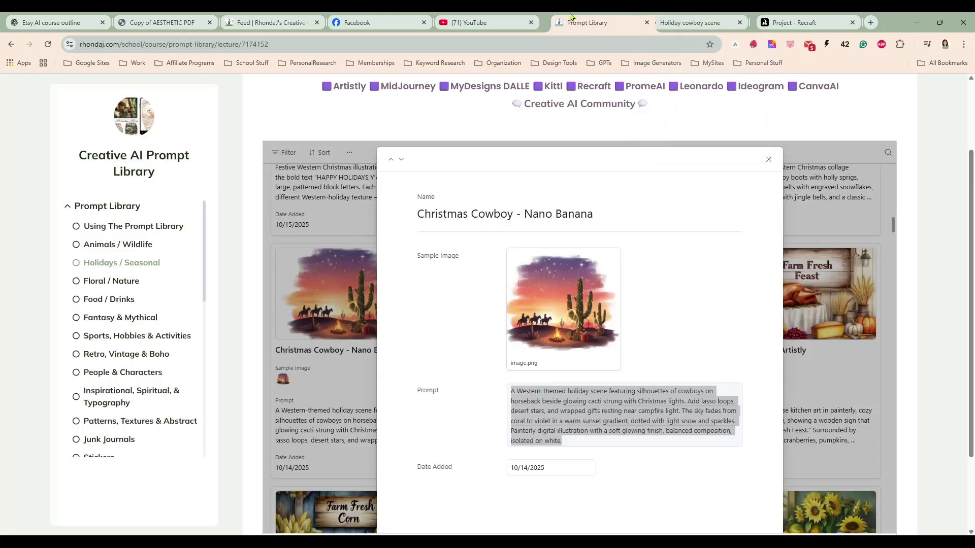
{"action": "key", "text": "ctrl+Tab"}
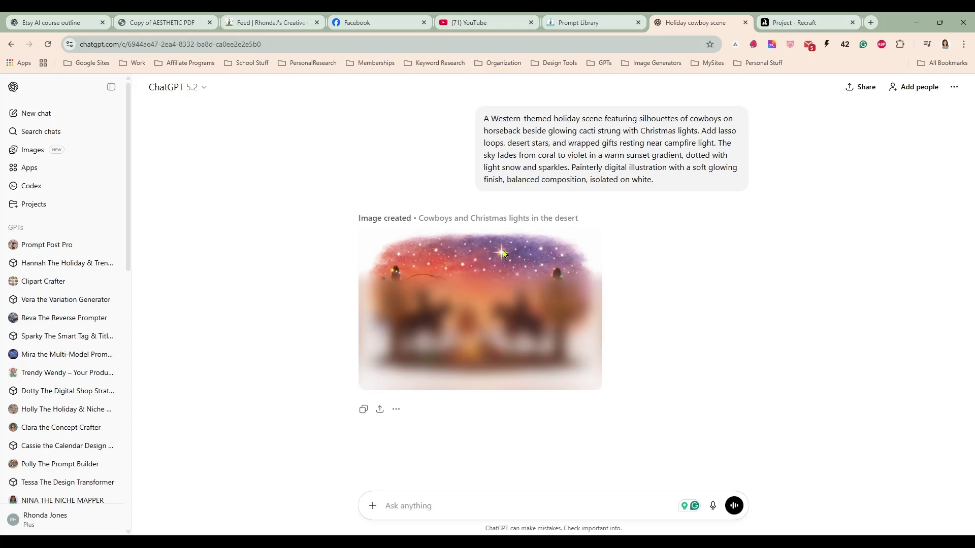
{"action": "left_click", "coordinate": [514, 322]}
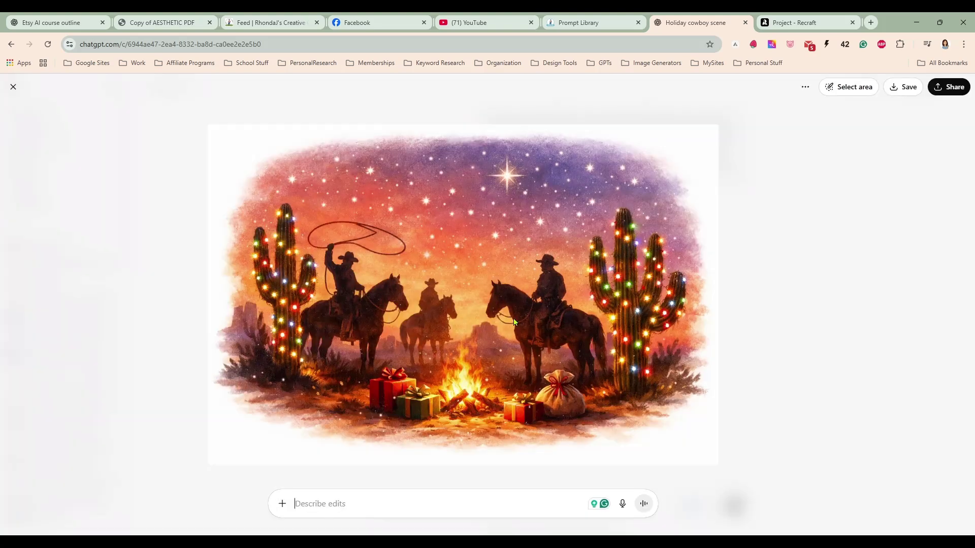
{"action": "right_click", "coordinate": [472, 234]}
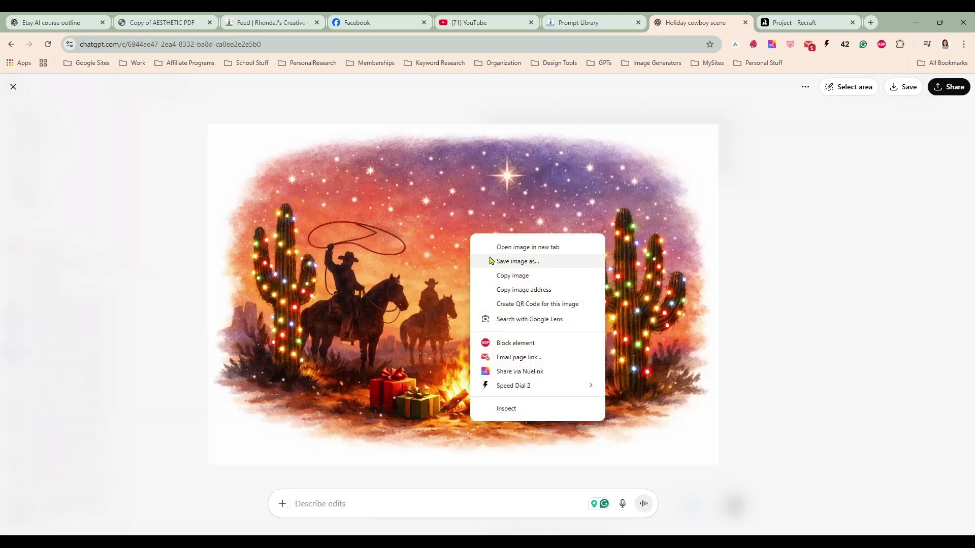
{"action": "left_click", "coordinate": [503, 275]}
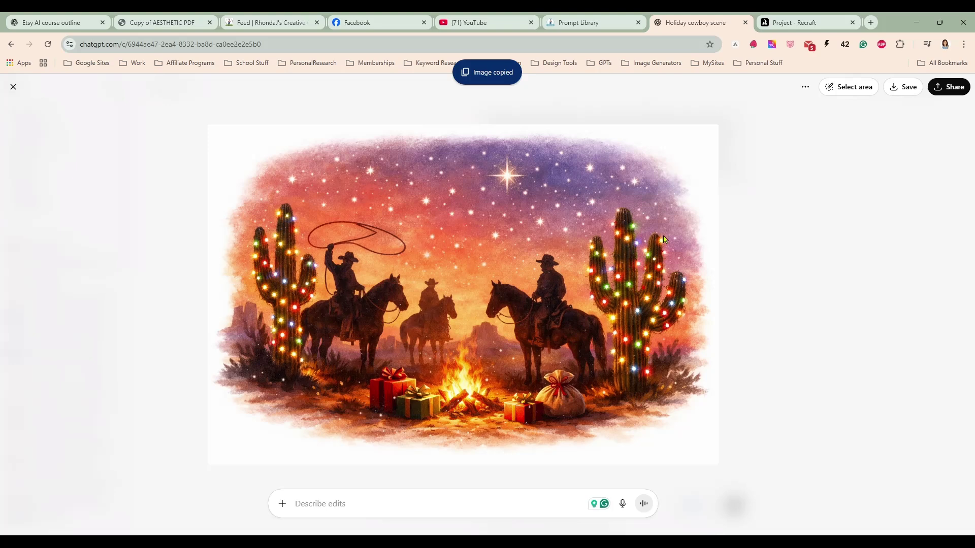
{"action": "left_click", "coordinate": [793, 23]}
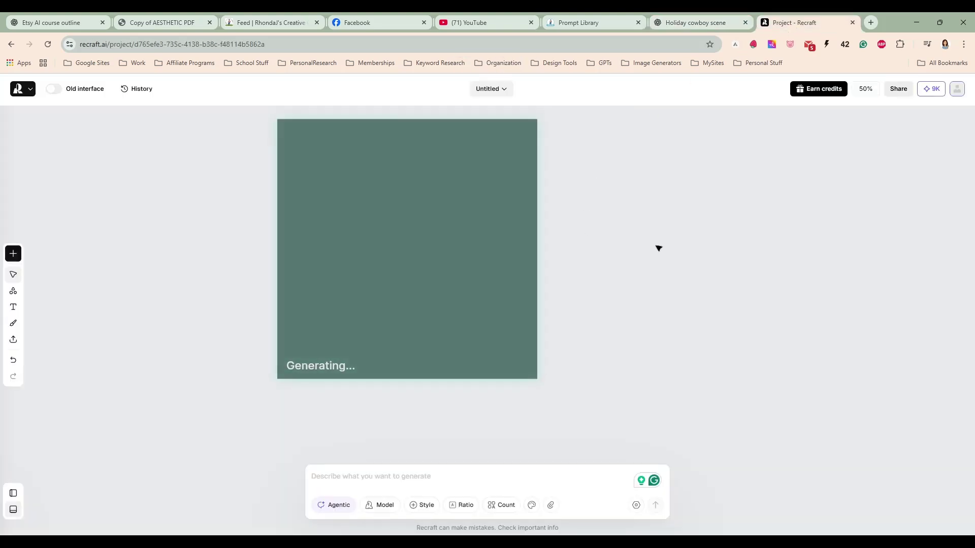
Step: Paste the ChatGPT cowboy image onto the canvas beside the generating placeholder
{"action": "key", "text": "ctrl+v"}
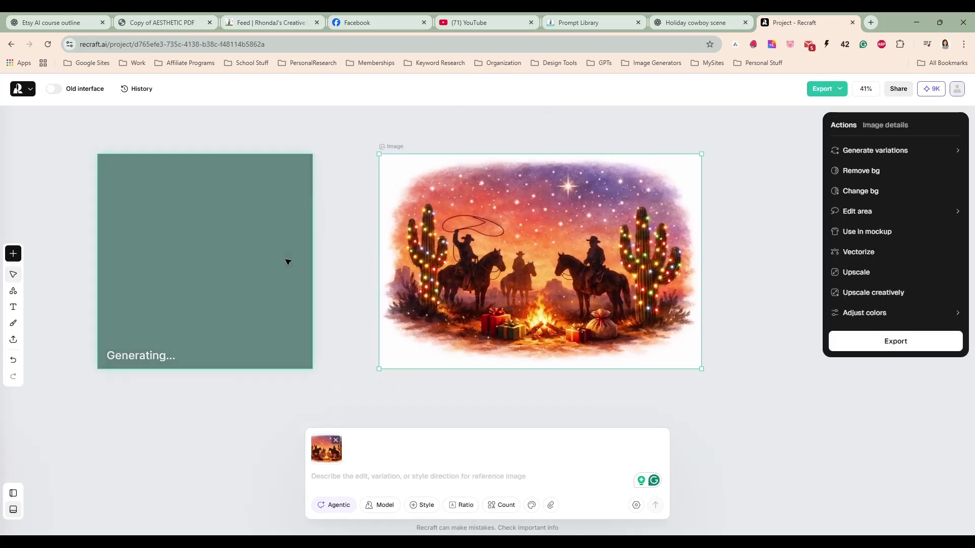
{"action": "left_click_drag", "start_coordinate": [285, 259], "coordinate": [335, 261]}
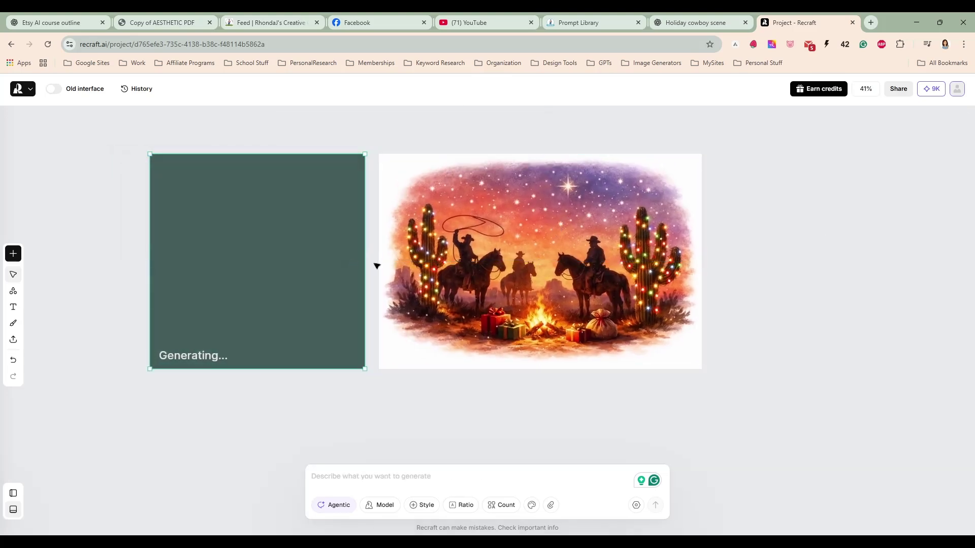
{"action": "left_click", "coordinate": [386, 266]}
{"action": "left_click", "coordinate": [668, 25]}
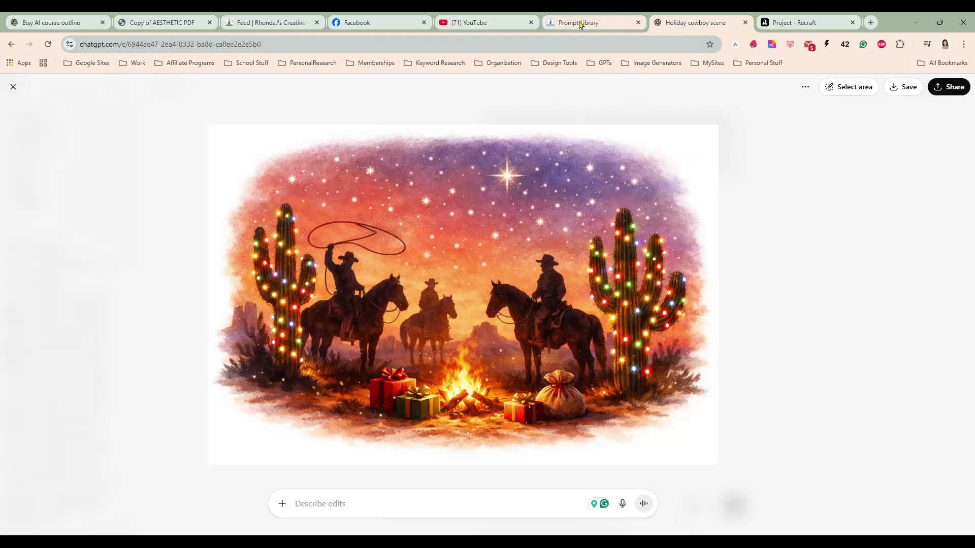
{"action": "key", "text": "Escape"}
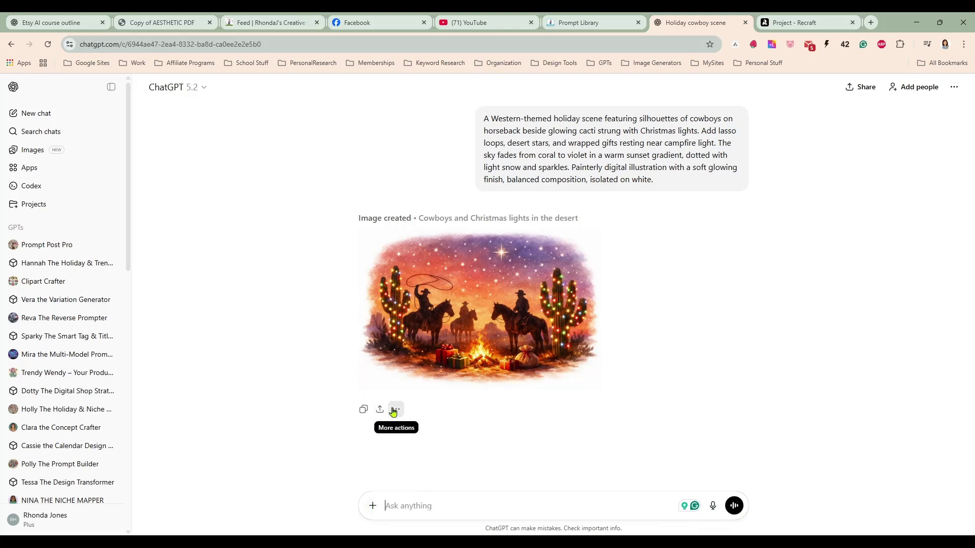
{"action": "left_click", "coordinate": [792, 23]}
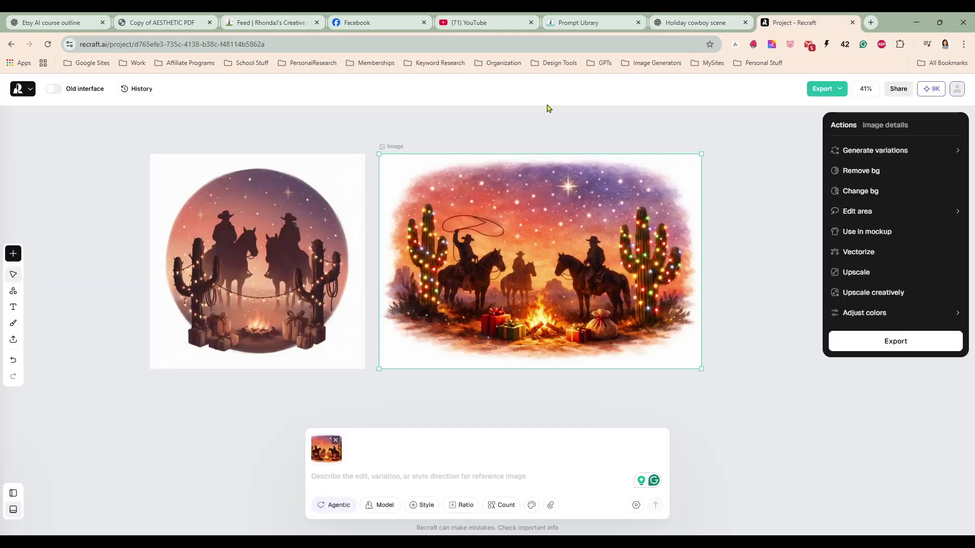
Step: Try the square campfire variant on the left cowboy image and review both images
{"action": "left_click", "coordinate": [263, 278]}
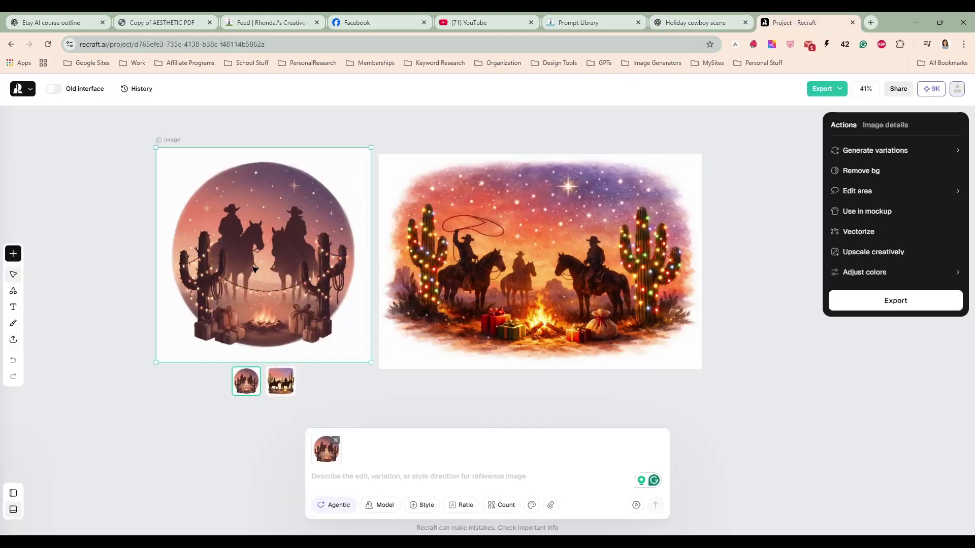
{"action": "left_click", "coordinate": [278, 392]}
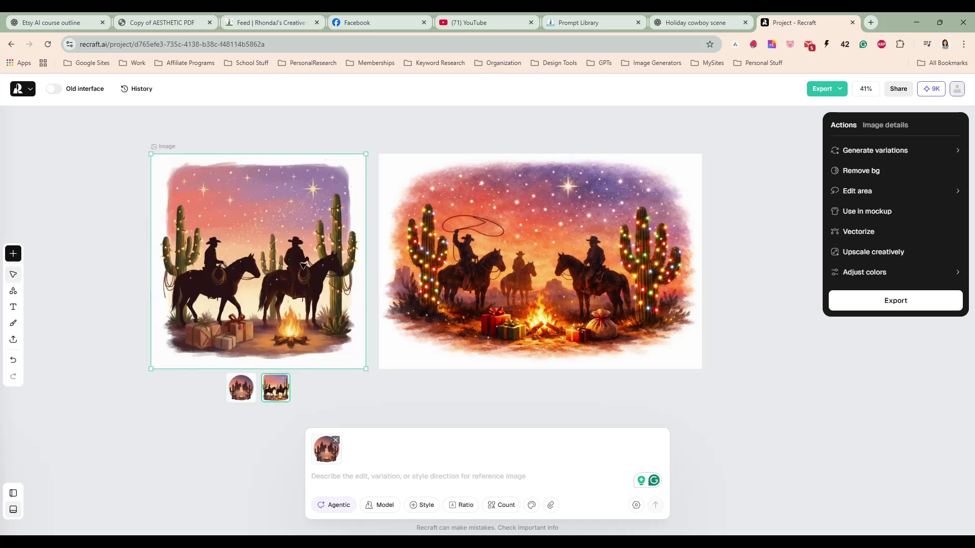
{"action": "left_click", "coordinate": [135, 206]}
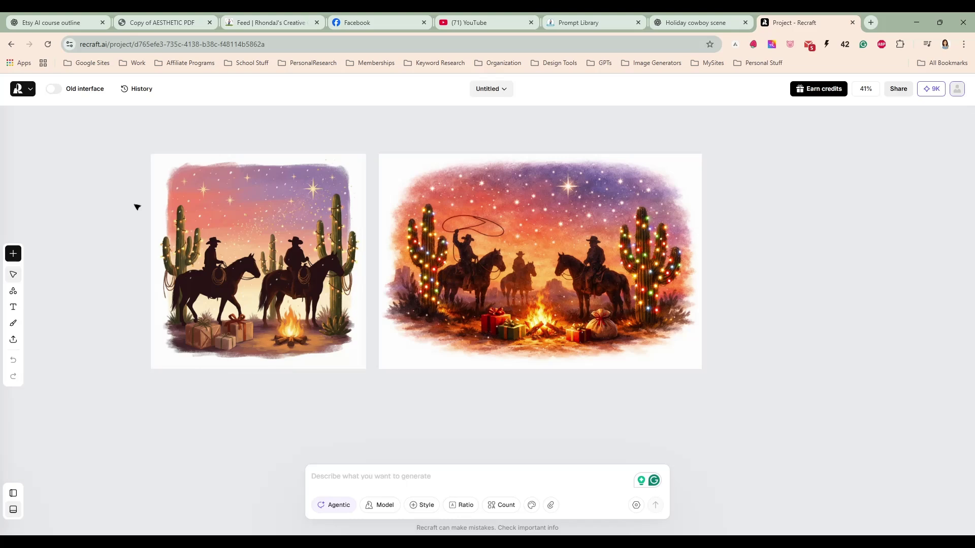
{"action": "left_click_drag", "start_coordinate": [118, 136], "coordinate": [764, 401]}
{"action": "left_click", "coordinate": [696, 394]}
{"action": "scroll", "coordinate": [569, 257], "scroll_direction": "left", "scroll_amount": 2}
{"action": "scroll", "coordinate": [570, 257], "scroll_direction": "down", "scroll_amount": 1}
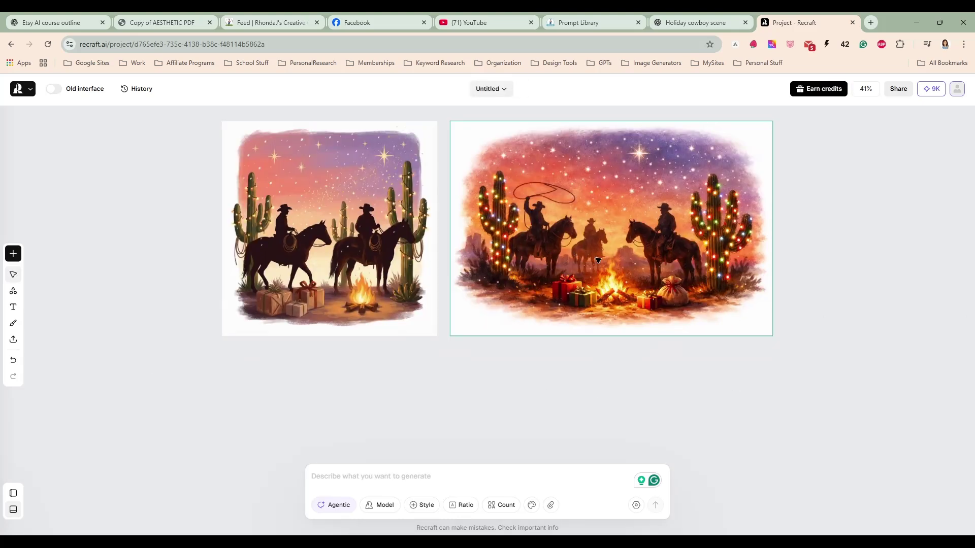
{"action": "left_click", "coordinate": [564, 284]}
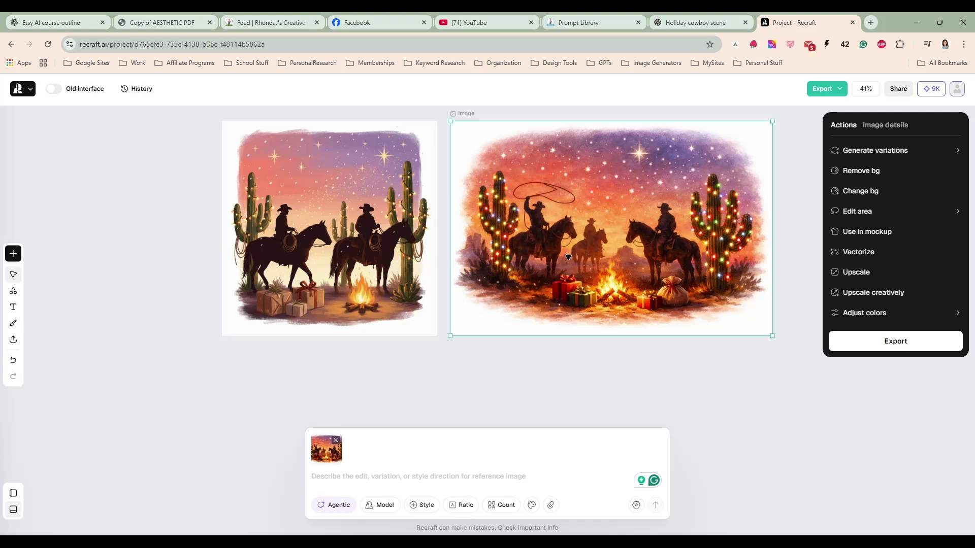
Step: Switch the left image to its circular campfire variant beside the wide desert scene
{"action": "left_click", "coordinate": [327, 240]}
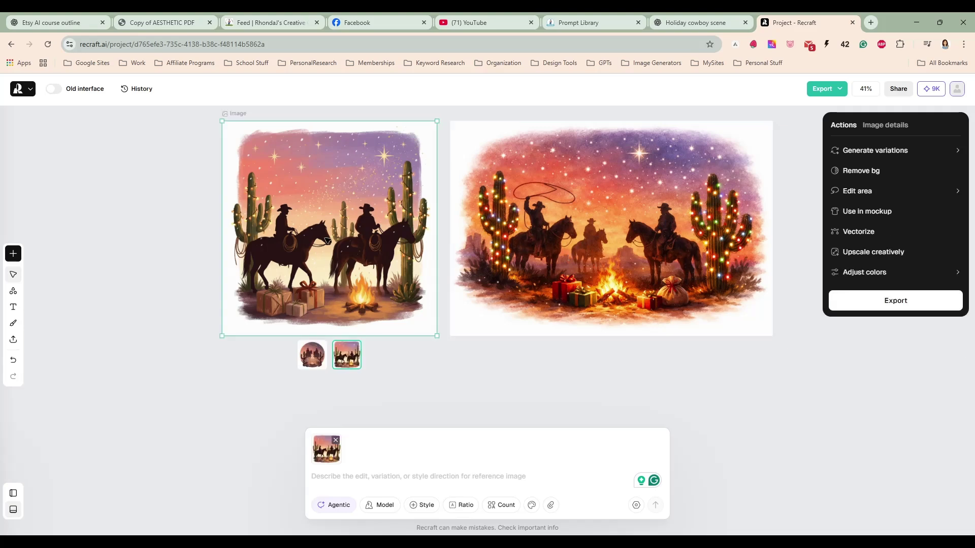
{"action": "left_click", "coordinate": [310, 356]}
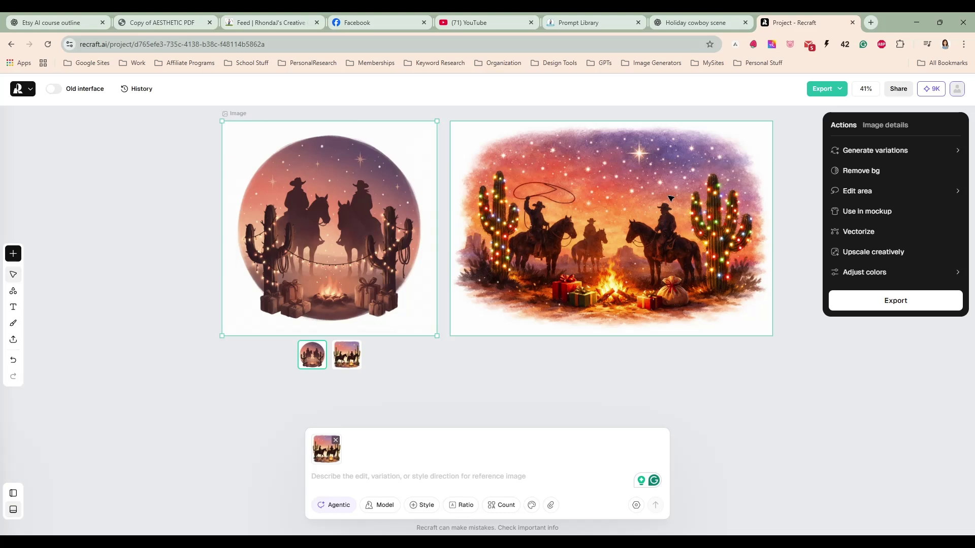
{"action": "left_click", "coordinate": [590, 274]}
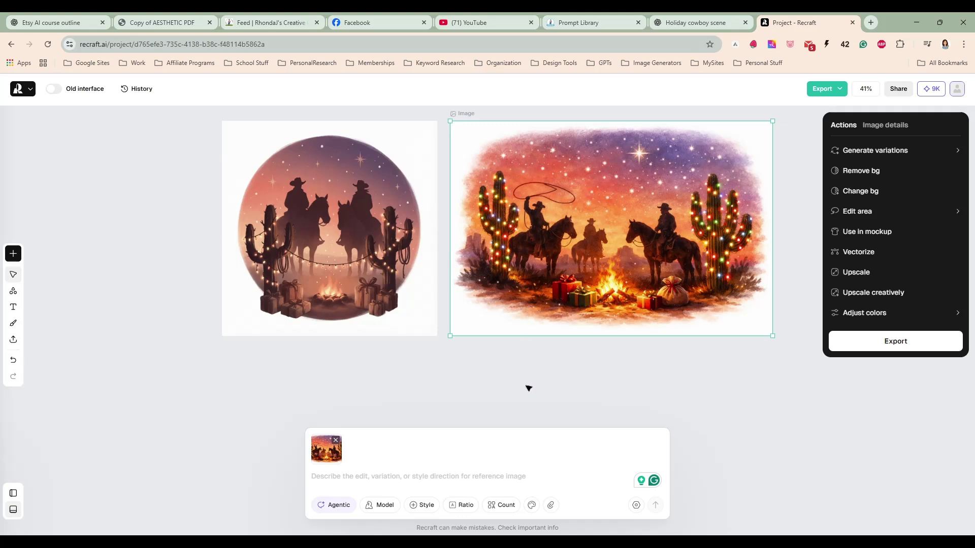
Step: Close the Christmas Cowboy record, open Food / Drinks, and select the Fries - Ideogram prompt
{"action": "left_click", "coordinate": [620, 22]}
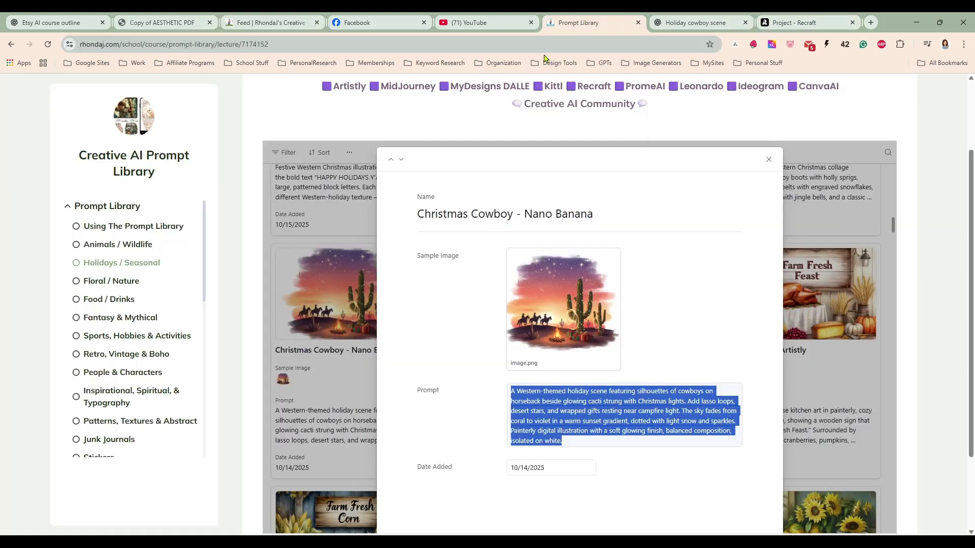
{"action": "left_click", "coordinate": [769, 159]}
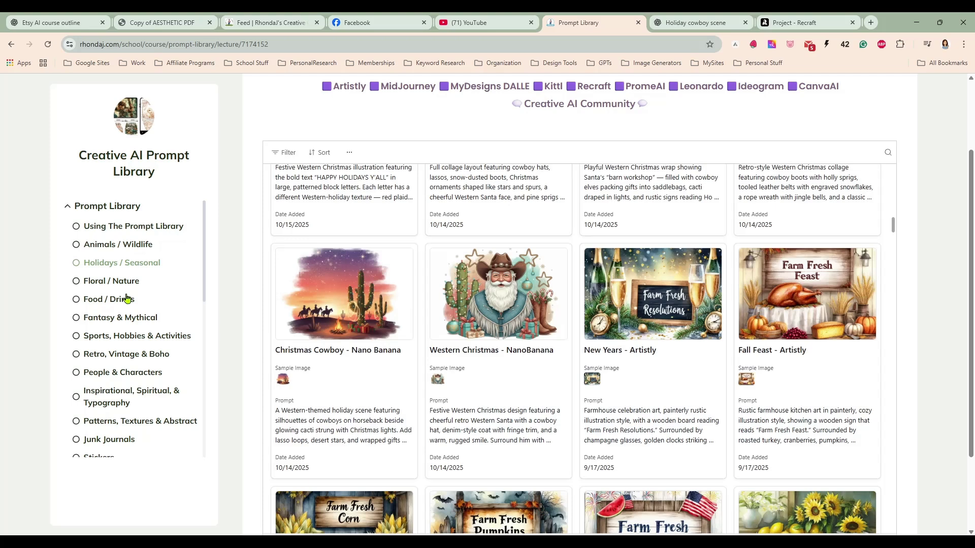
{"action": "left_click", "coordinate": [108, 299]}
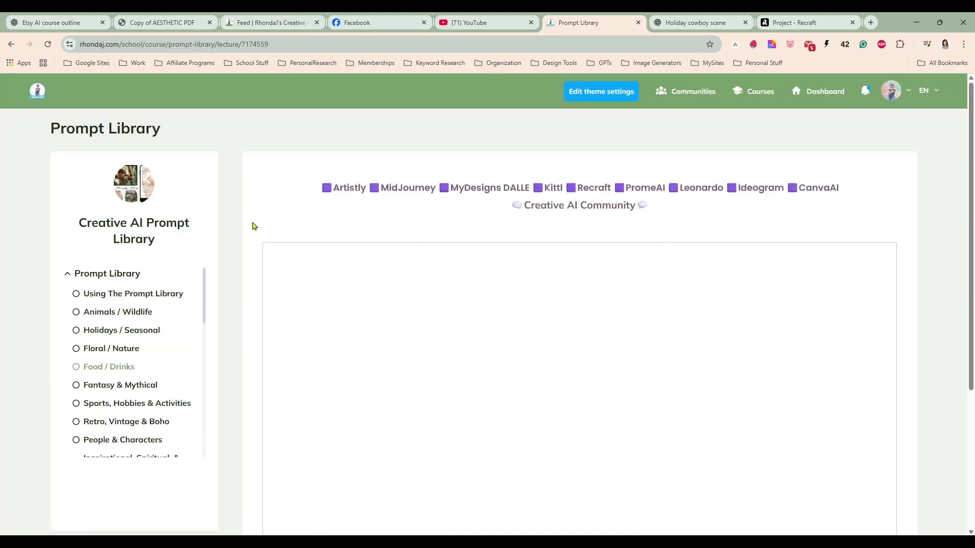
{"action": "scroll", "coordinate": [255, 230], "scroll_direction": "down", "scroll_amount": 2}
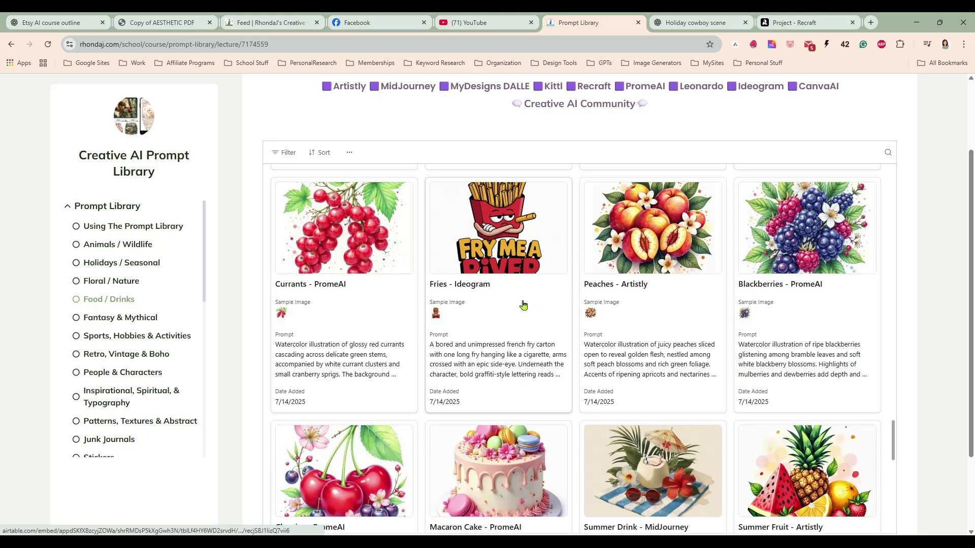
{"action": "scroll", "coordinate": [522, 305], "scroll_direction": "down", "scroll_amount": 1}
{"action": "left_click", "coordinate": [508, 323]}
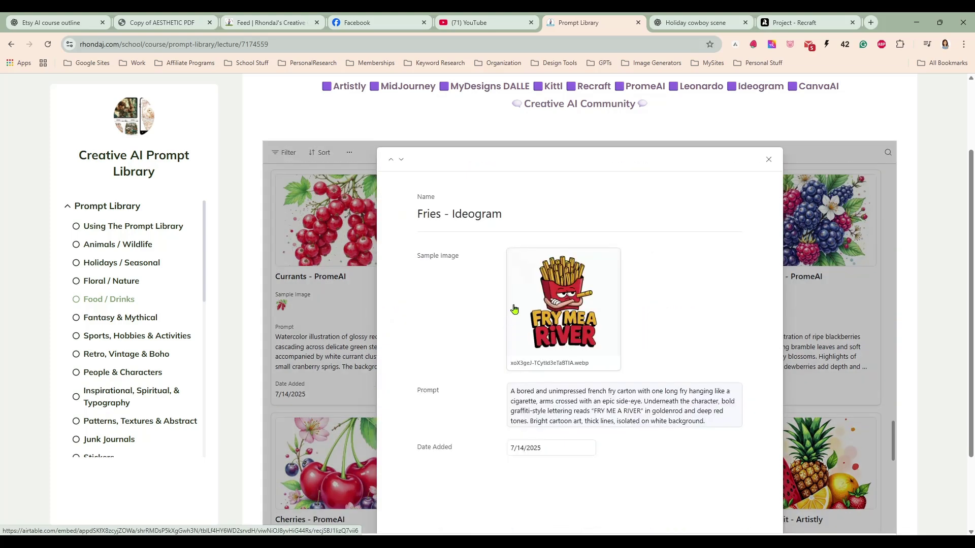
{"action": "triple_click", "coordinate": [633, 407]}
{"action": "key", "text": "ctrl+c"}
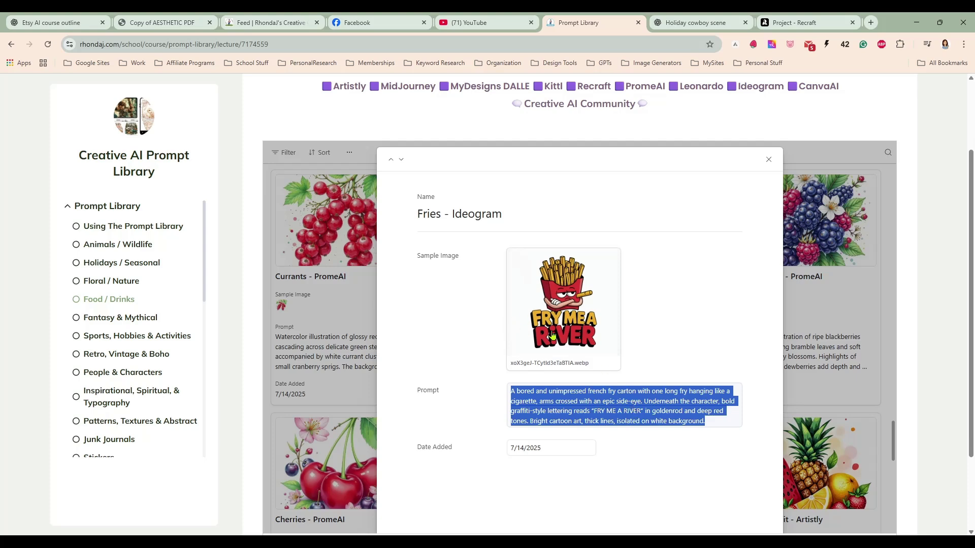
Step: Paste the "FRY ME A RIVER" fries prompt into the cowboy chat and send it
{"action": "left_click", "coordinate": [693, 22]}
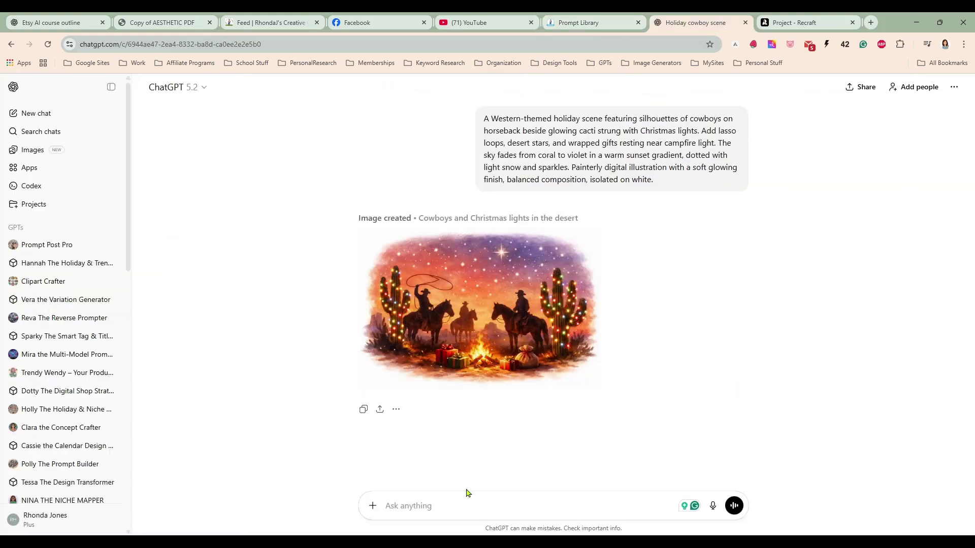
{"action": "key", "text": "ctrl+v"}
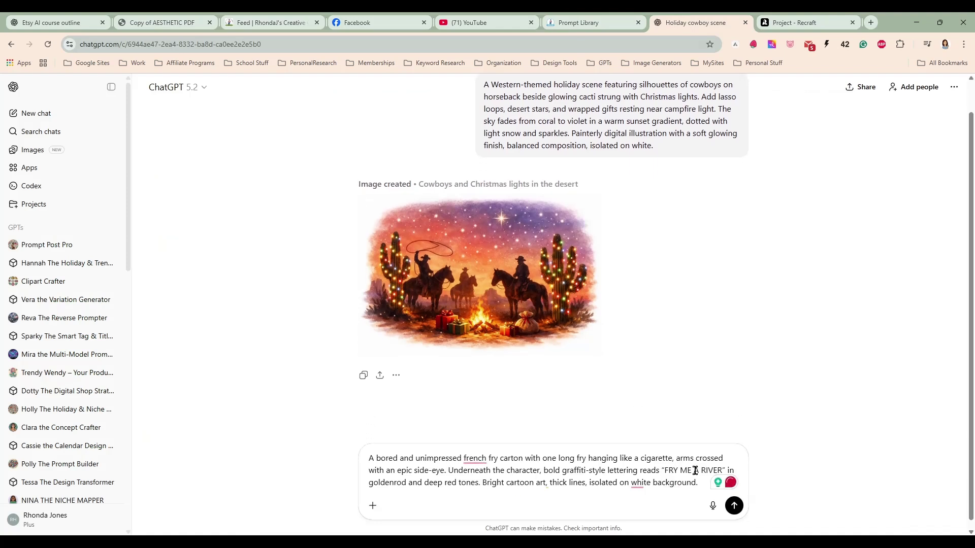
{"action": "left_click", "coordinate": [372, 508]}
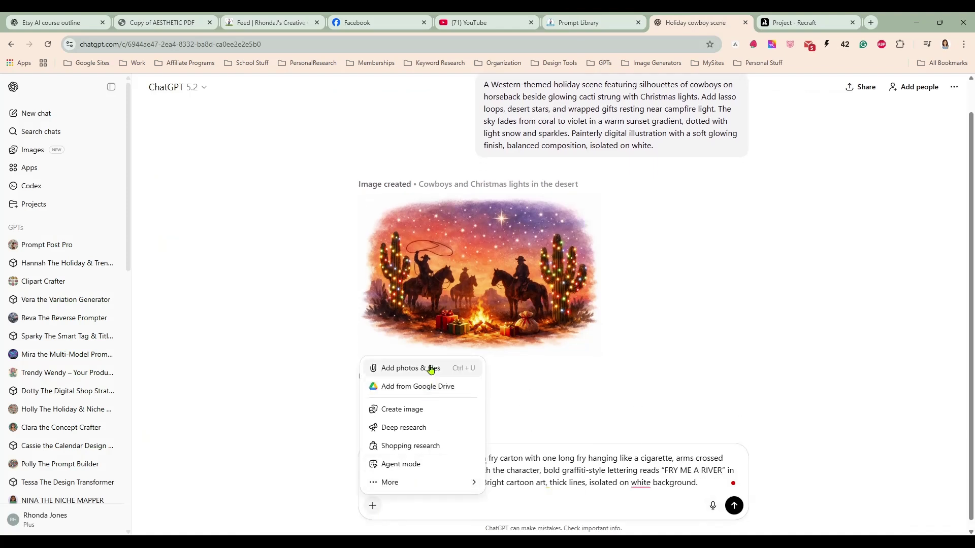
{"action": "mouse_move", "coordinate": [430, 488]}
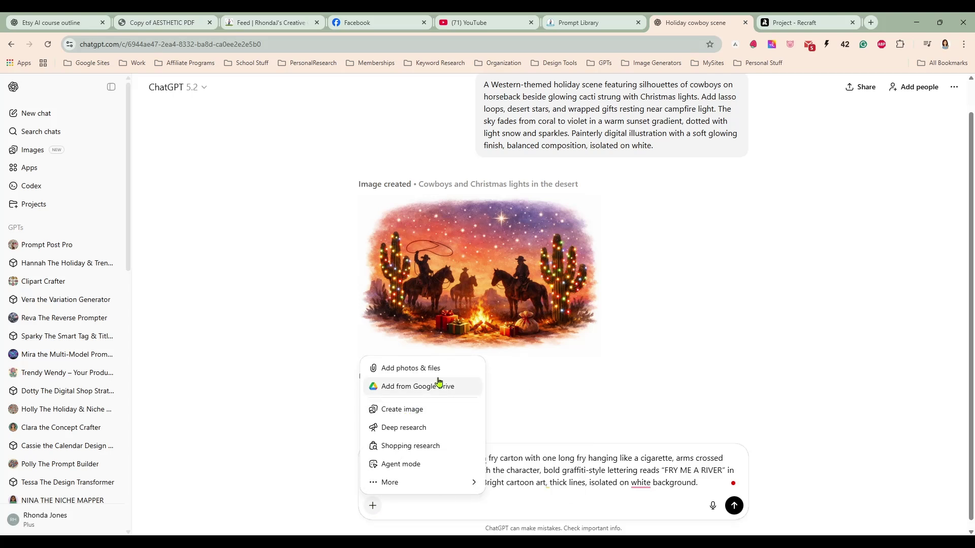
{"action": "left_click", "coordinate": [620, 399]}
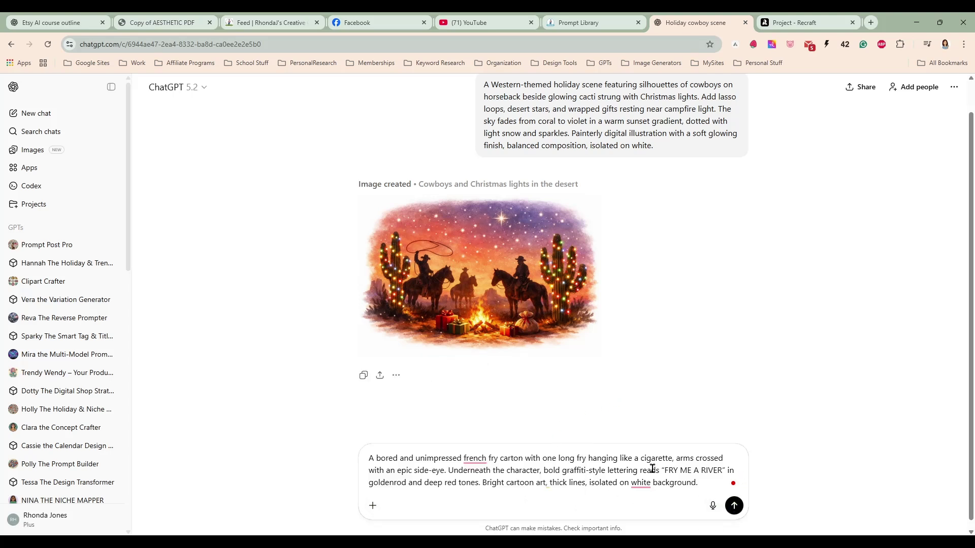
{"action": "left_click", "coordinate": [734, 506]}
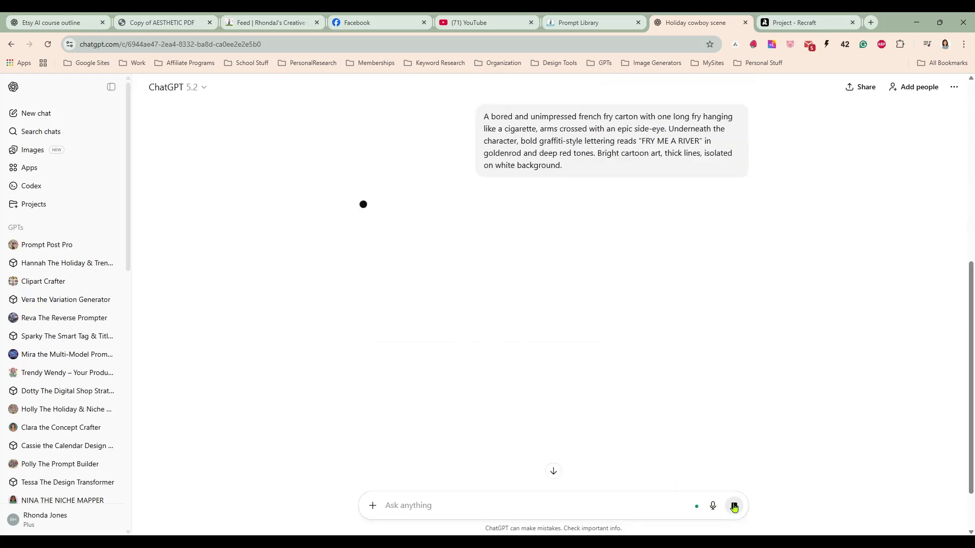
Step: Generate the fries prompt with Nano Banana Pro in a new Recraft frame
{"action": "left_click", "coordinate": [790, 24]}
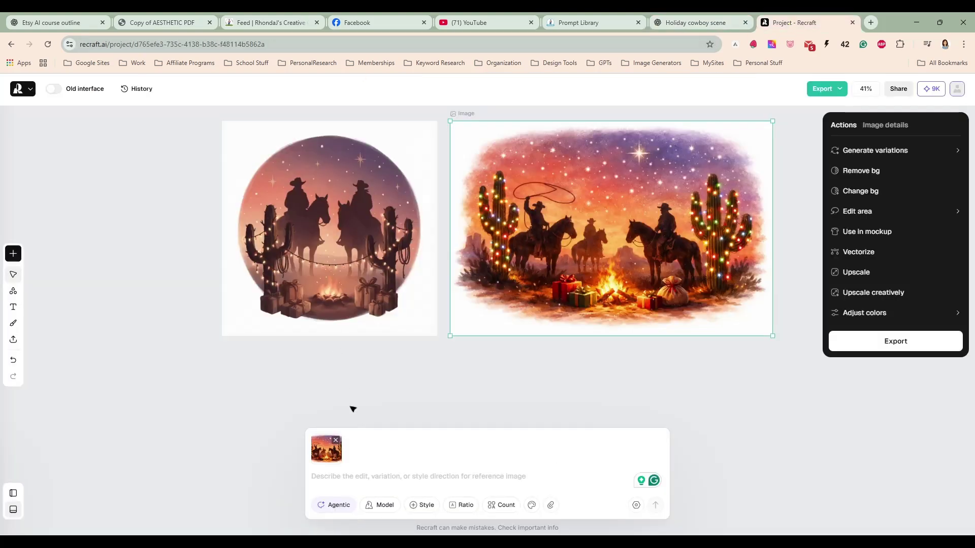
{"action": "left_click", "coordinate": [357, 390]}
{"action": "scroll", "coordinate": [350, 376], "scroll_direction": "down", "scroll_amount": 2}
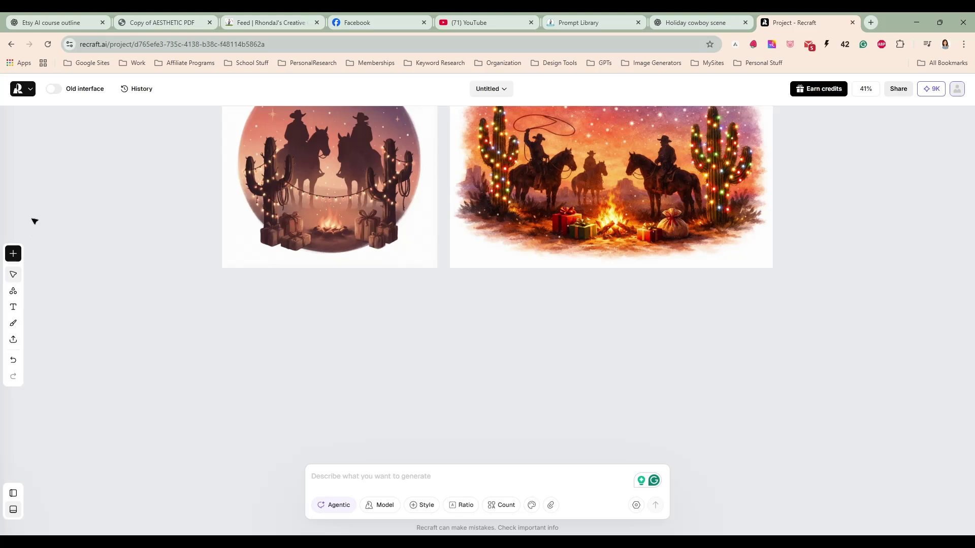
{"action": "left_click", "coordinate": [14, 253]}
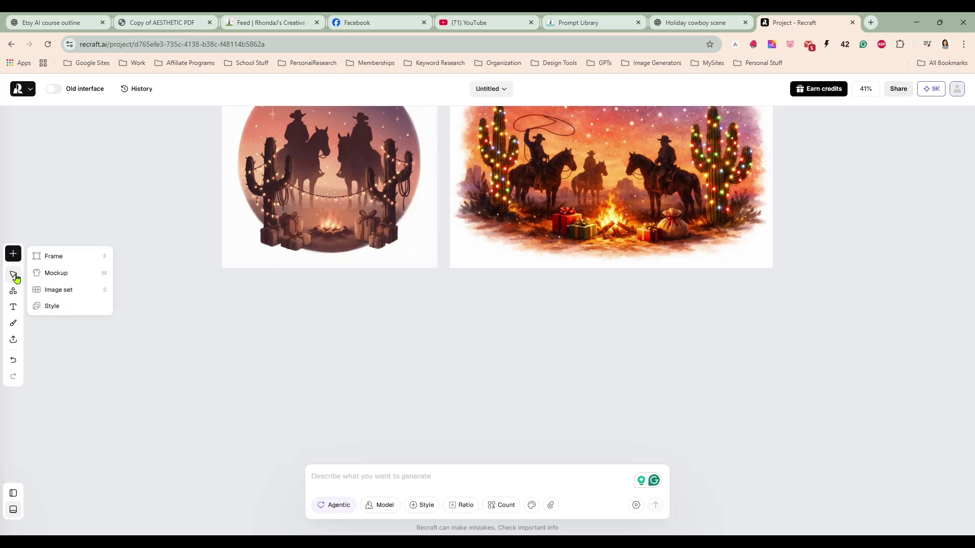
{"action": "key", "text": "ctrl+v"}
{"action": "left_click", "coordinate": [380, 505]}
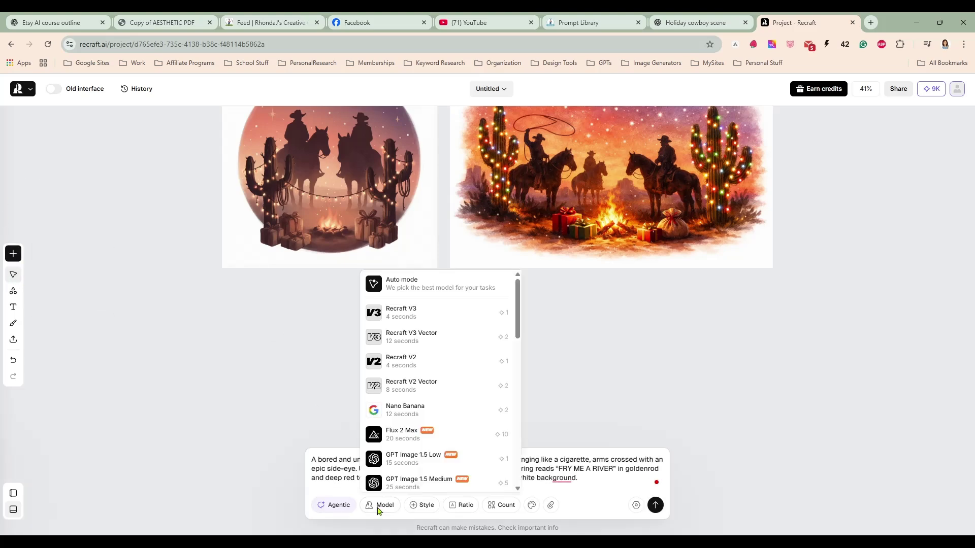
{"action": "scroll", "coordinate": [441, 421], "scroll_direction": "down", "scroll_amount": 3}
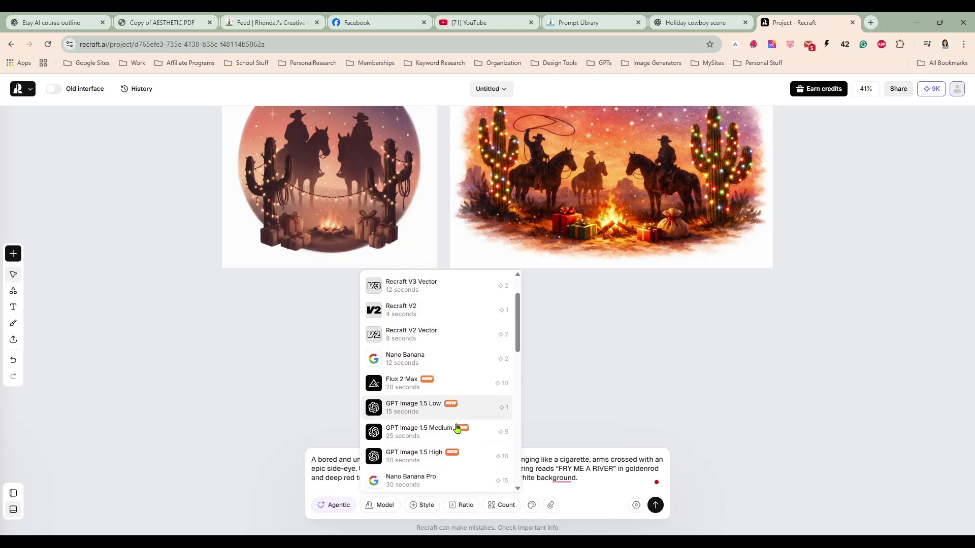
{"action": "left_click", "coordinate": [451, 435]}
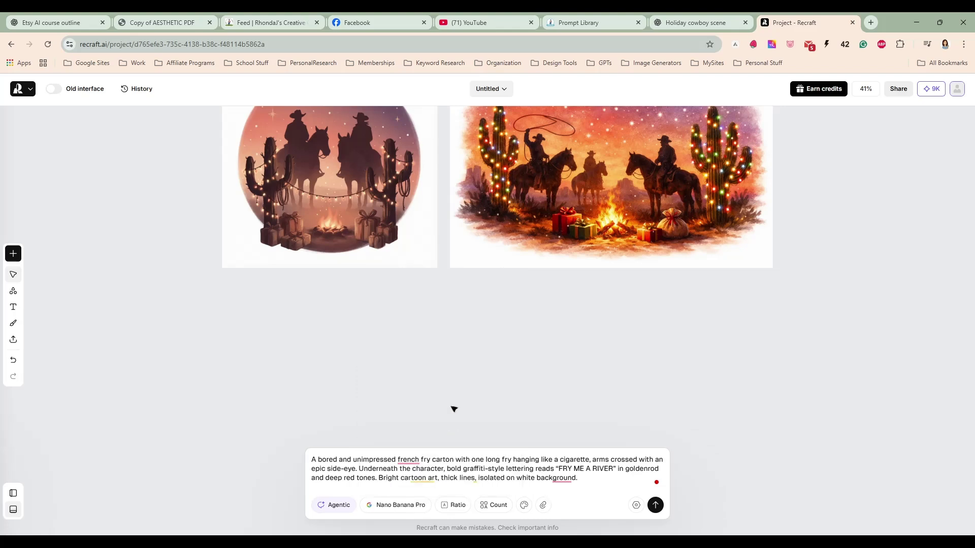
{"action": "left_click", "coordinate": [655, 505]}
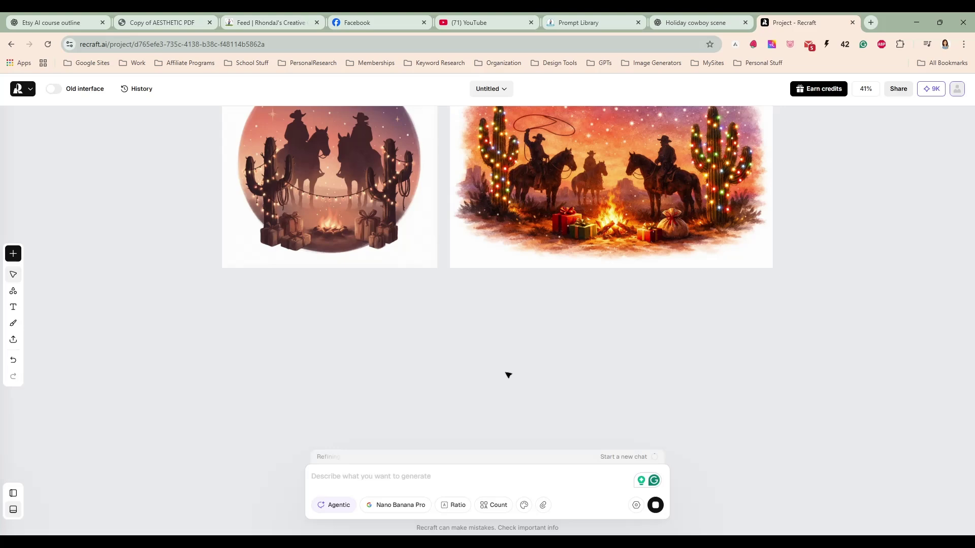
Step: Pan the canvas to bring the generating fries image into view
{"action": "scroll", "coordinate": [500, 310], "scroll_direction": "down", "scroll_amount": 3}
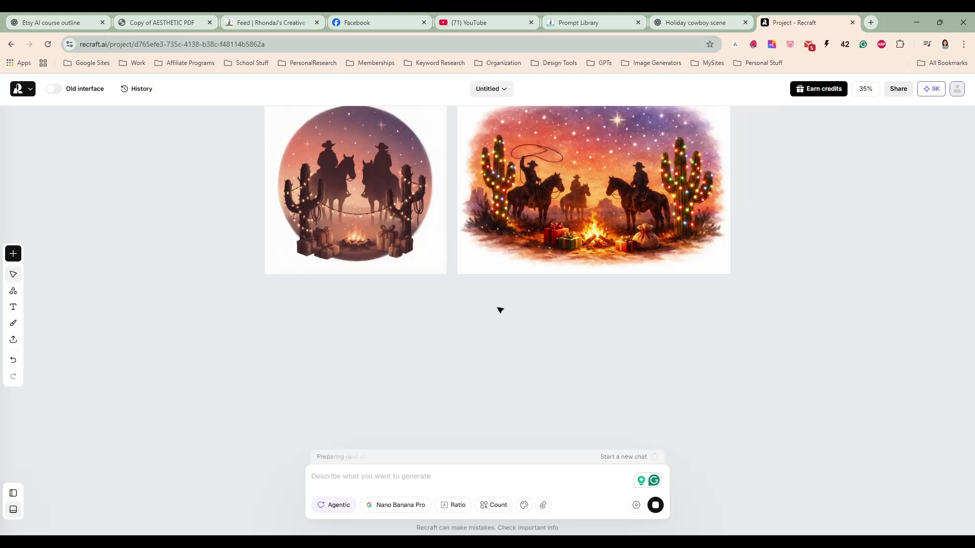
{"action": "key", "text": "space"}
{"action": "left_click_drag", "start_coordinate": [506, 390], "coordinate": [512, 359]}
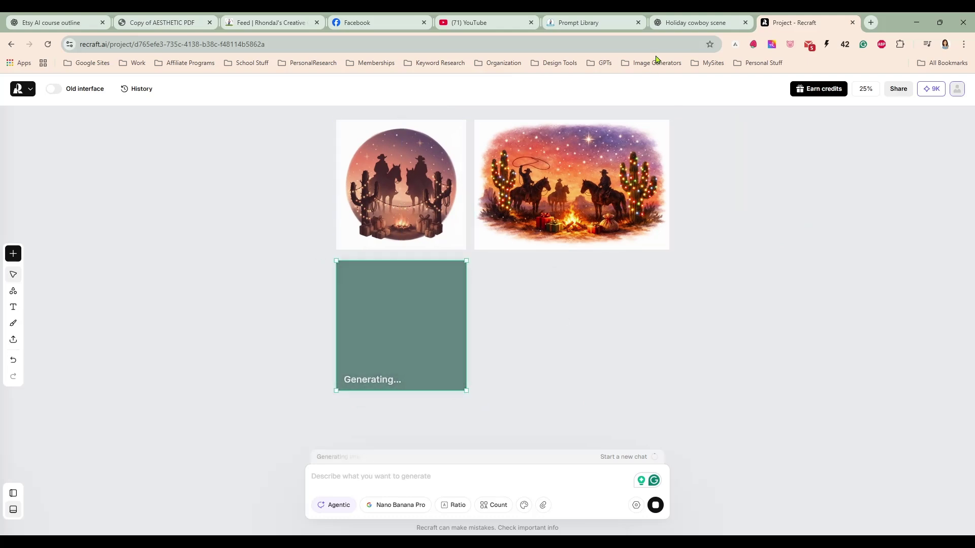
{"action": "left_click", "coordinate": [678, 22]}
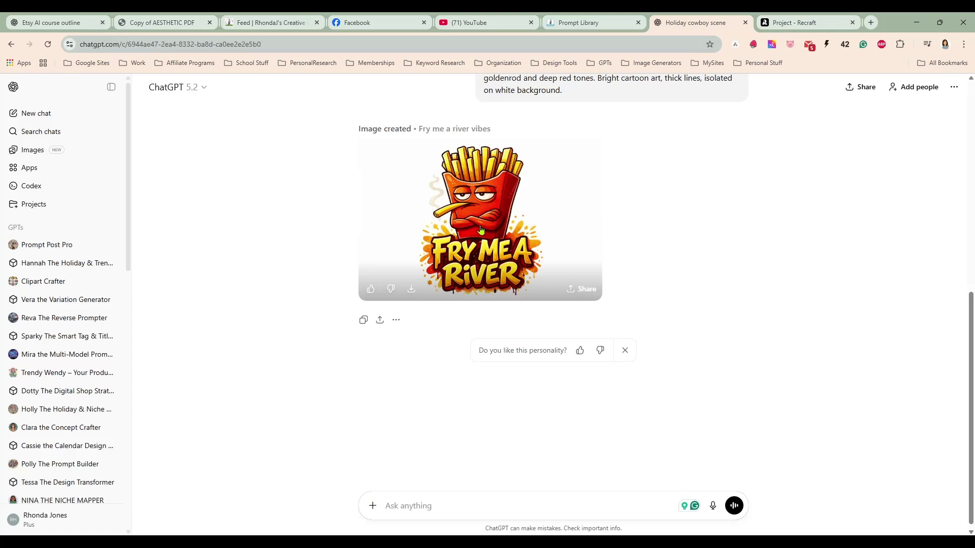
Step: Copy ChatGPT's Fry Me a River image and paste it onto the Recraft canvas
{"action": "left_click", "coordinate": [481, 230]}
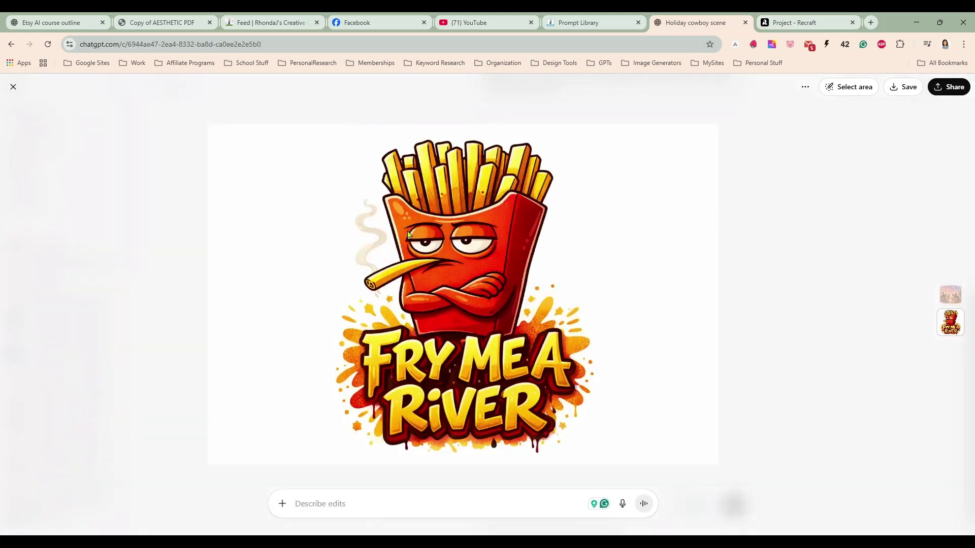
{"action": "right_click", "coordinate": [462, 220]}
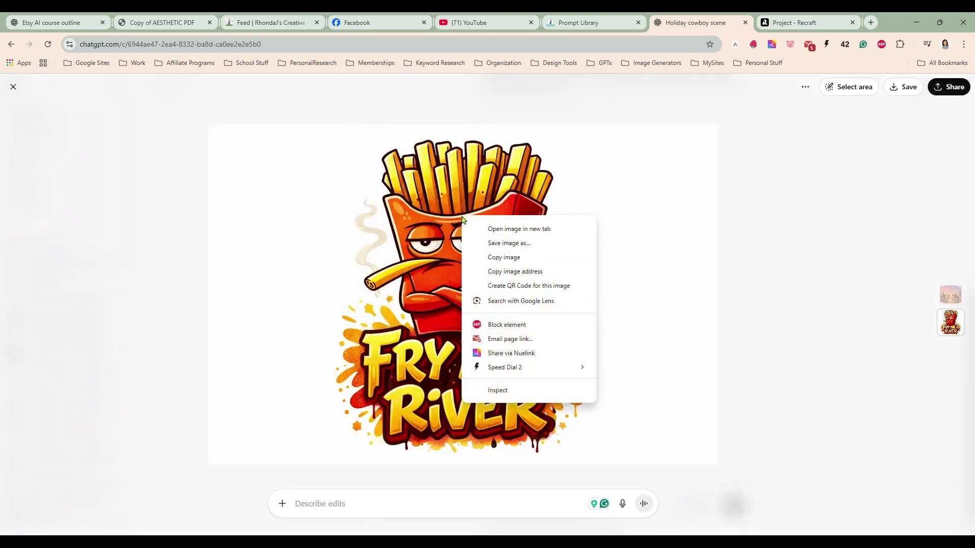
{"action": "left_click", "coordinate": [491, 255]}
{"action": "left_click", "coordinate": [782, 25]}
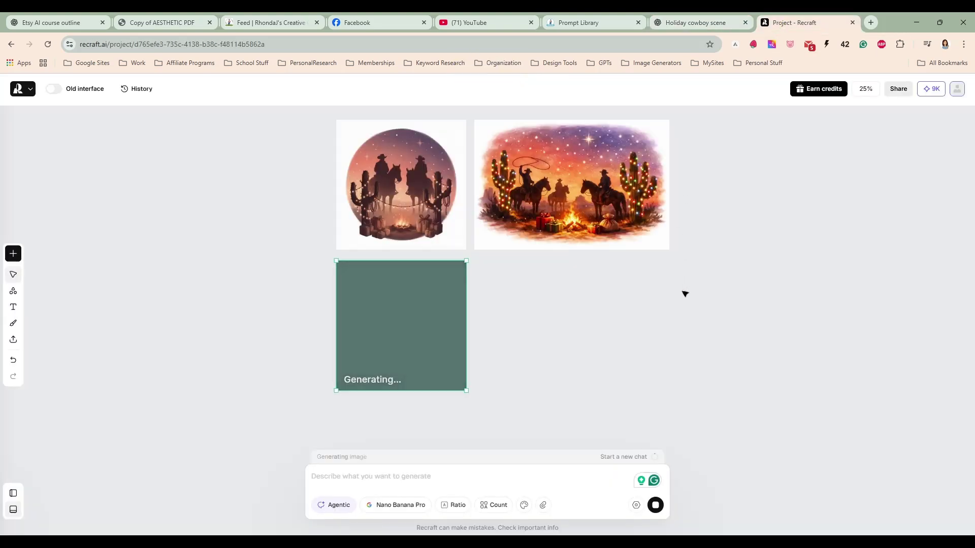
{"action": "key", "text": "ctrl+v"}
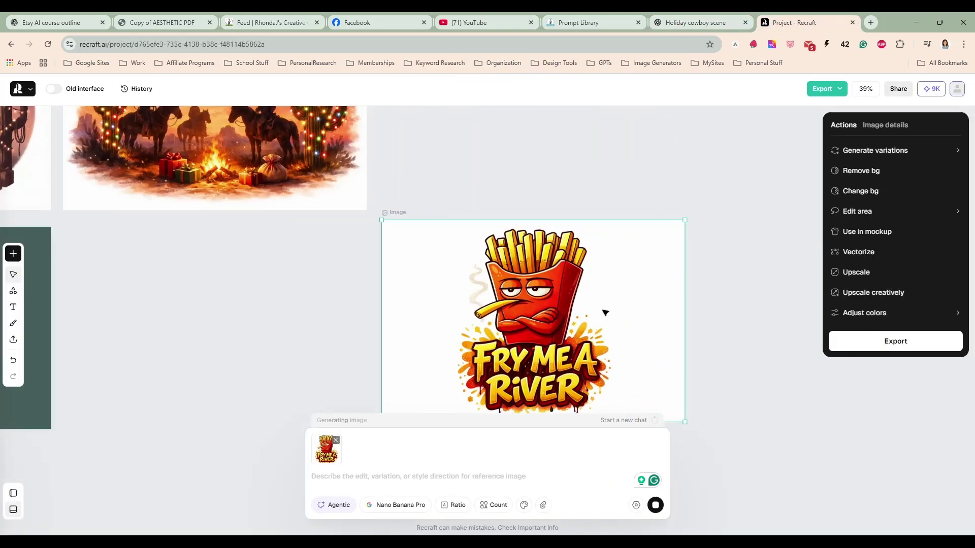
Step: Place the pasted fries image beside the Nano Banana Pro version under the cowboy pair
{"action": "scroll", "coordinate": [585, 306], "scroll_direction": "down", "scroll_amount": 5}
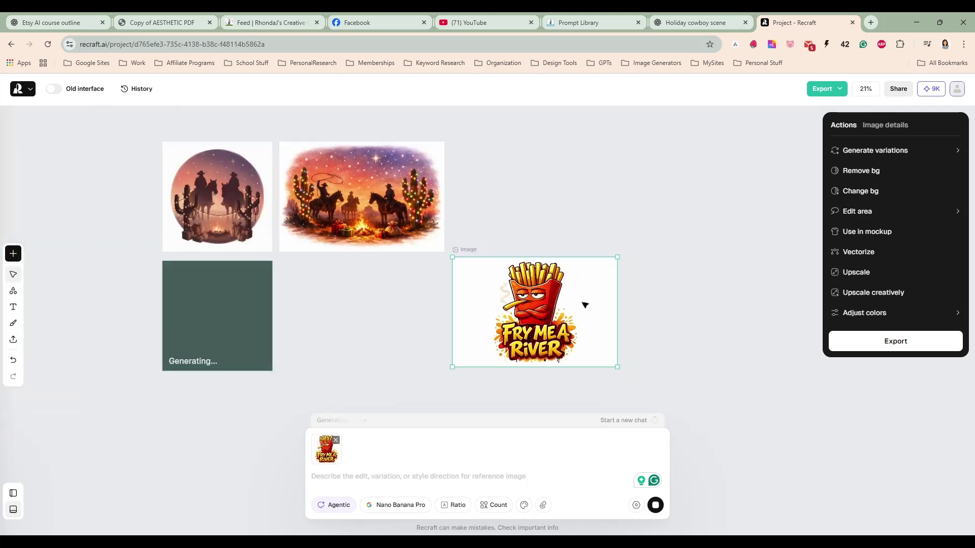
{"action": "left_click_drag", "start_coordinate": [639, 386], "coordinate": [763, 355]}
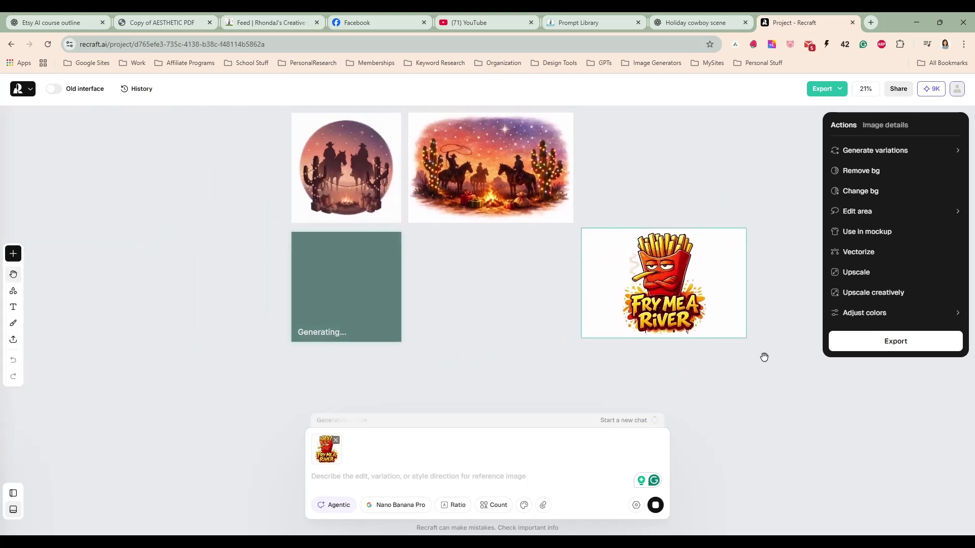
{"action": "left_click_drag", "start_coordinate": [693, 311], "coordinate": [521, 317]}
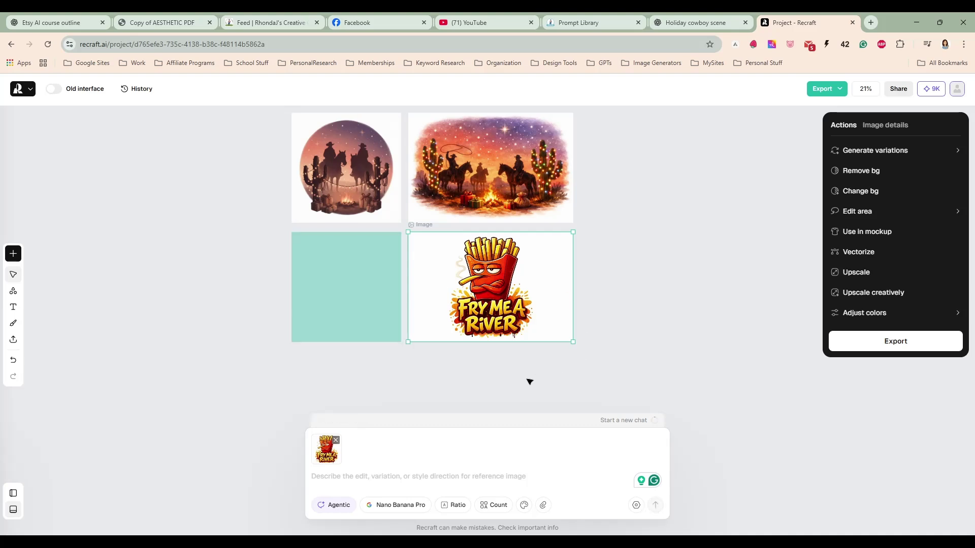
{"action": "key", "text": "h"}
{"action": "scroll", "coordinate": [546, 383], "scroll_direction": "up", "scroll_amount": 5}
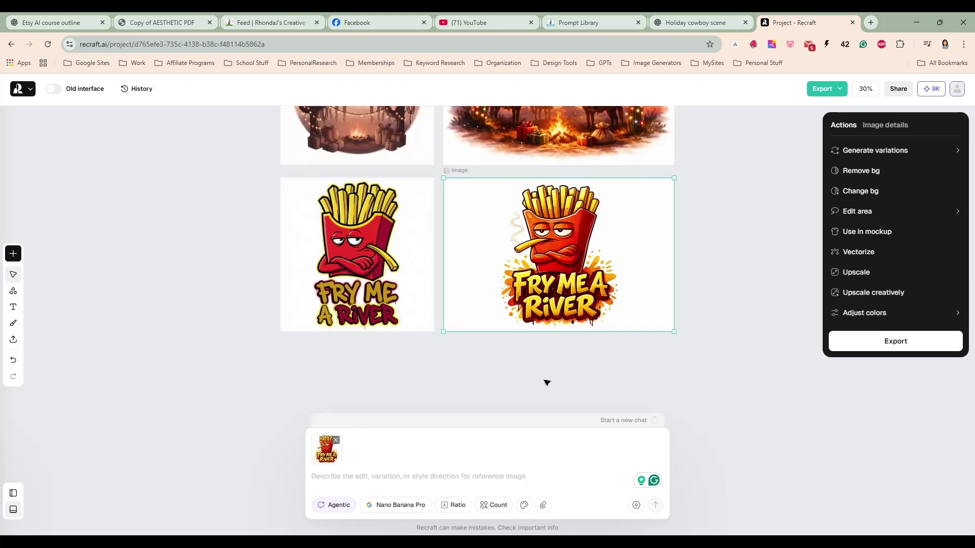
{"action": "key", "text": "v"}
{"action": "left_click", "coordinate": [368, 281]}
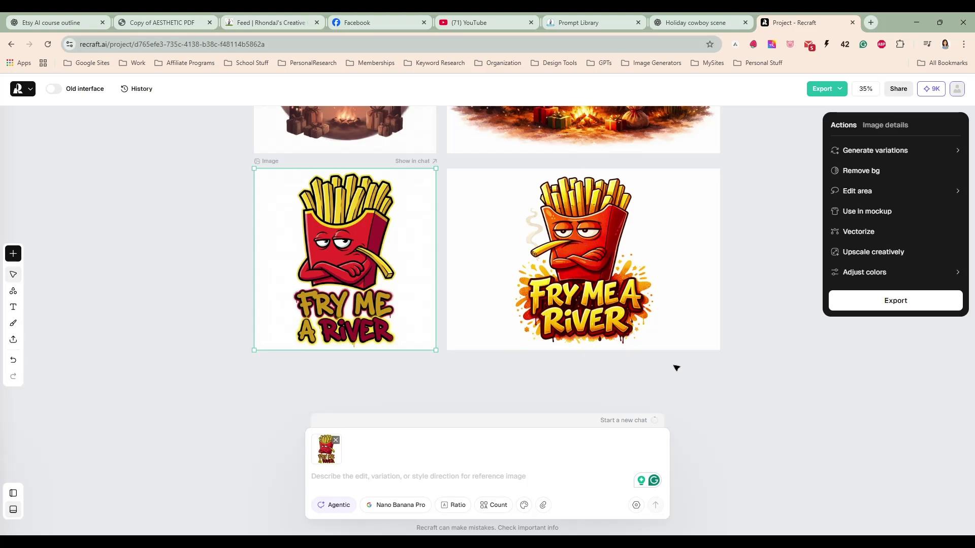
{"action": "scroll", "coordinate": [754, 353], "scroll_direction": "down", "scroll_amount": 5}
{"action": "left_click_drag", "start_coordinate": [751, 350], "coordinate": [667, 342]}
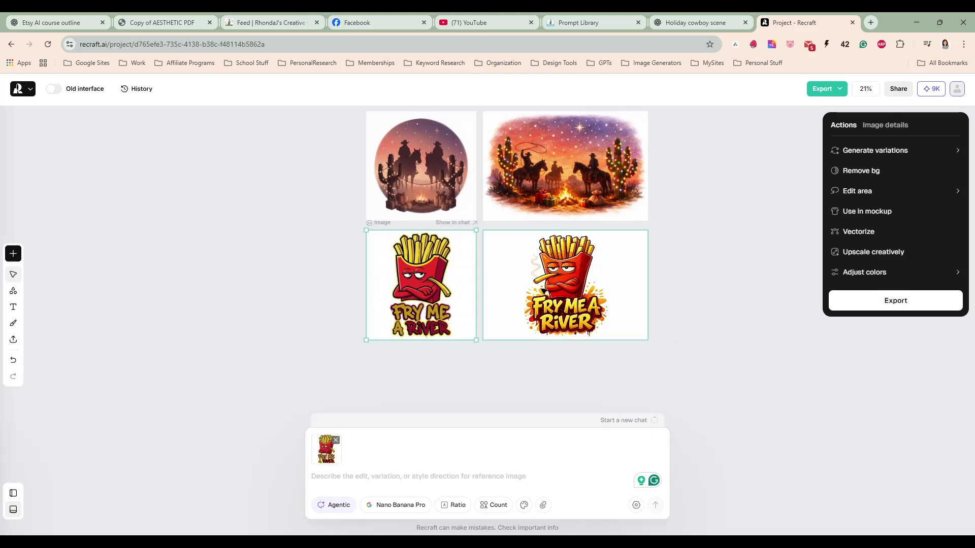
Step: Close the Fries record and ChatGPT's fries image viewer, leaving ChatGPT on the Images page
{"action": "left_click", "coordinate": [683, 23]}
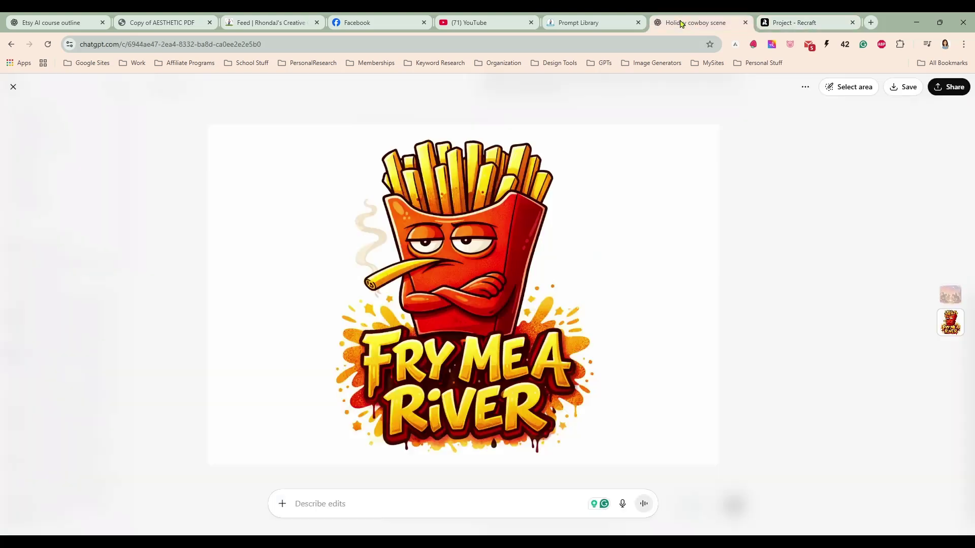
{"action": "left_click", "coordinate": [602, 28]}
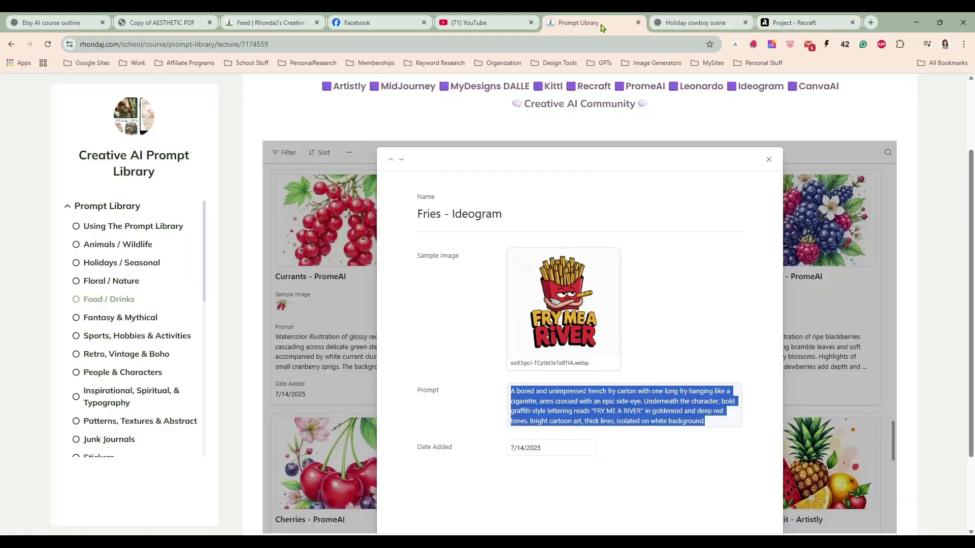
{"action": "left_click", "coordinate": [768, 161]}
{"action": "left_click", "coordinate": [683, 25]}
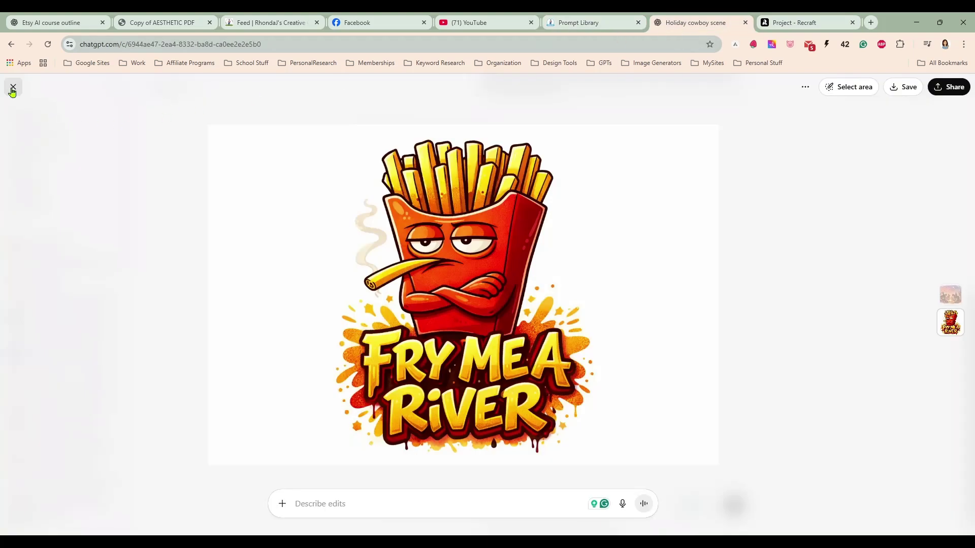
{"action": "left_click", "coordinate": [13, 87]}
{"action": "left_click", "coordinate": [31, 150]}
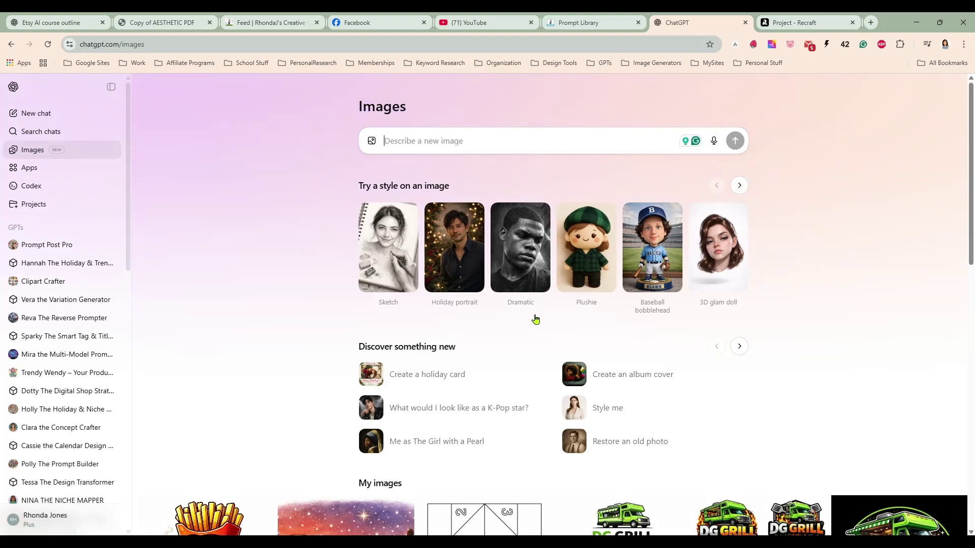
{"action": "left_click", "coordinate": [582, 28]}
Step: Open the Rockabilly - Recraft Seedream record under Retro, Vintage & Boho and select its prompt
{"action": "scroll", "coordinate": [636, 267], "scroll_direction": "down", "scroll_amount": 5}
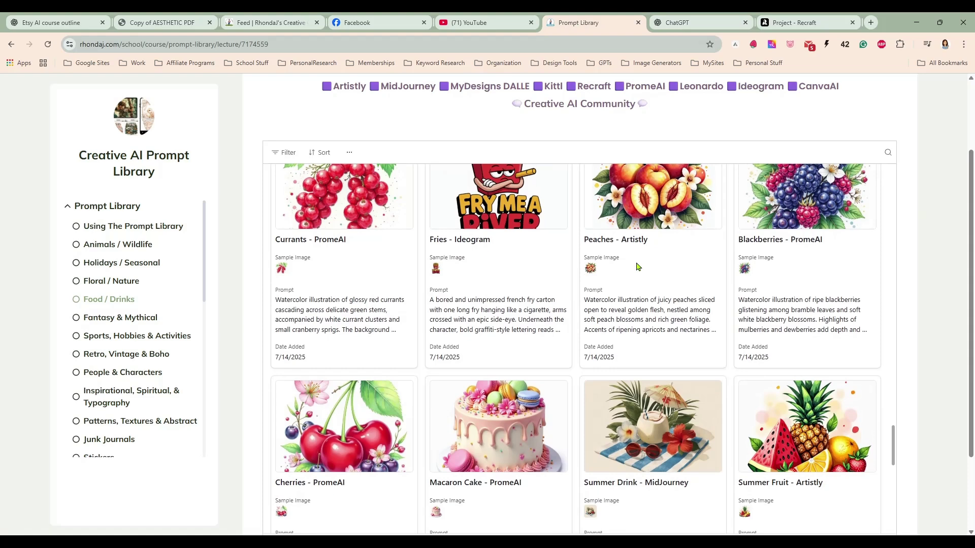
{"action": "scroll", "coordinate": [635, 266], "scroll_direction": "down", "scroll_amount": 1}
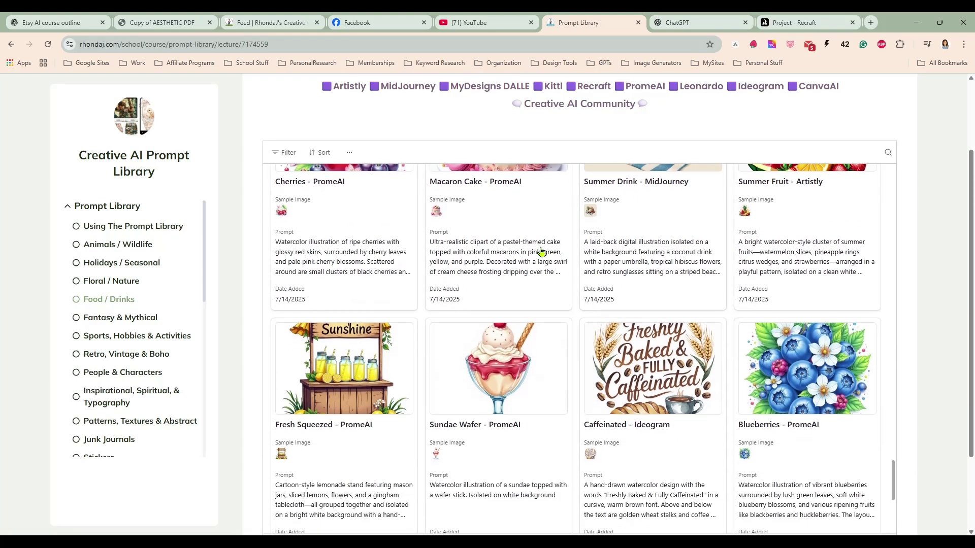
{"action": "left_click", "coordinate": [141, 354]}
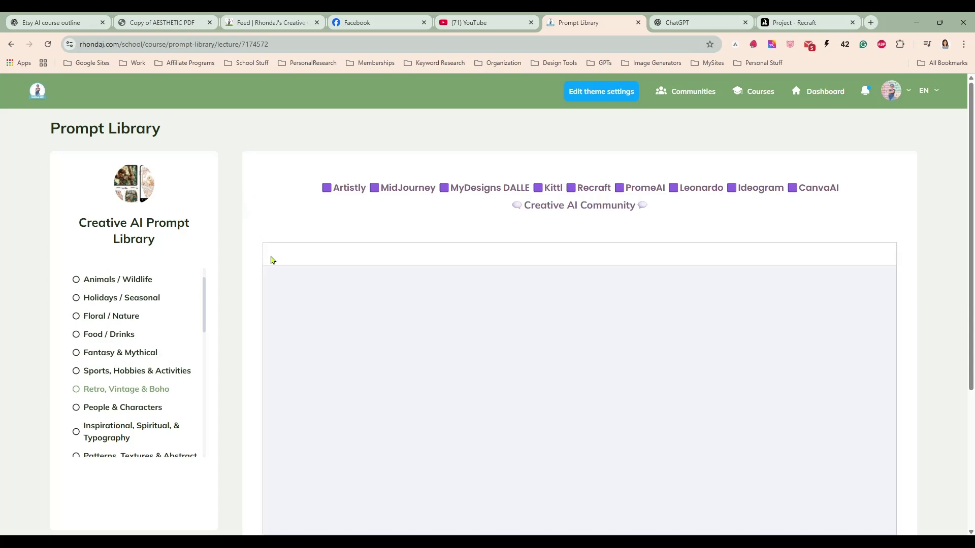
{"action": "scroll", "coordinate": [911, 256], "scroll_direction": "down", "scroll_amount": 1}
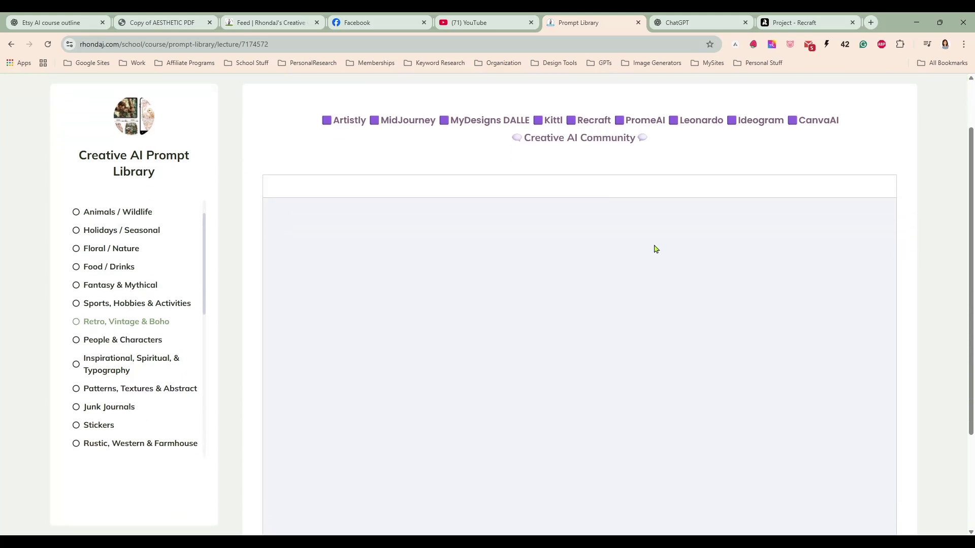
{"action": "scroll", "coordinate": [589, 249], "scroll_direction": "down", "scroll_amount": 1}
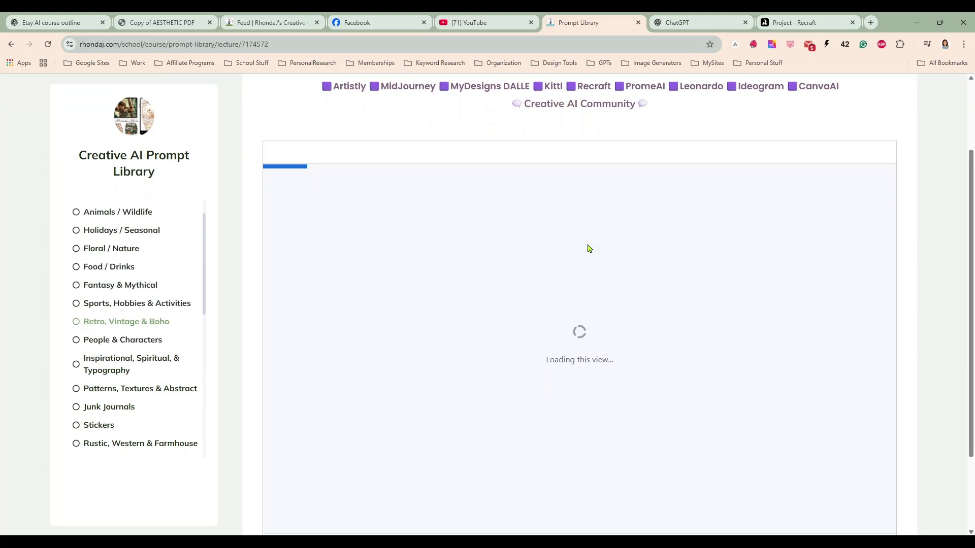
{"action": "scroll", "coordinate": [589, 248], "scroll_direction": "up", "scroll_amount": 1}
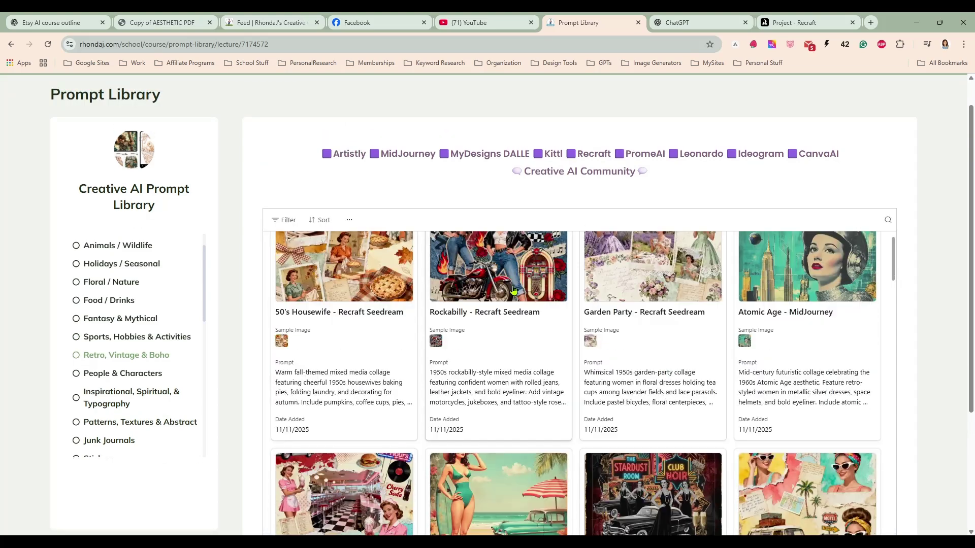
{"action": "scroll", "coordinate": [514, 291], "scroll_direction": "up", "scroll_amount": 1}
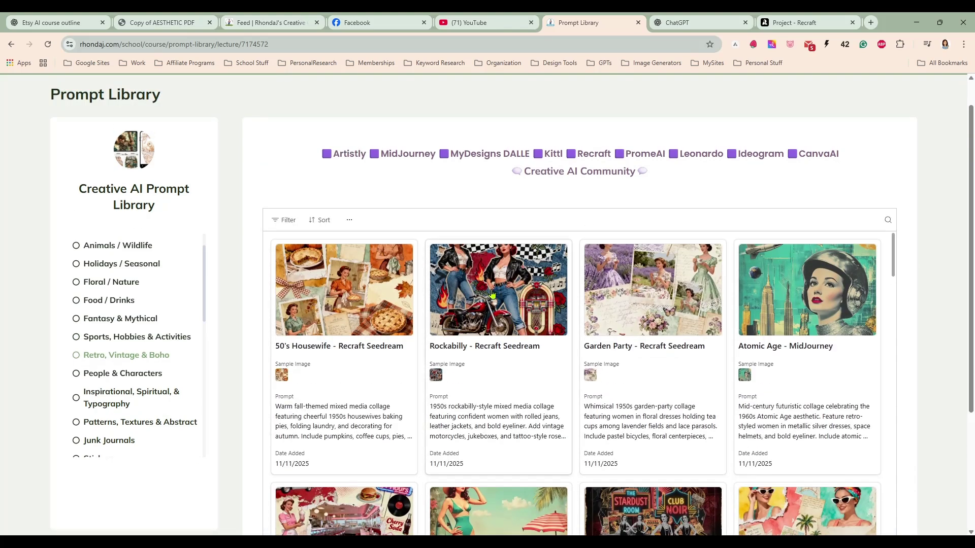
{"action": "left_click", "coordinate": [514, 305]}
{"action": "scroll", "coordinate": [668, 351], "scroll_direction": "down", "scroll_amount": 1}
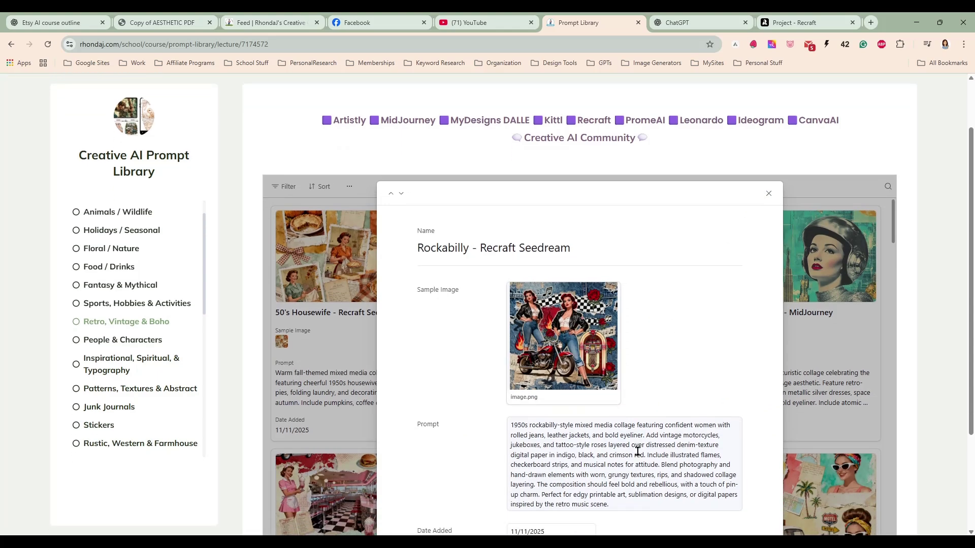
{"action": "triple_click", "coordinate": [638, 451]}
{"action": "key", "text": "ctrl+c"}
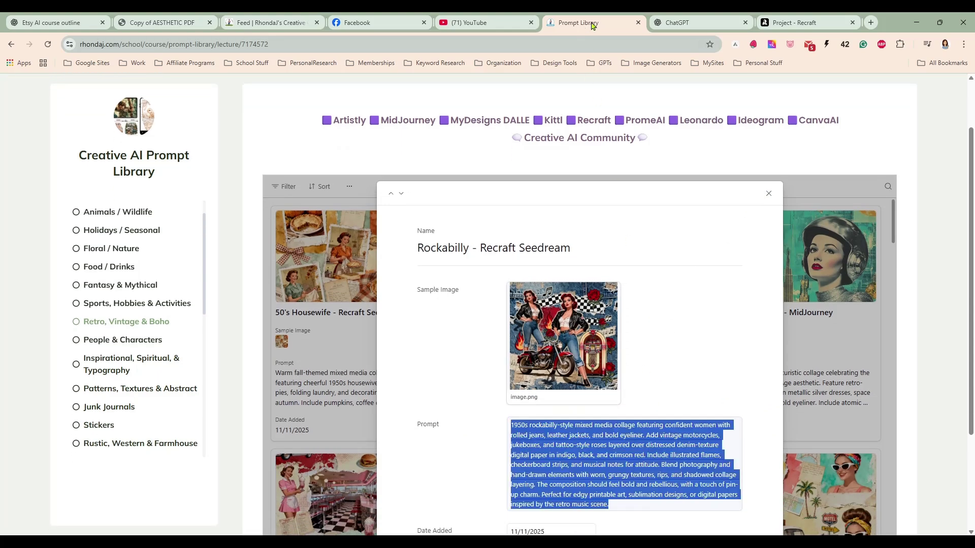
Step: Paste the 1950s rockabilly collage prompt into ChatGPT's new image box and send it
{"action": "left_click", "coordinate": [677, 22]}
{"action": "key", "text": "ctrl+v"}
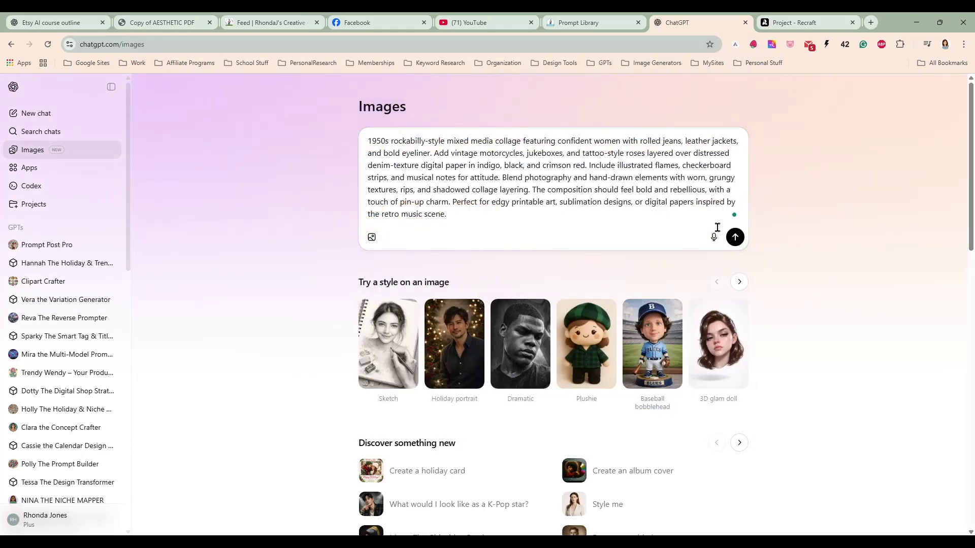
{"action": "left_click", "coordinate": [735, 238]}
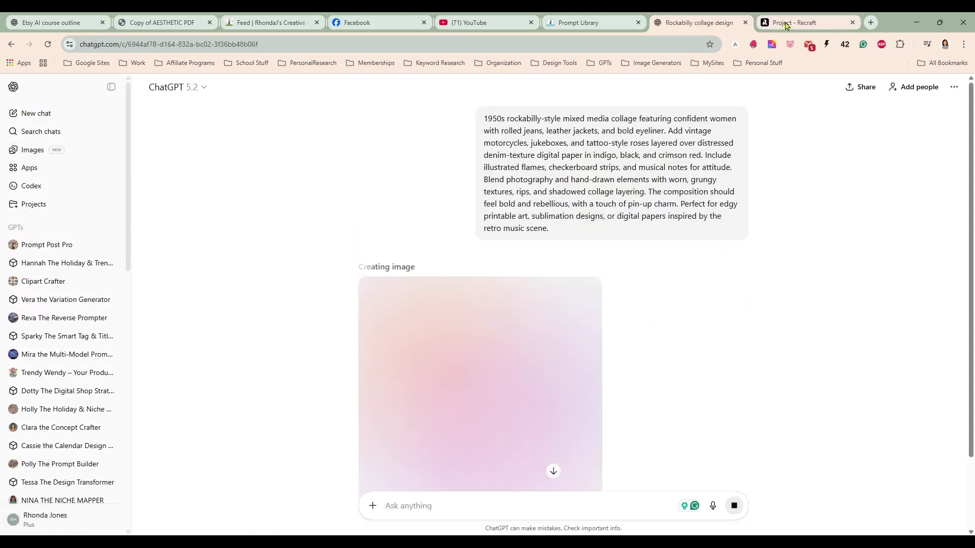
{"action": "left_click", "coordinate": [792, 23]}
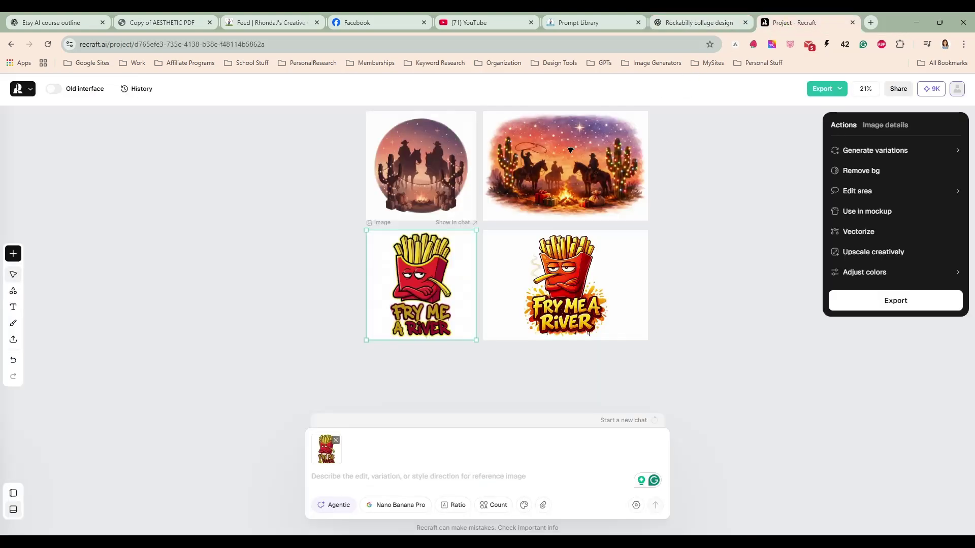
Step: Generate the rockabilly prompt with Nano Banana Pro, without the fries reference, beside the top cowboy row
{"action": "left_click", "coordinate": [336, 441]}
{"action": "key", "text": "ctrl+v"}
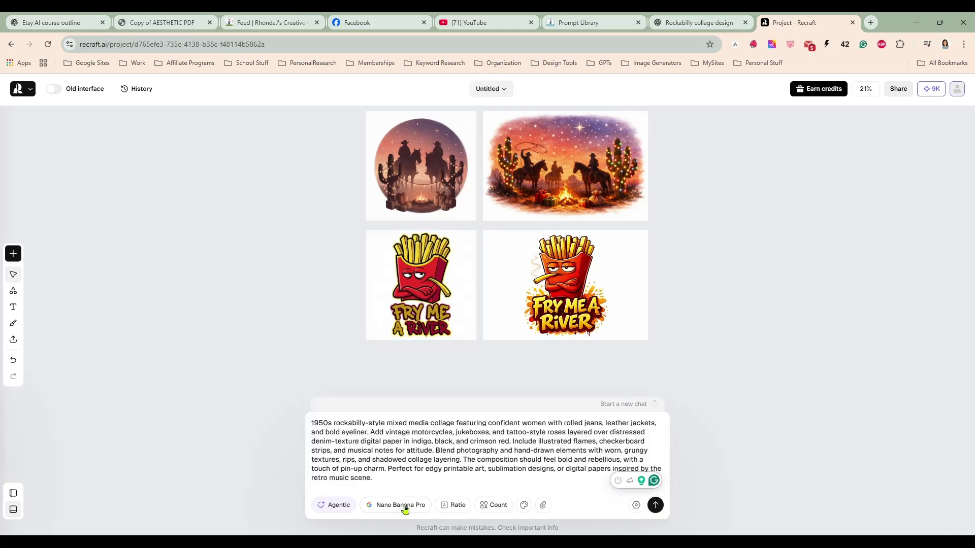
{"action": "left_click", "coordinate": [655, 505]}
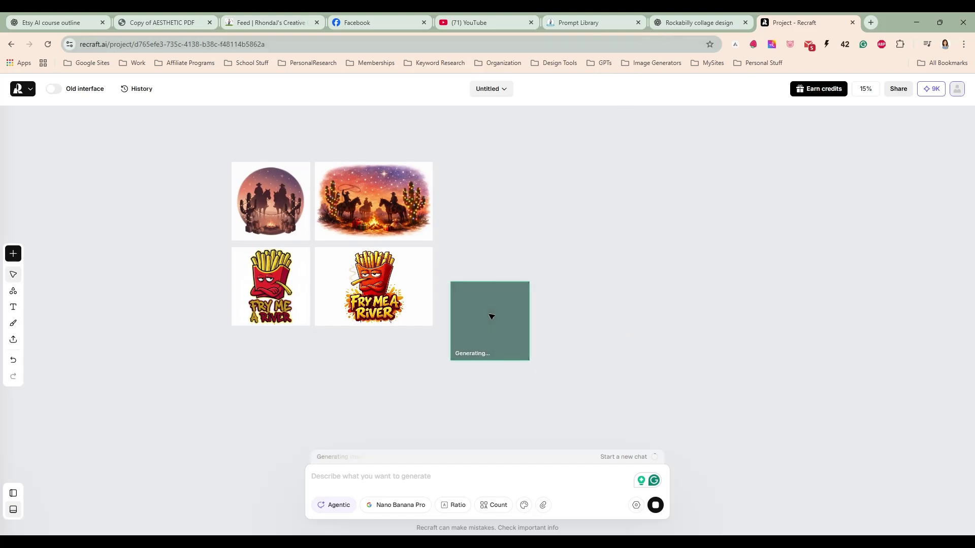
{"action": "left_click_drag", "start_coordinate": [491, 317], "coordinate": [502, 197]}
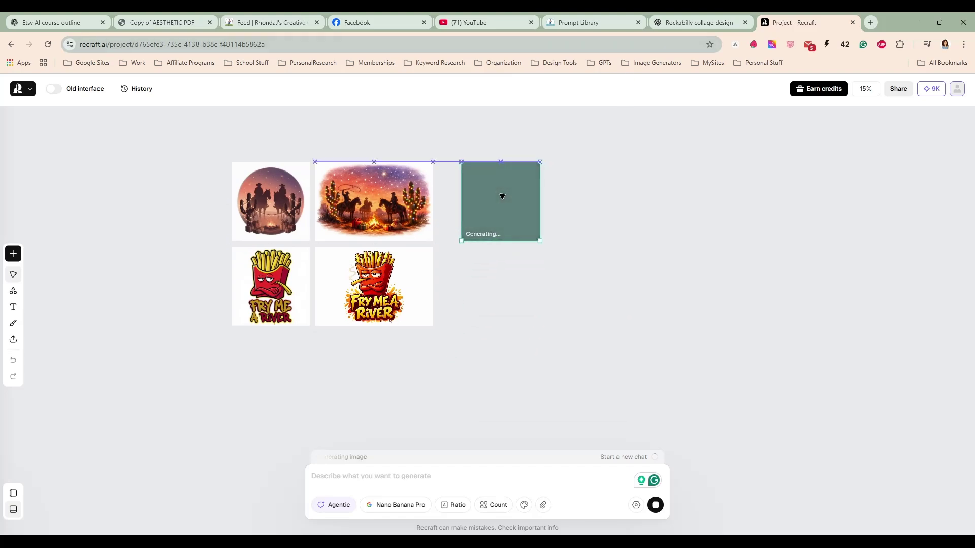
Step: View ChatGPT's finished rockabilly collage full size, then return to Recraft
{"action": "key", "text": "ctrl+shift+Tab"}
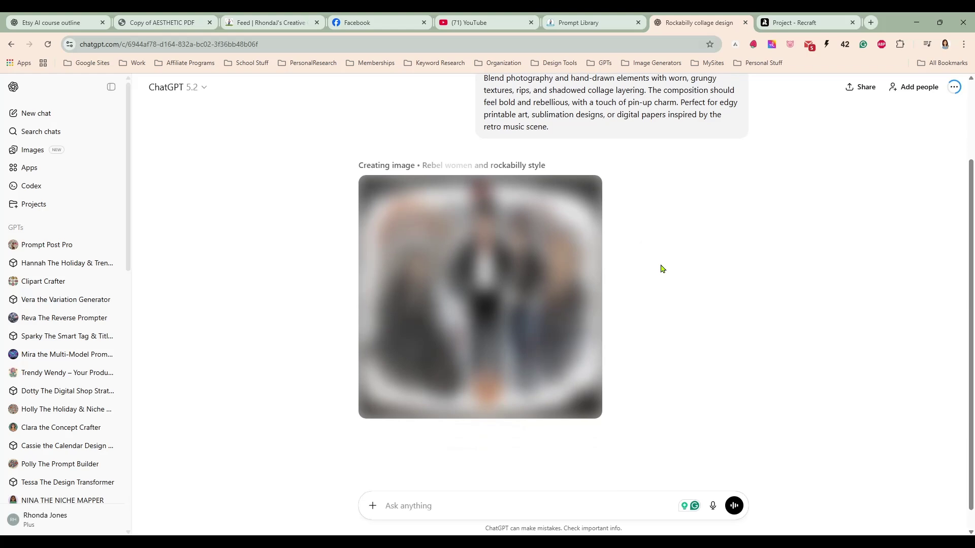
{"action": "left_click", "coordinate": [486, 282]}
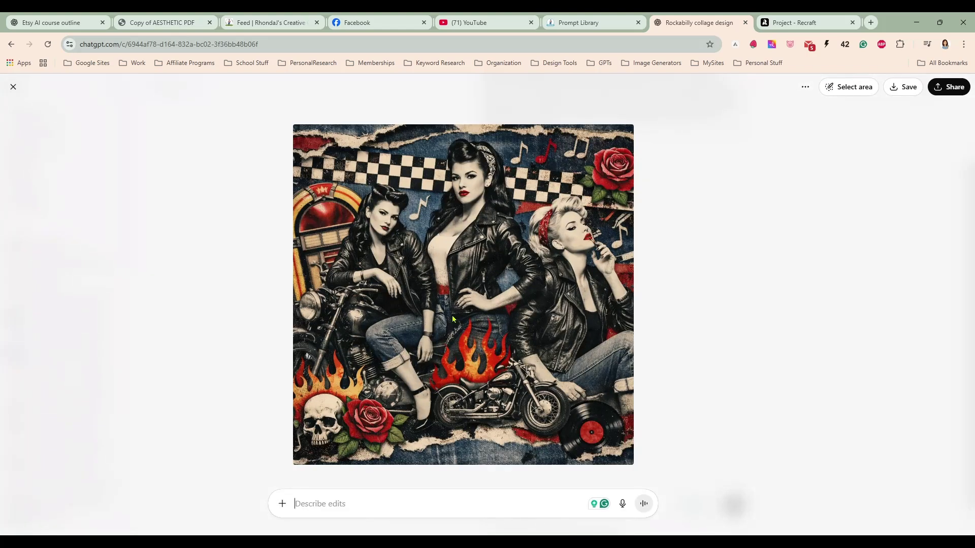
{"action": "key", "text": "ctrl+Tab"}
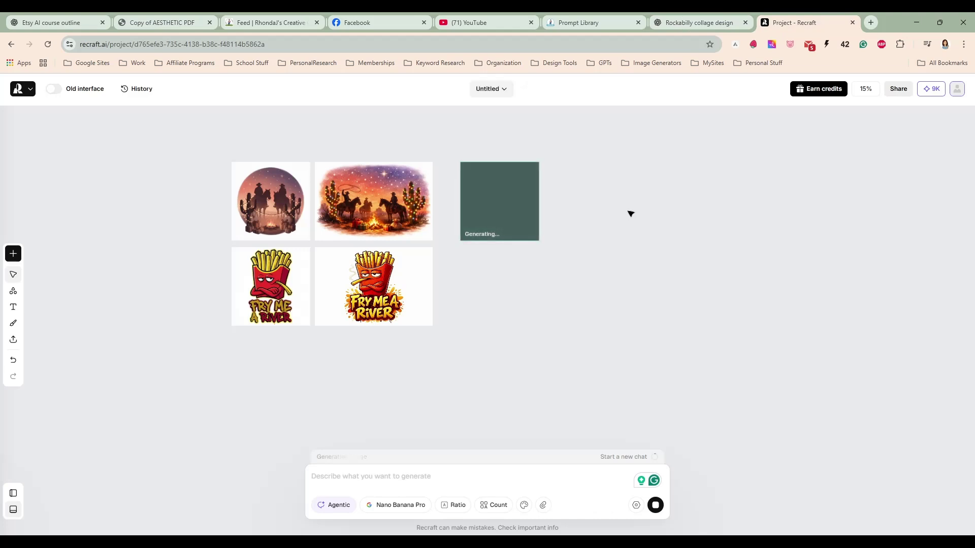
Step: Paste ChatGPT's rockabilly collage onto the canvas, right of the generating image
{"action": "key", "text": "ctrl+v"}
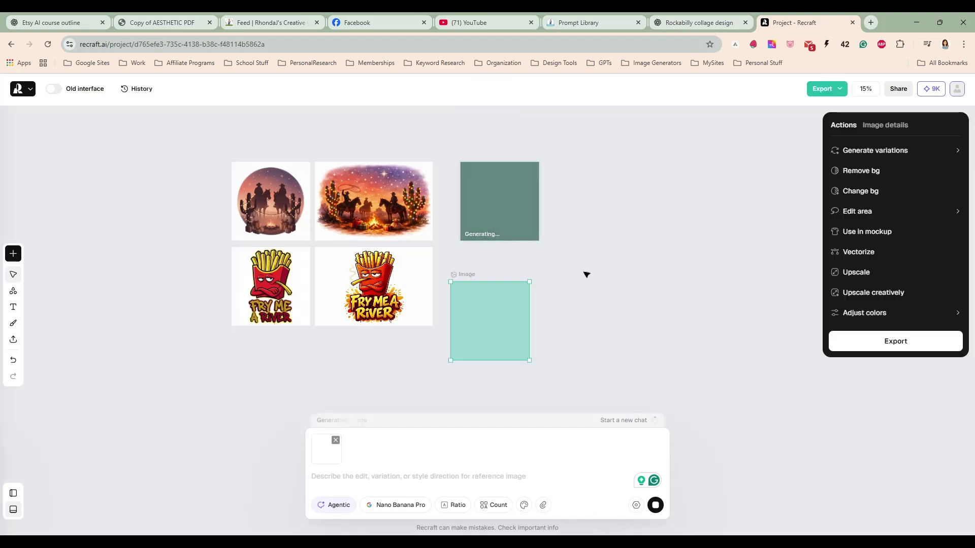
{"action": "left_click_drag", "start_coordinate": [491, 324], "coordinate": [589, 205]}
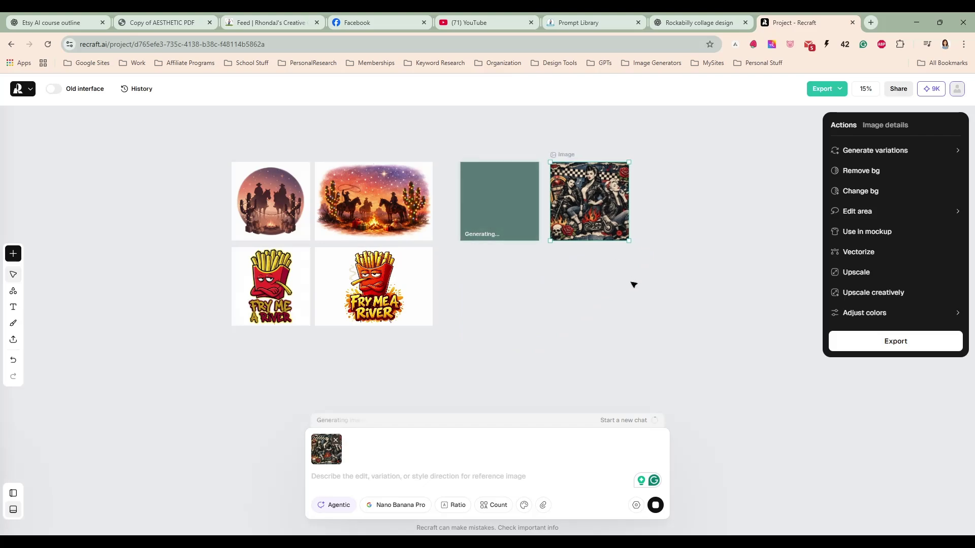
{"action": "scroll", "coordinate": [634, 284], "scroll_direction": "up", "scroll_amount": 5}
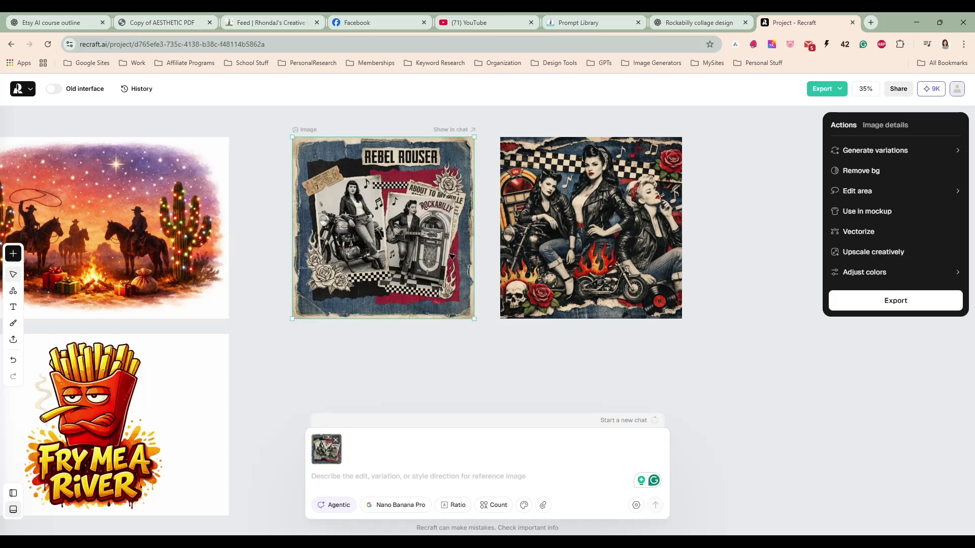
{"action": "scroll", "coordinate": [449, 256], "scroll_direction": "up", "scroll_amount": 3}
Step: Nudge the rockabilly collage flush beside the Rebel Rouser collage and frame both
{"action": "key", "text": "h"}
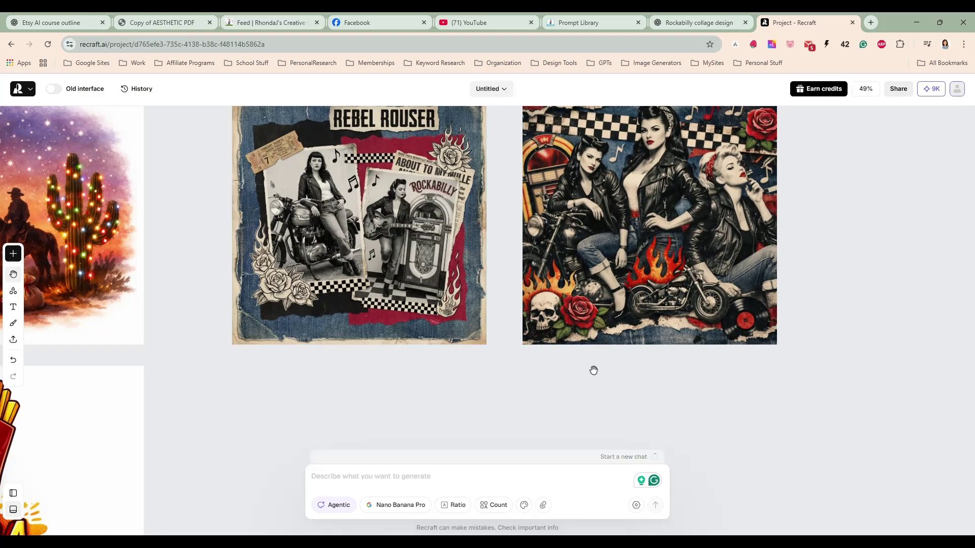
{"action": "key", "text": "v"}
{"action": "left_click", "coordinate": [296, 220]}
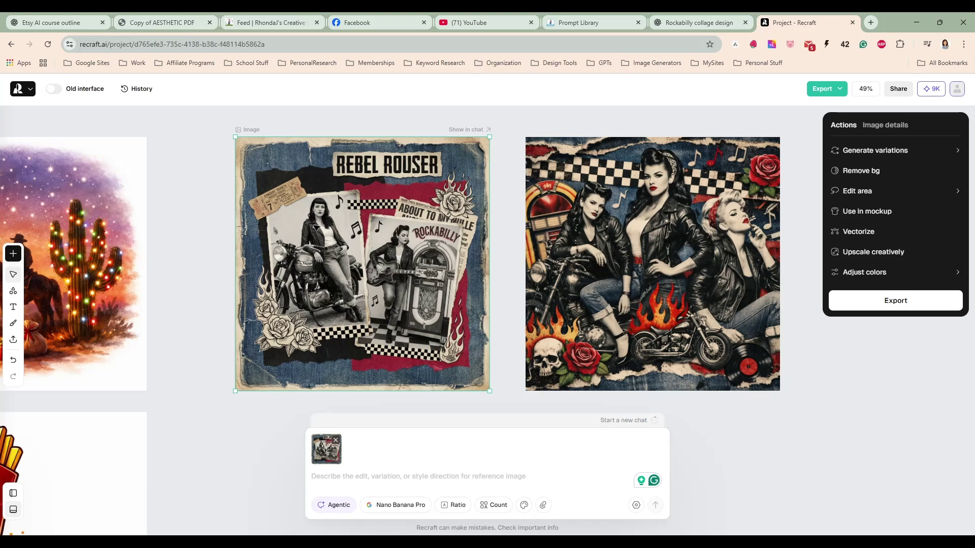
{"action": "left_click", "coordinate": [572, 217]}
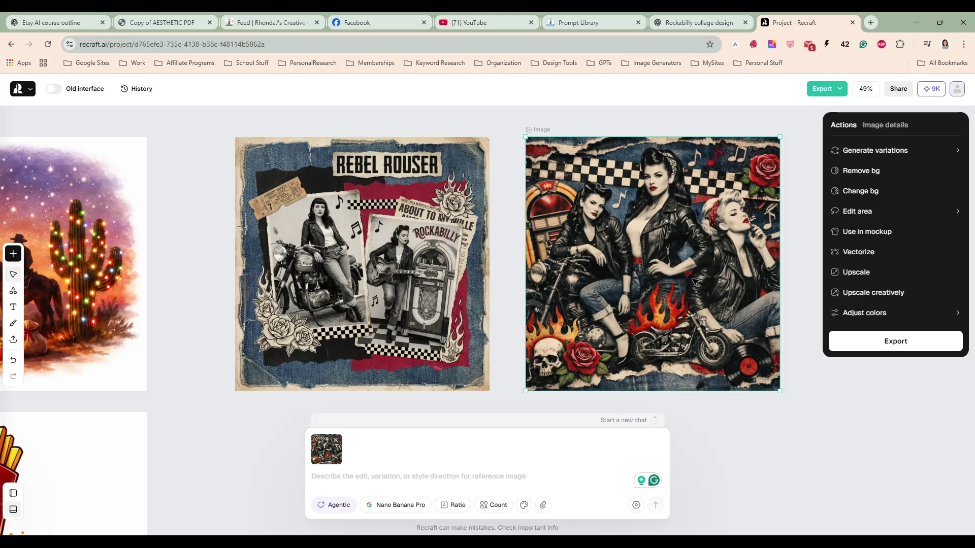
{"action": "left_click_drag", "start_coordinate": [640, 256], "coordinate": [615, 256]}
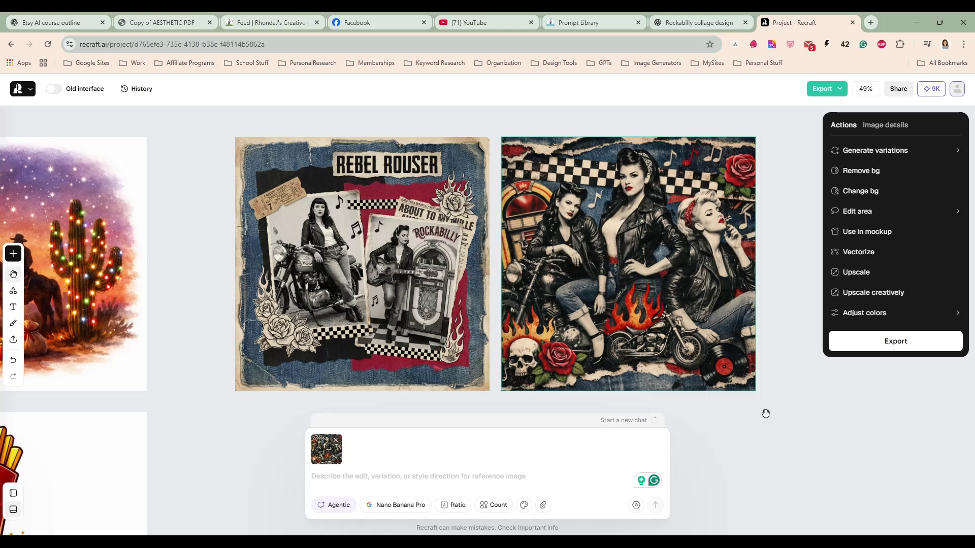
{"action": "scroll", "coordinate": [765, 413], "scroll_direction": "down", "scroll_amount": 2}
{"action": "scroll", "coordinate": [764, 412], "scroll_direction": "down", "scroll_amount": 5}
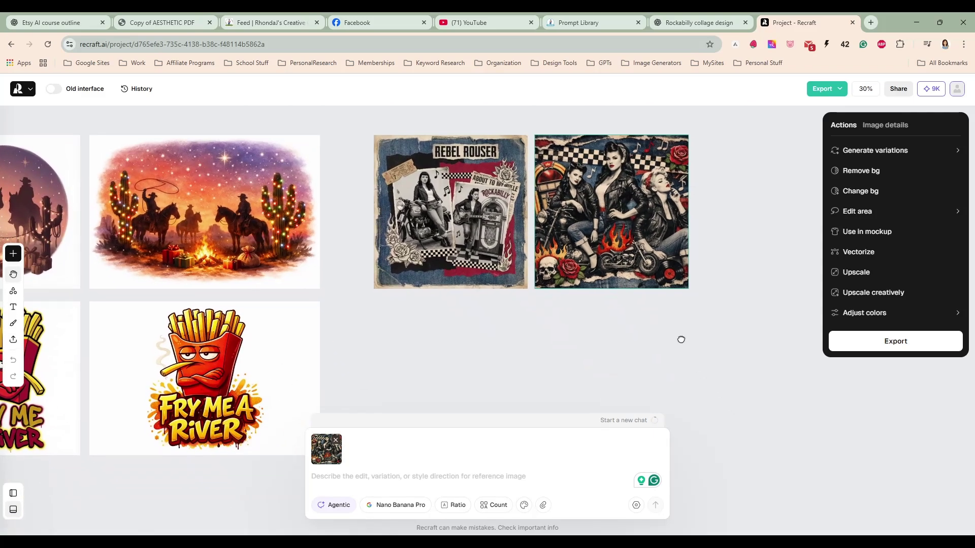
{"action": "left_click_drag", "start_coordinate": [681, 339], "coordinate": [648, 329]}
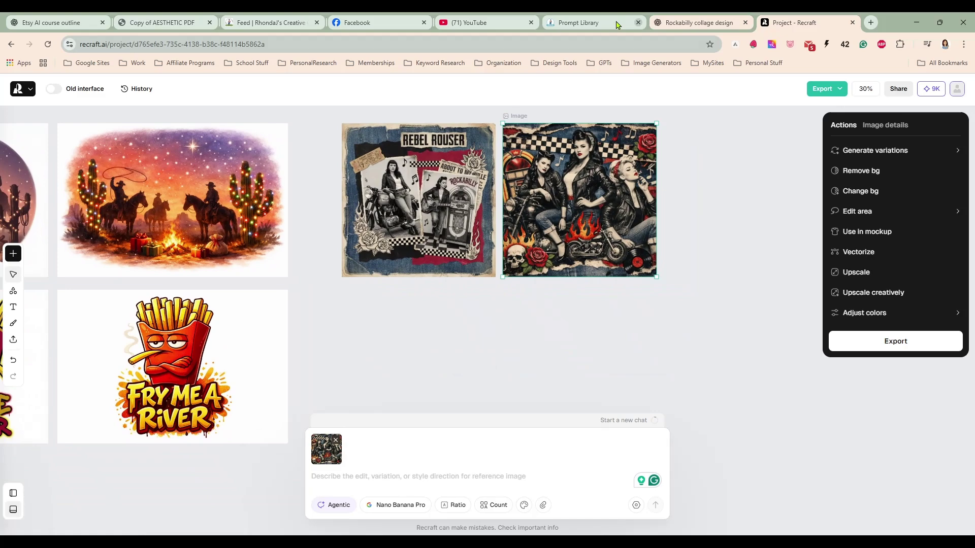
Step: In Prompt Library's Floral / Nature category, open Roses - MidJourney and select its prompt
{"action": "left_click", "coordinate": [578, 24]}
{"action": "left_click", "coordinate": [769, 193]}
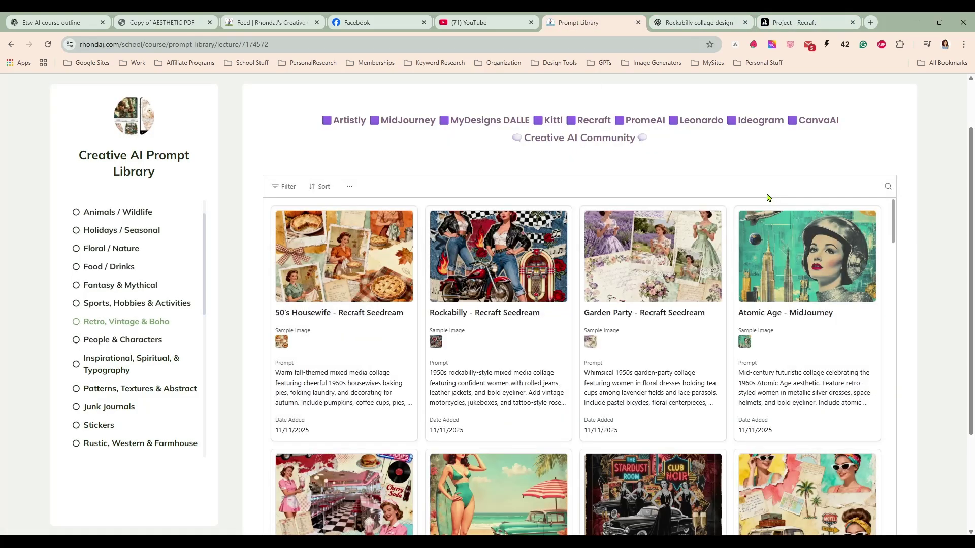
{"action": "scroll", "coordinate": [558, 315], "scroll_direction": "down", "scroll_amount": 1}
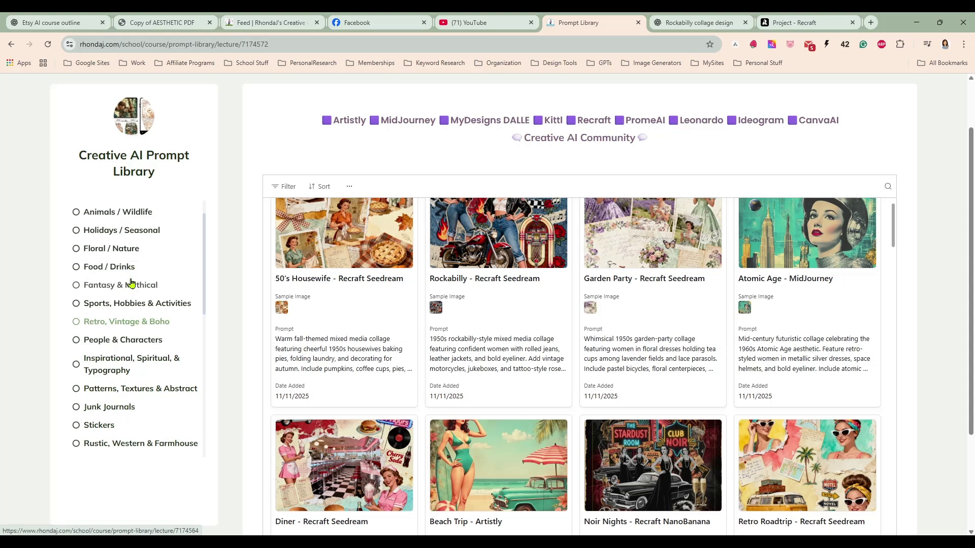
{"action": "left_click", "coordinate": [128, 248]}
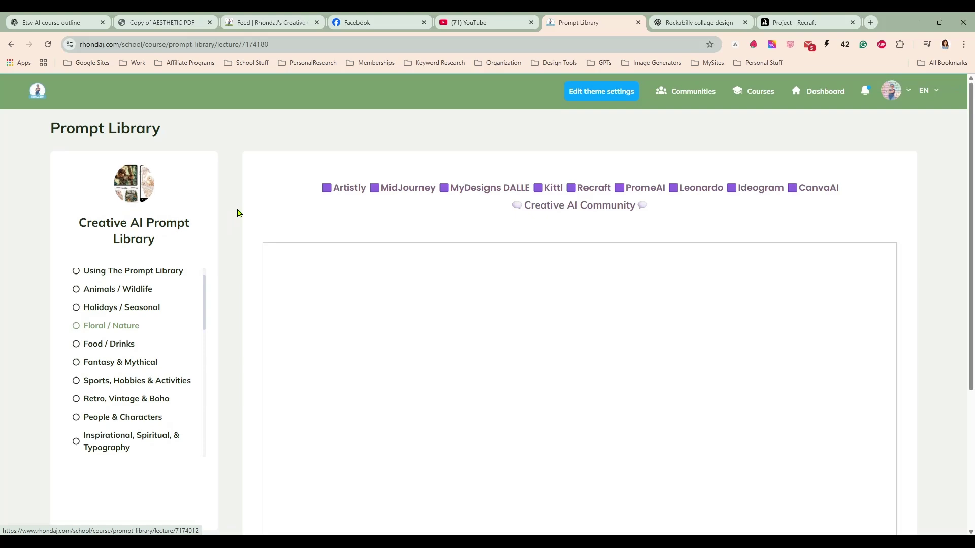
{"action": "scroll", "coordinate": [244, 242], "scroll_direction": "down", "scroll_amount": 1}
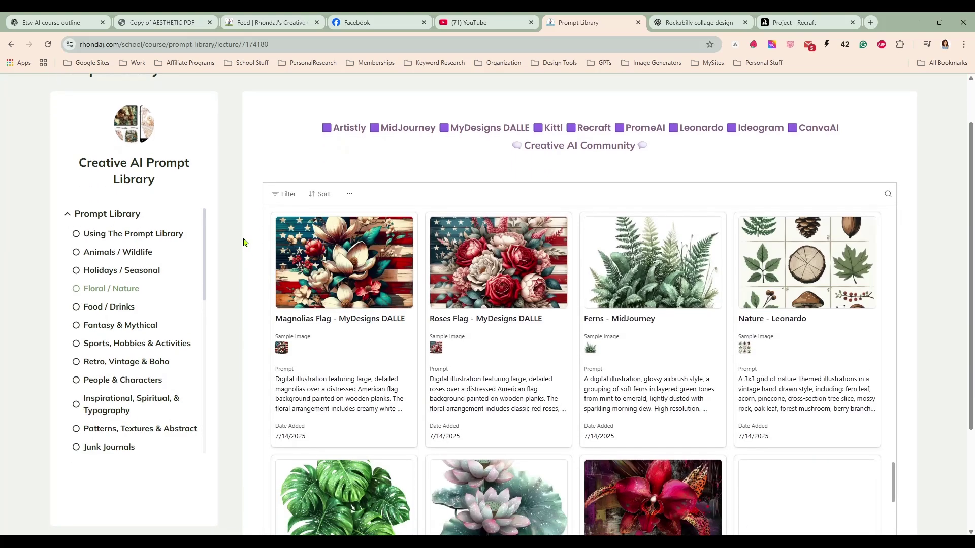
{"action": "scroll", "coordinate": [660, 286], "scroll_direction": "down", "scroll_amount": 4}
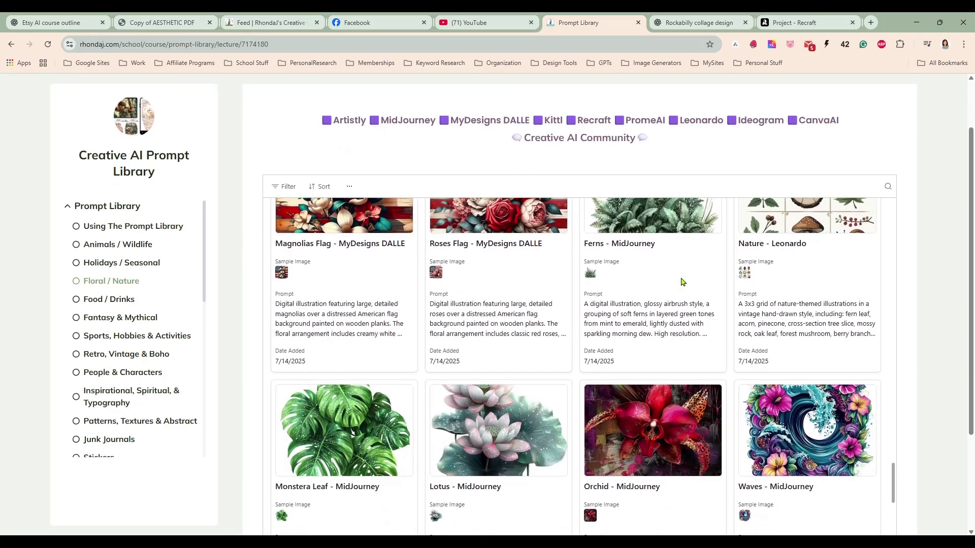
{"action": "scroll", "coordinate": [501, 313], "scroll_direction": "down", "scroll_amount": 3}
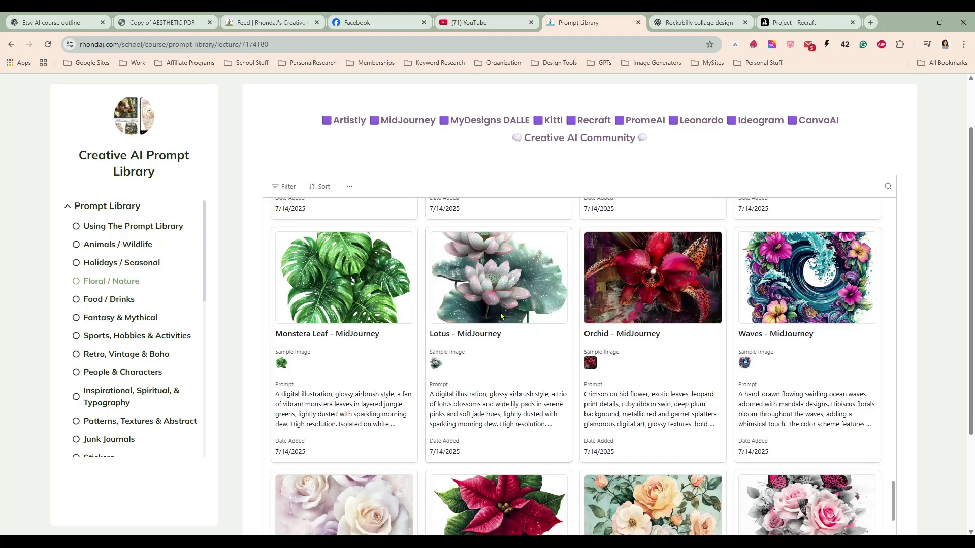
{"action": "scroll", "coordinate": [660, 385], "scroll_direction": "down", "scroll_amount": 1}
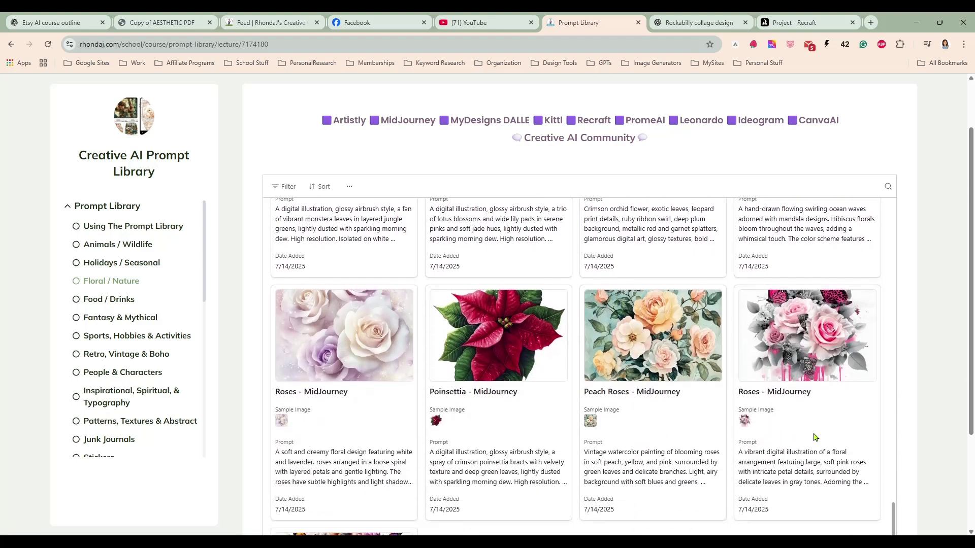
{"action": "left_click", "coordinate": [792, 463]}
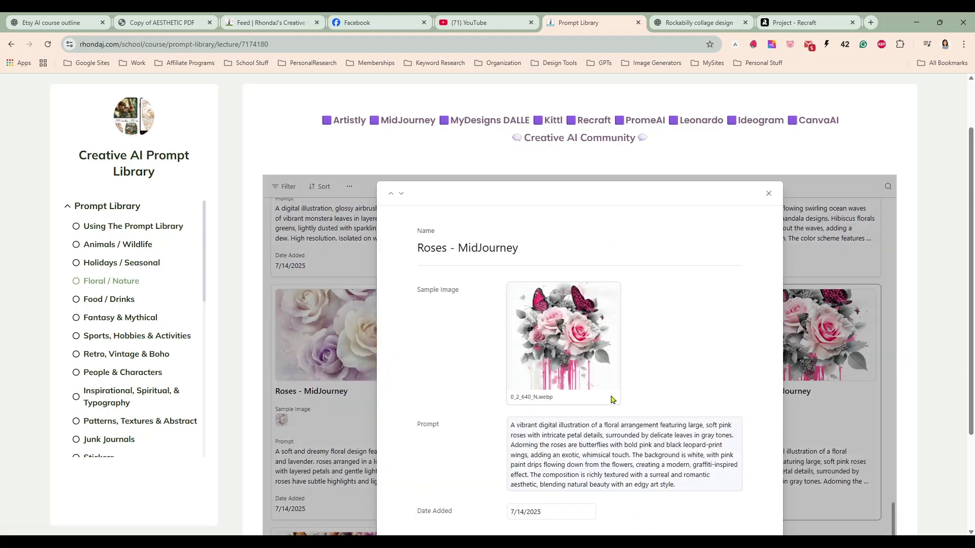
{"action": "triple_click", "coordinate": [637, 453]}
{"action": "key", "text": "ctrl+c"}
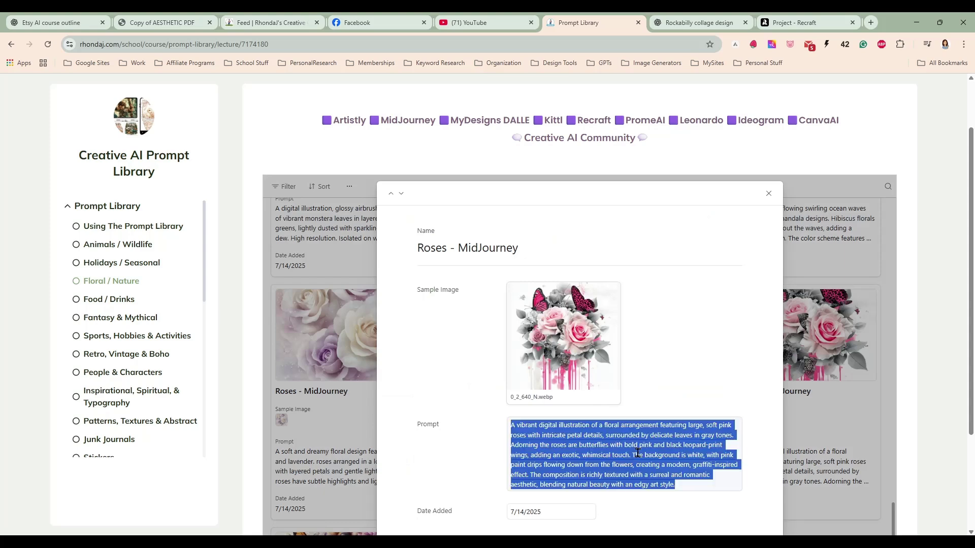
Step: Paste the Roses prompt into the rockabilly ChatGPT chat and send it
{"action": "left_click", "coordinate": [685, 22]}
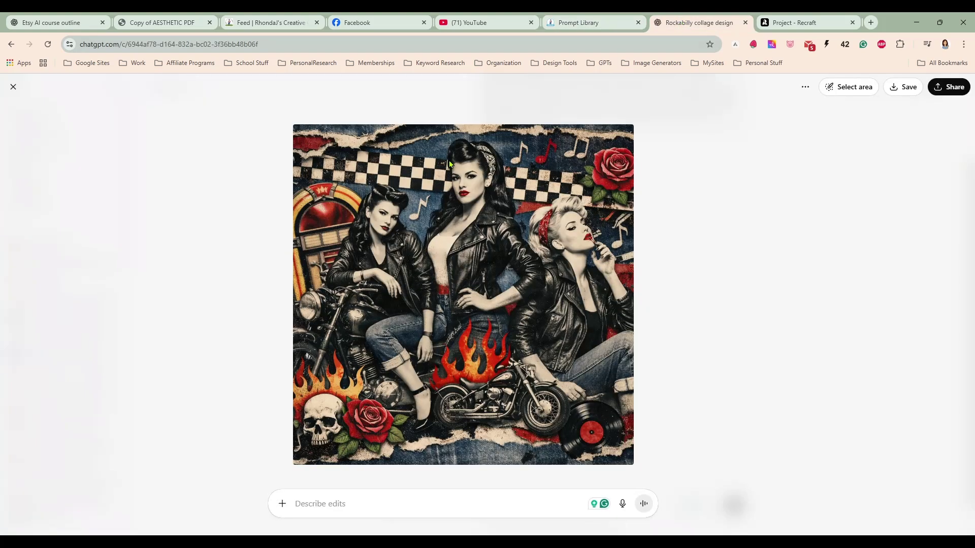
{"action": "key", "text": "Escape"}
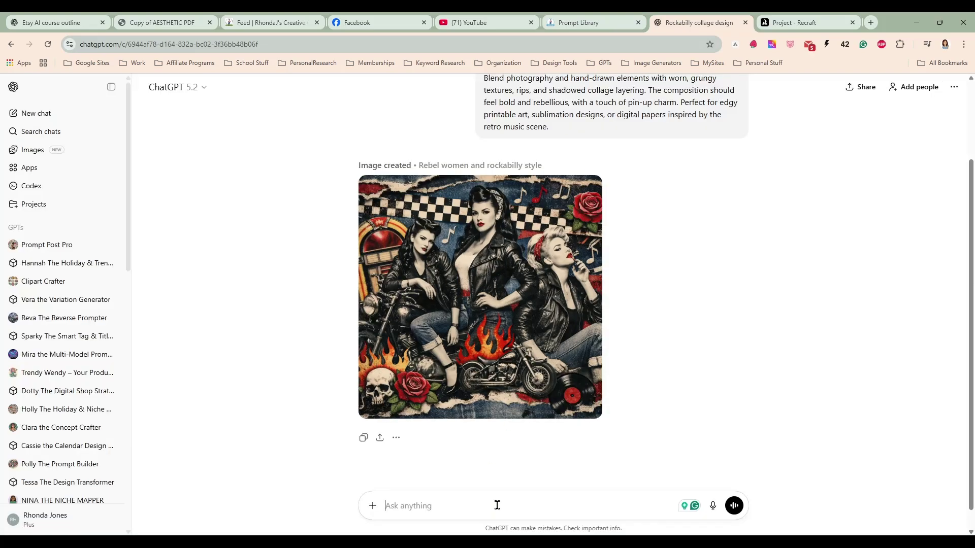
{"action": "key", "text": "ctrl+v"}
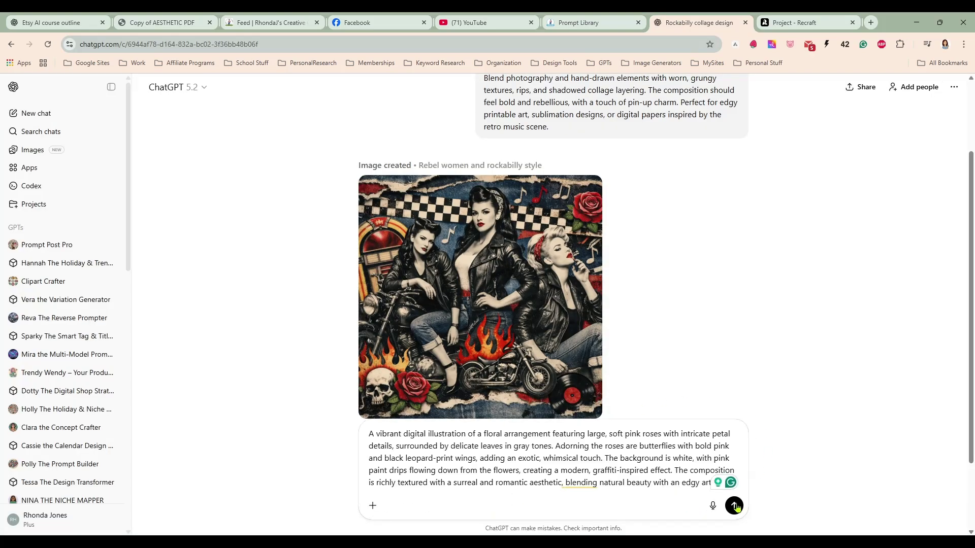
{"action": "left_click", "coordinate": [735, 507]}
Step: Generate the floral Roses prompt in Recraft with Nano Banana Pro
{"action": "left_click", "coordinate": [779, 24]}
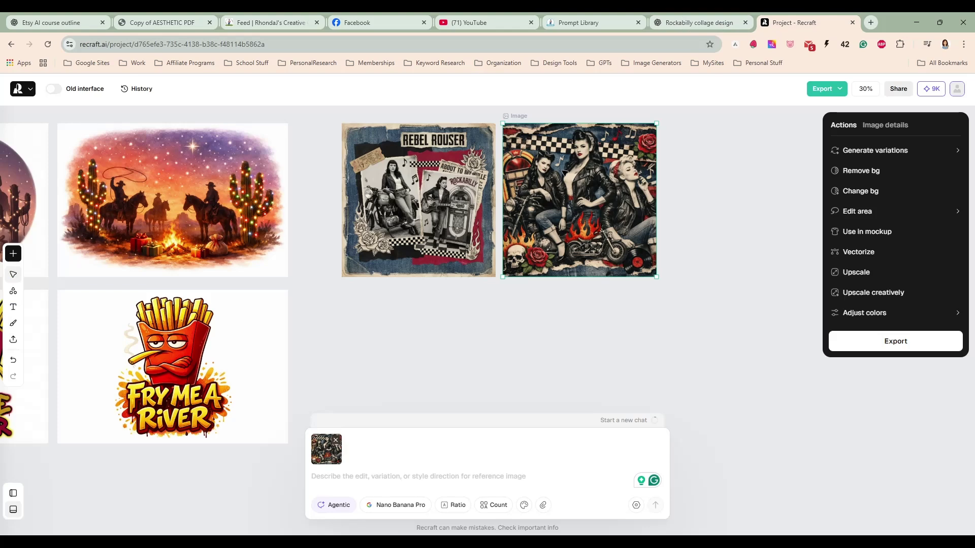
{"action": "left_click", "coordinate": [337, 443]}
{"action": "left_click", "coordinate": [365, 476]}
{"action": "type", "text": "A vibrant digital illustration of a floral arrangement featuring large, soft pink roses with intricate petal details, surrounded by delicate leaves in gray tones. Adorning the roses are butterflies with bold pink and black leopard-print wings, adding an exotic, whimsical touch. The background is white, with pink paint drips flowing down from the flowers, creating a modern, graffiti-inspired effect. The composition is richly textured with a surreal and romantic aesthetic, blending natural beauty with an edgy art style."}
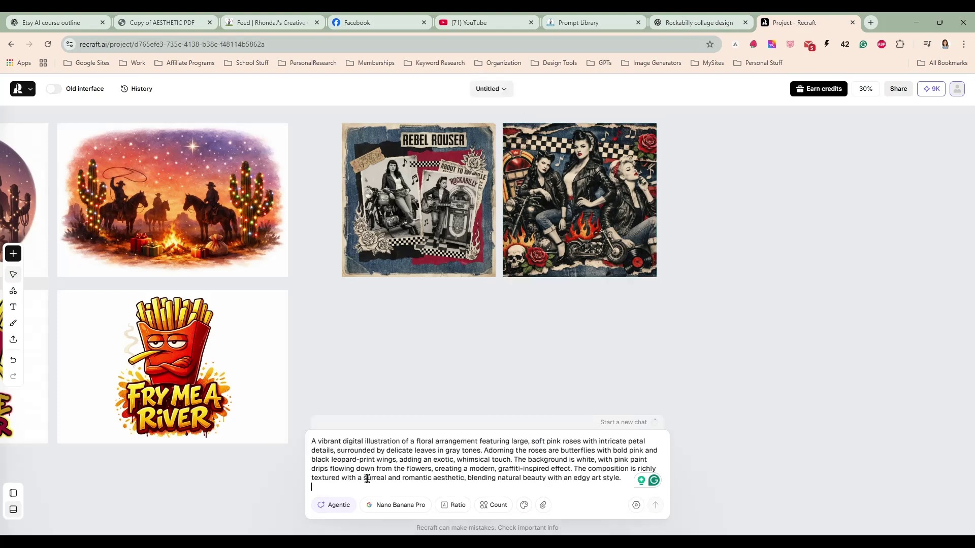
{"action": "left_click", "coordinate": [654, 508]}
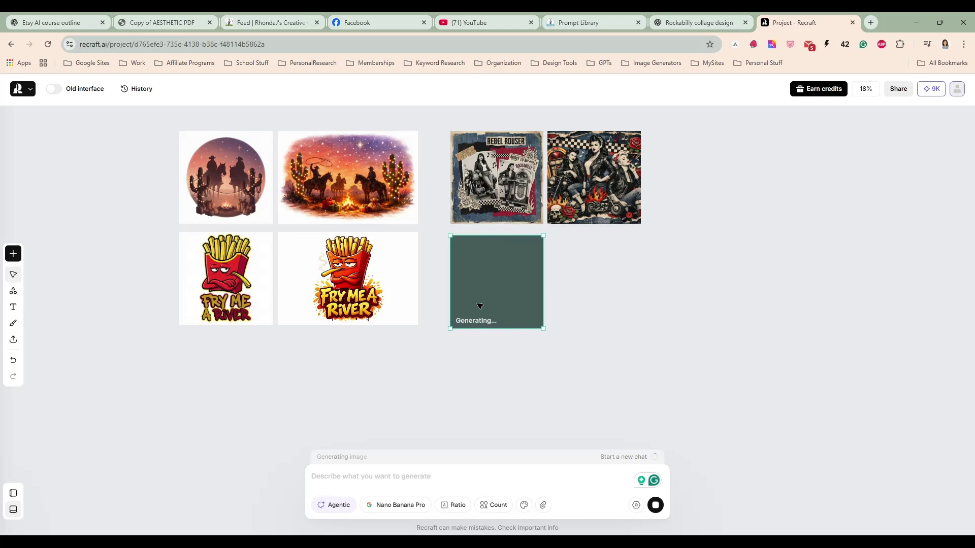
Step: Select and deselect the cowboy circle and Fry Me A River images on the canvas
{"action": "left_click", "coordinate": [238, 188]}
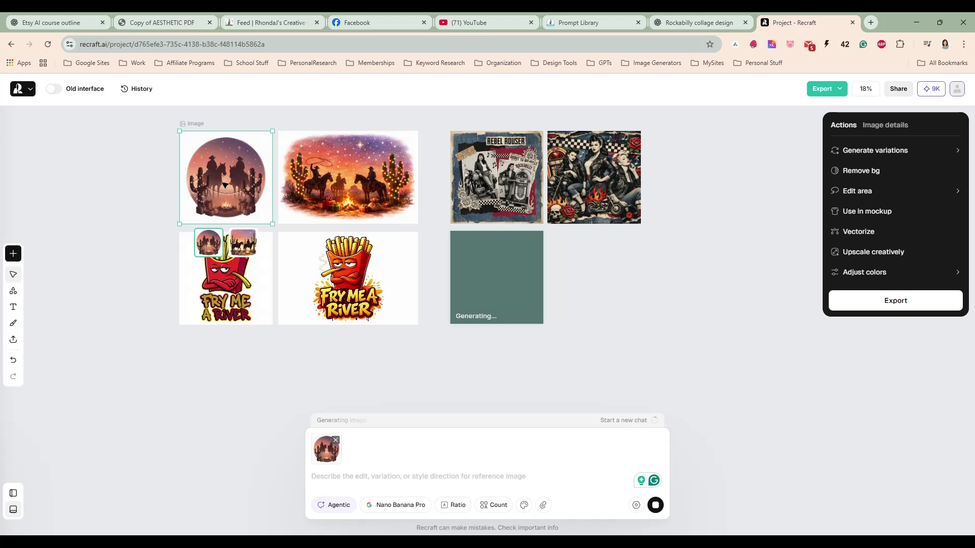
{"action": "left_click", "coordinate": [140, 270]}
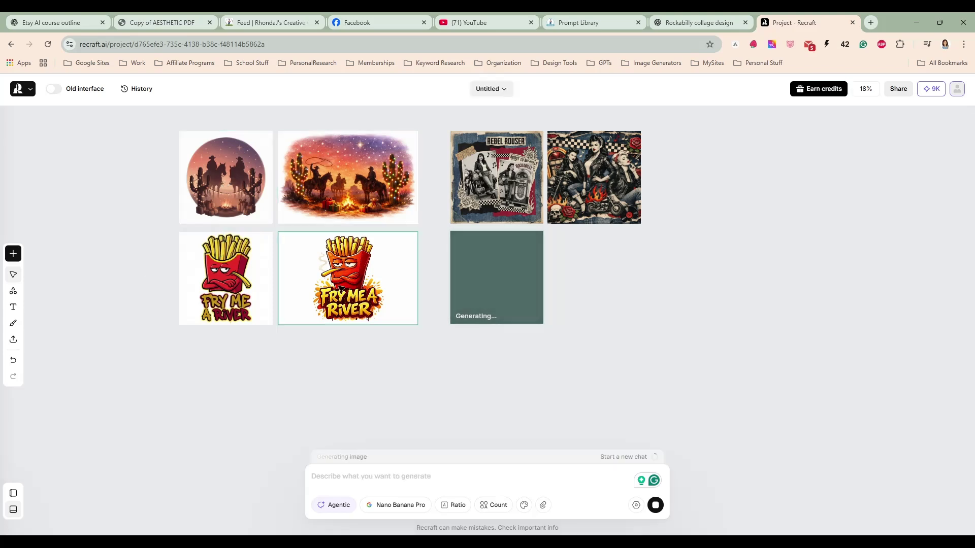
{"action": "left_click", "coordinate": [347, 298]}
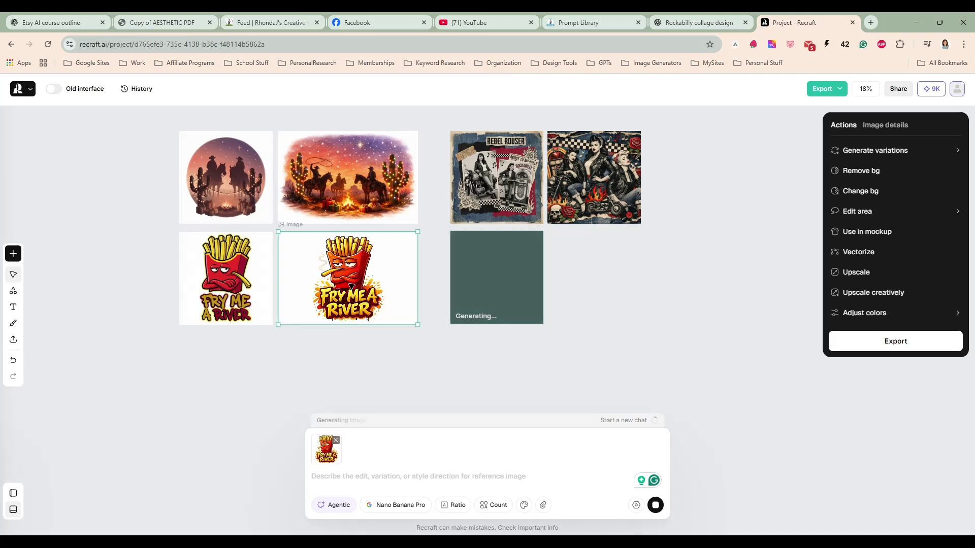
{"action": "left_click", "coordinate": [689, 286]}
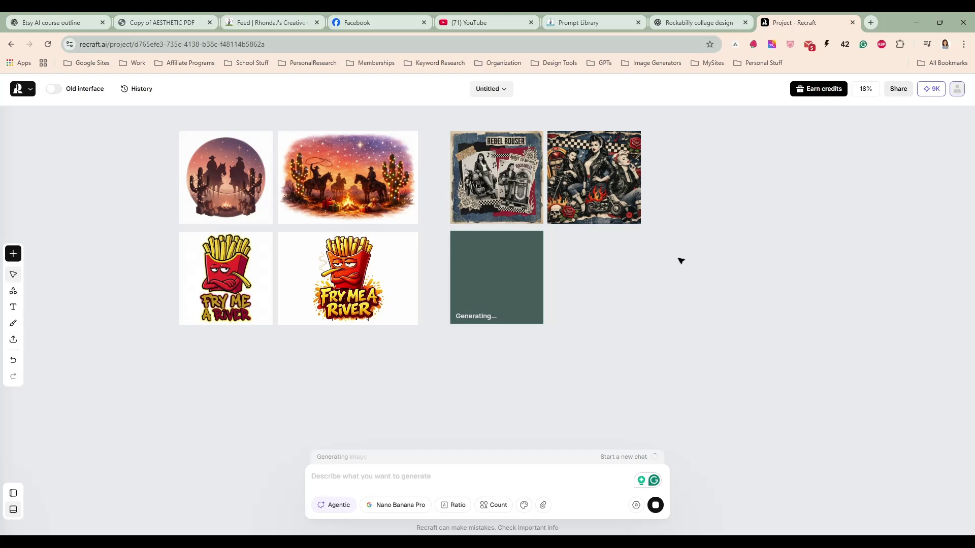
Step: Copy ChatGPT's roses image and return to Recraft
{"action": "left_click", "coordinate": [670, 22]}
{"action": "right_click", "coordinate": [473, 224]}
{"action": "left_click", "coordinate": [505, 263]}
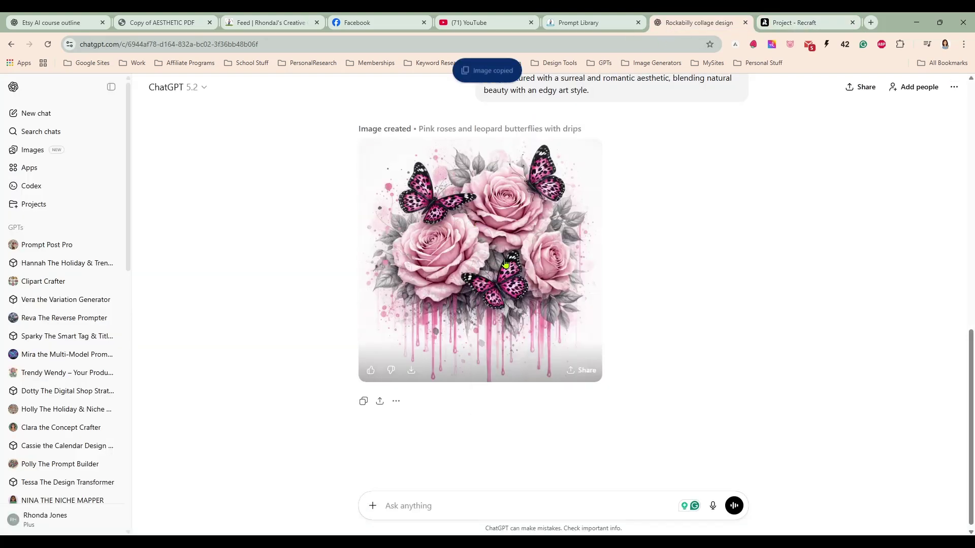
{"action": "left_click", "coordinate": [790, 22]}
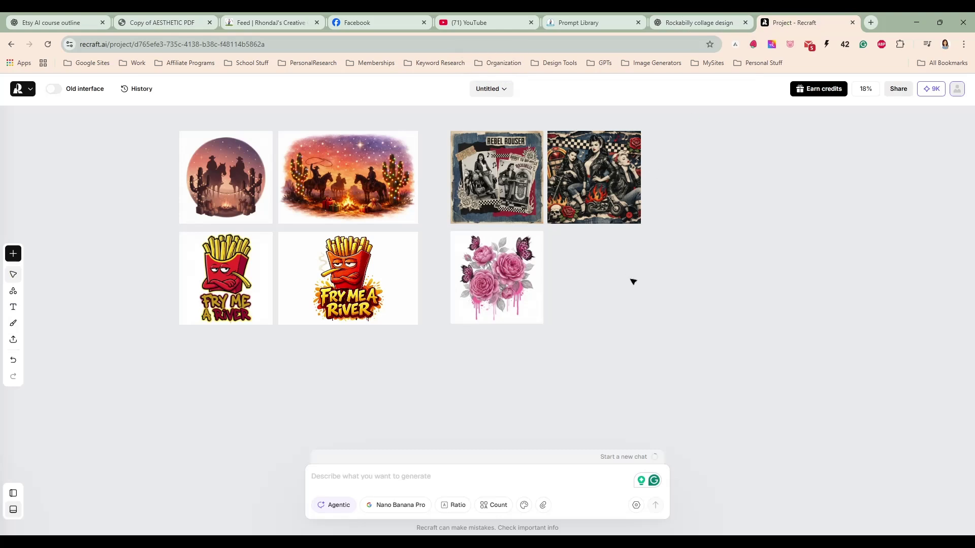
Step: Paste ChatGPT's pink roses and snap them beside the Nano Banana Pro roses under the rockabilly pair
{"action": "key", "text": "ctrl+v"}
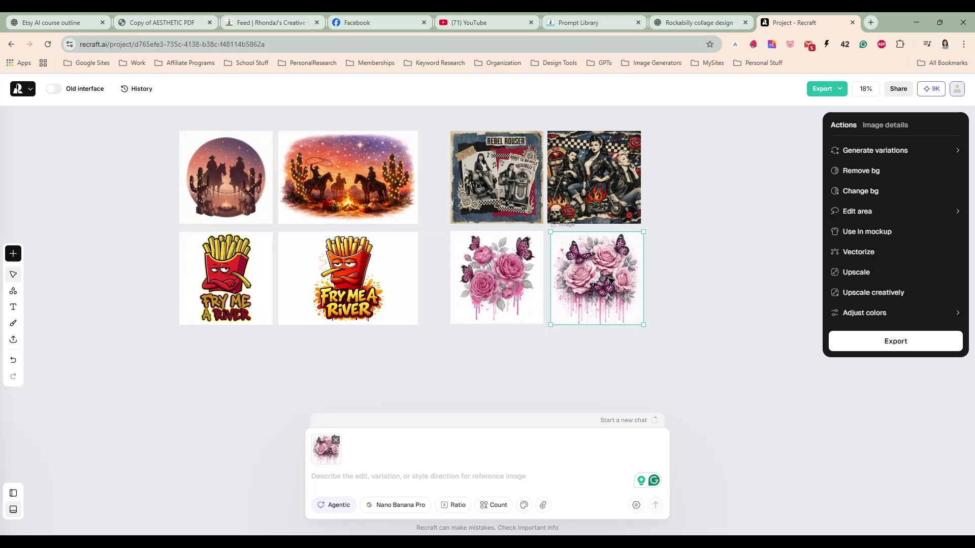
{"action": "scroll", "coordinate": [646, 305], "scroll_direction": "up", "scroll_amount": 5}
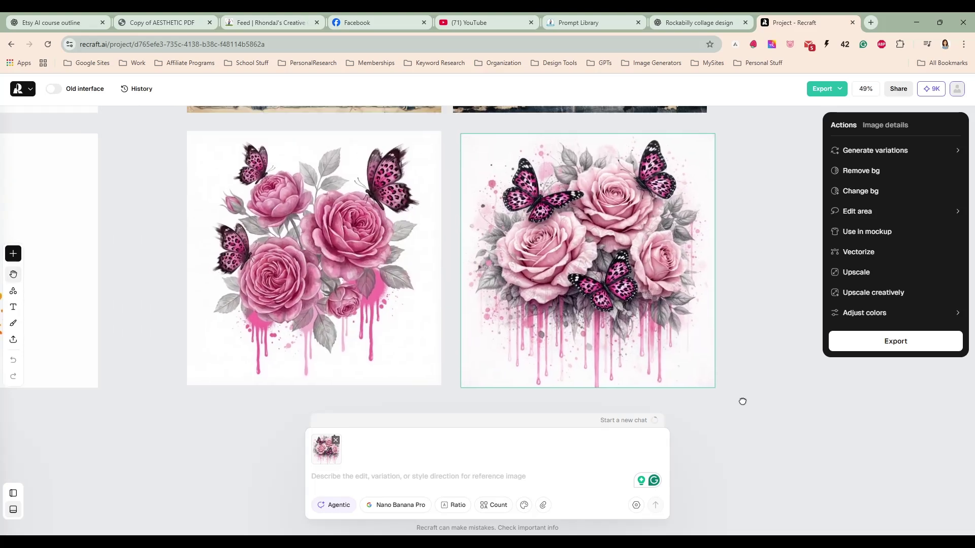
{"action": "left_click_drag", "start_coordinate": [742, 401], "coordinate": [753, 398]}
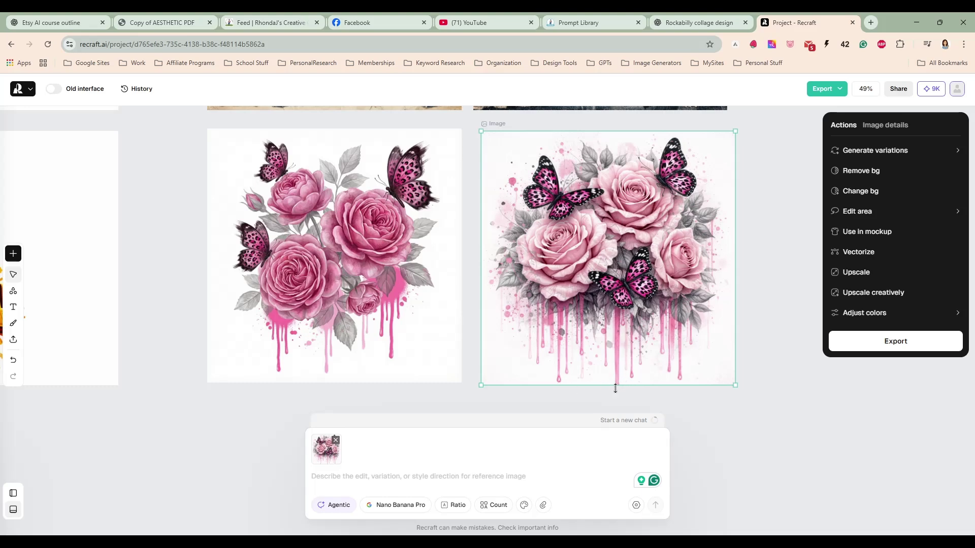
{"action": "left_click_drag", "start_coordinate": [618, 303], "coordinate": [610, 301]}
{"action": "left_click", "coordinate": [407, 274]}
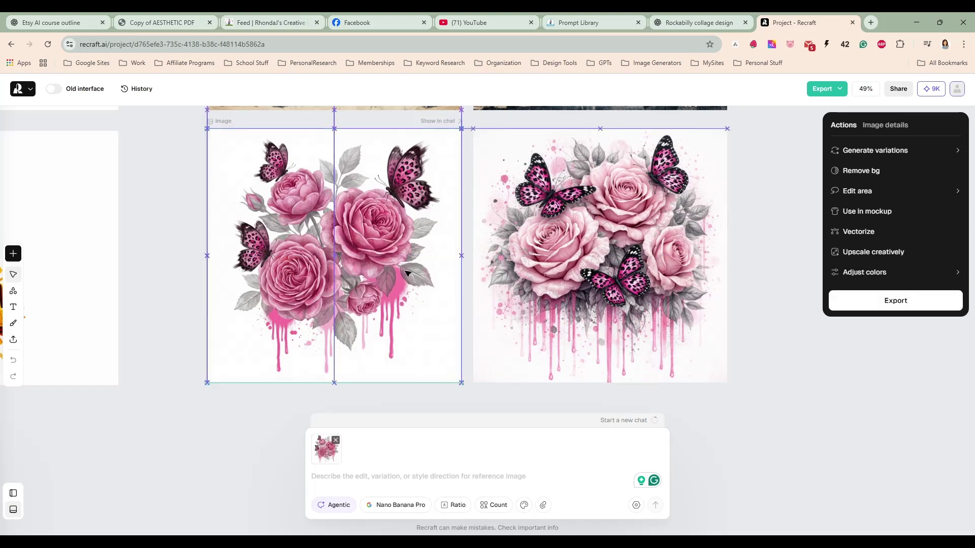
{"action": "left_click", "coordinate": [569, 281]}
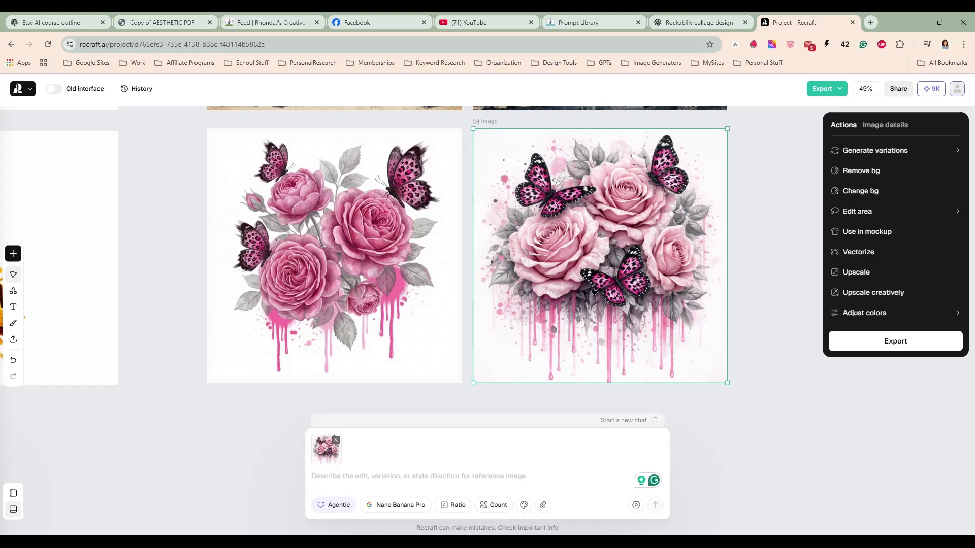
{"action": "scroll", "coordinate": [594, 293], "scroll_direction": "up", "scroll_amount": 2}
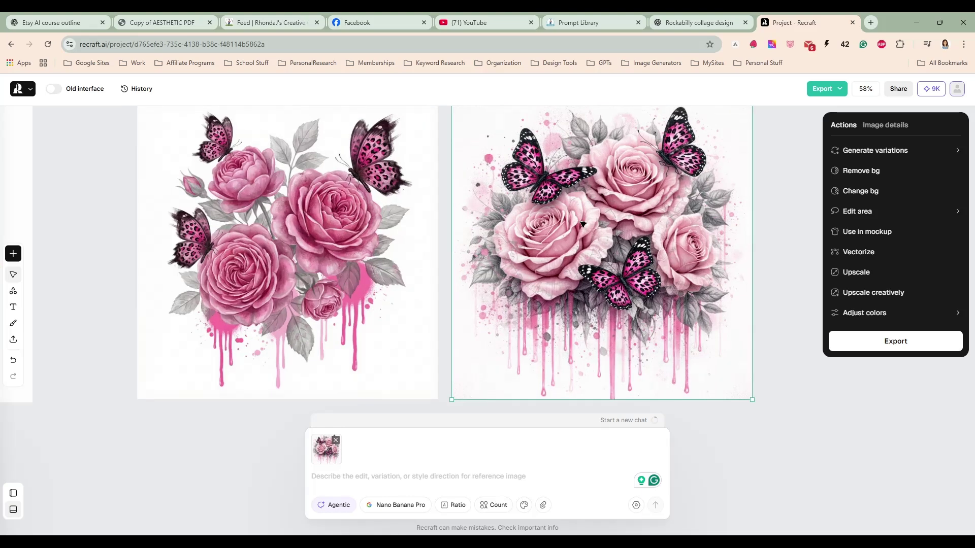
{"action": "scroll", "coordinate": [583, 223], "scroll_direction": "down", "scroll_amount": 3}
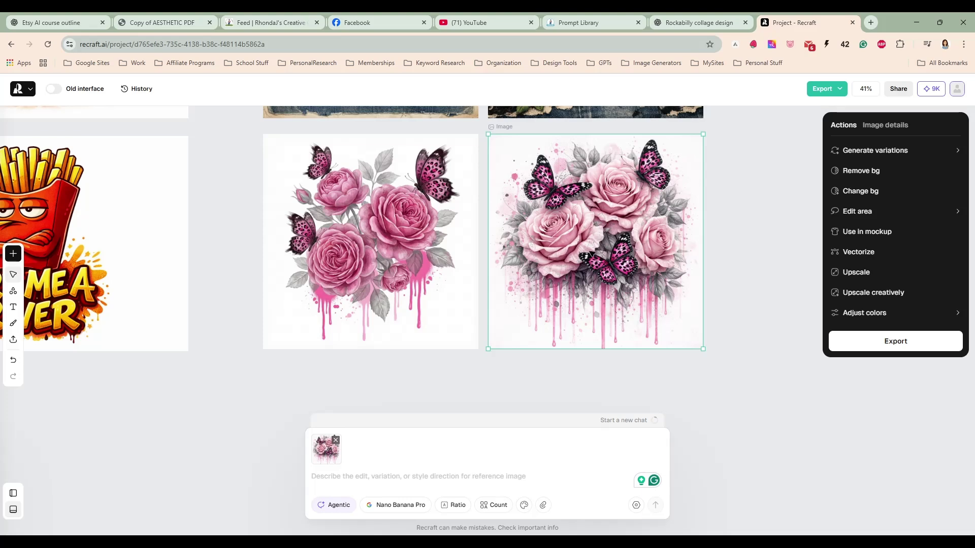
{"action": "scroll", "coordinate": [593, 258], "scroll_direction": "down", "scroll_amount": 5}
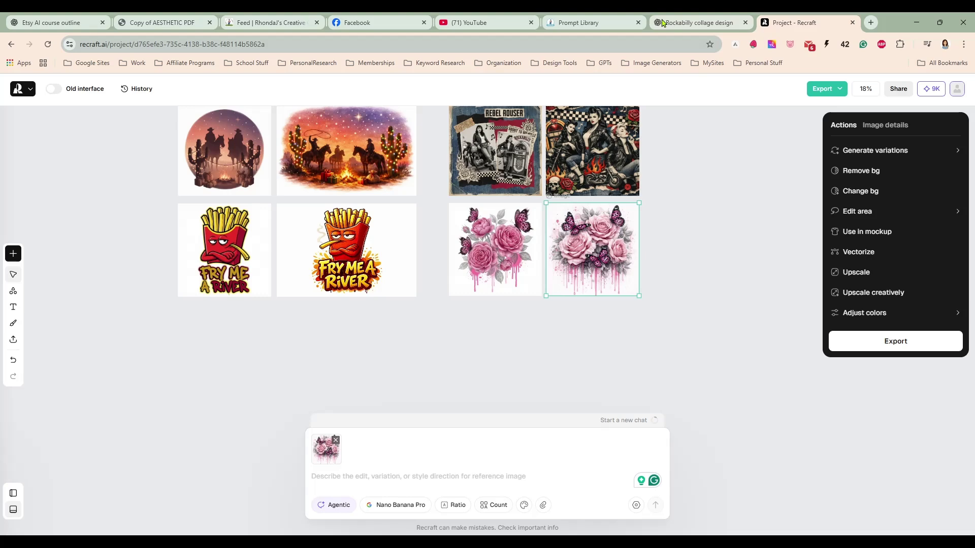
Step: Open the Two Dogs - MidJourney card in Whimsical & Quirky and select its prompt
{"action": "left_click", "coordinate": [592, 22]}
{"action": "left_click", "coordinate": [768, 193]}
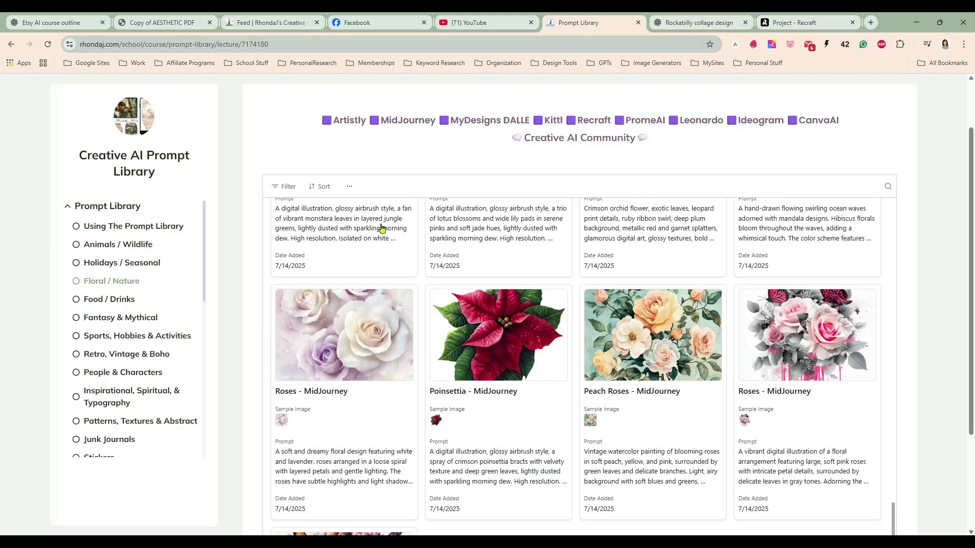
{"action": "left_click", "coordinate": [145, 264]}
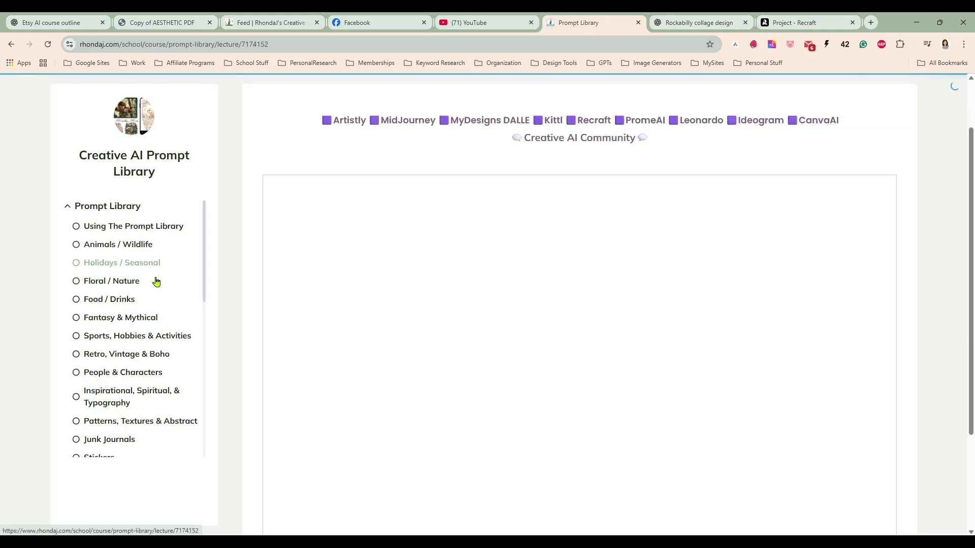
{"action": "scroll", "coordinate": [172, 294], "scroll_direction": "down", "scroll_amount": 1}
{"action": "scroll", "coordinate": [177, 274], "scroll_direction": "down", "scroll_amount": 3}
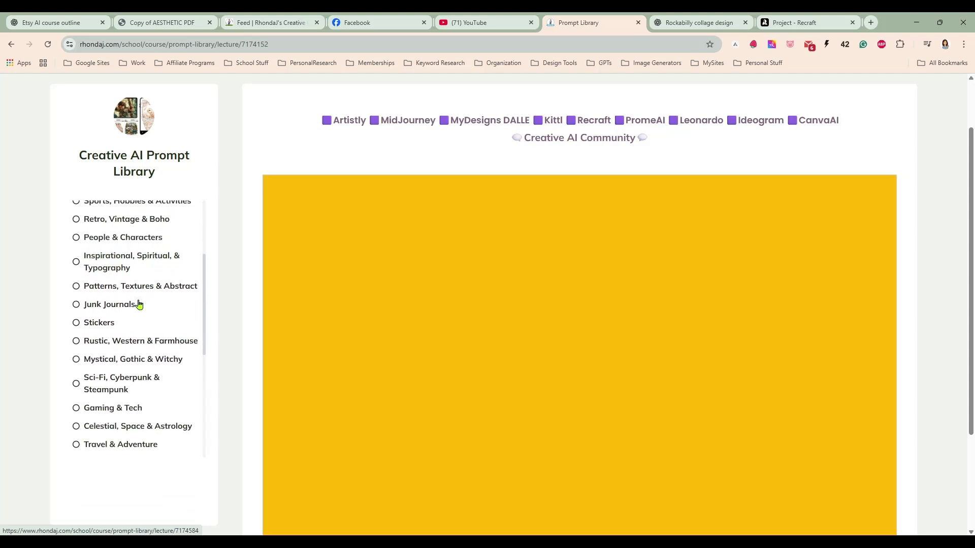
{"action": "scroll", "coordinate": [142, 335], "scroll_direction": "down", "scroll_amount": 5}
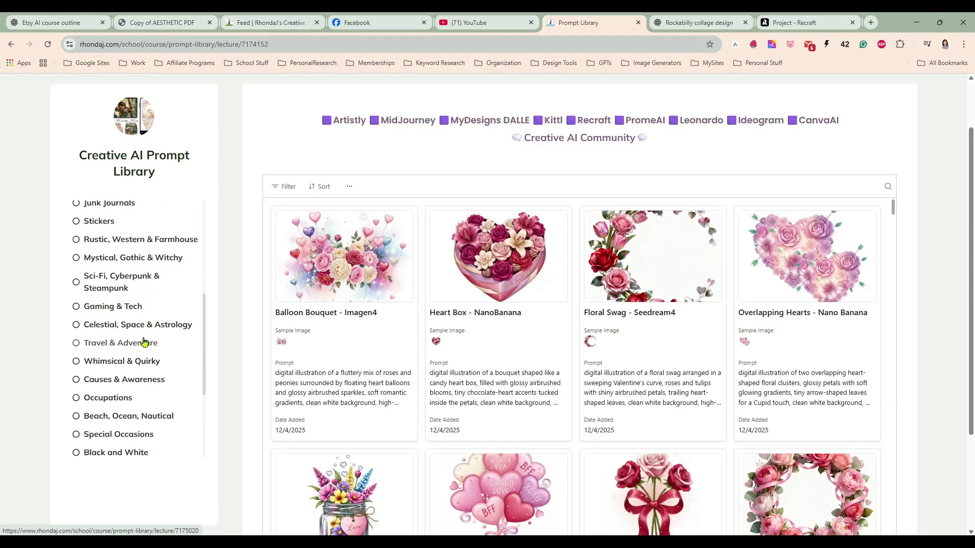
{"action": "left_click", "coordinate": [131, 294]}
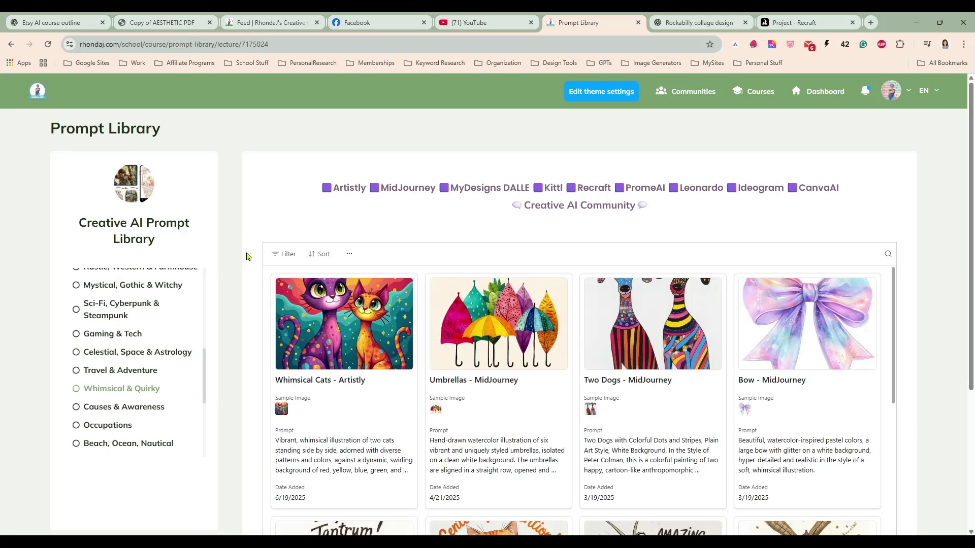
{"action": "scroll", "coordinate": [248, 257], "scroll_direction": "down", "scroll_amount": 1}
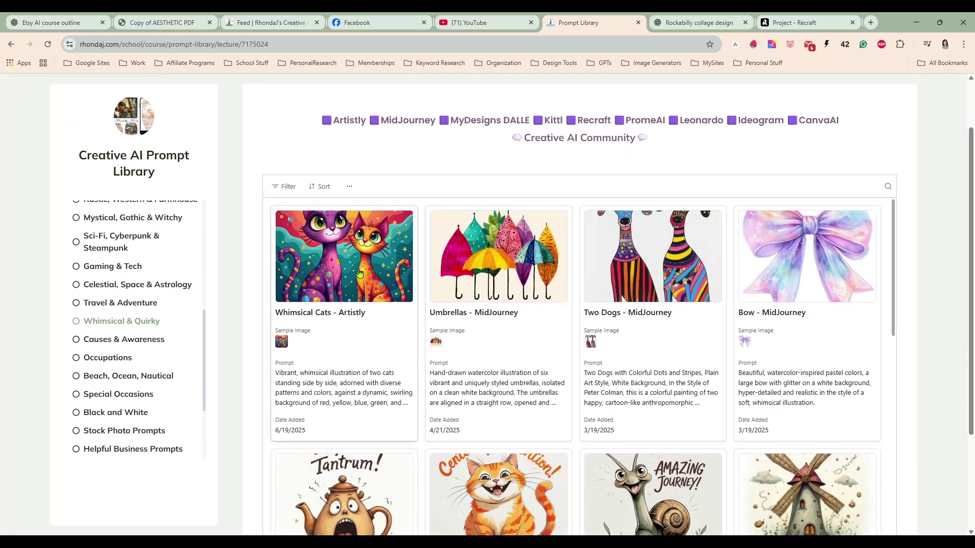
{"action": "left_click", "coordinate": [644, 394]}
{"action": "triple_click", "coordinate": [608, 439]}
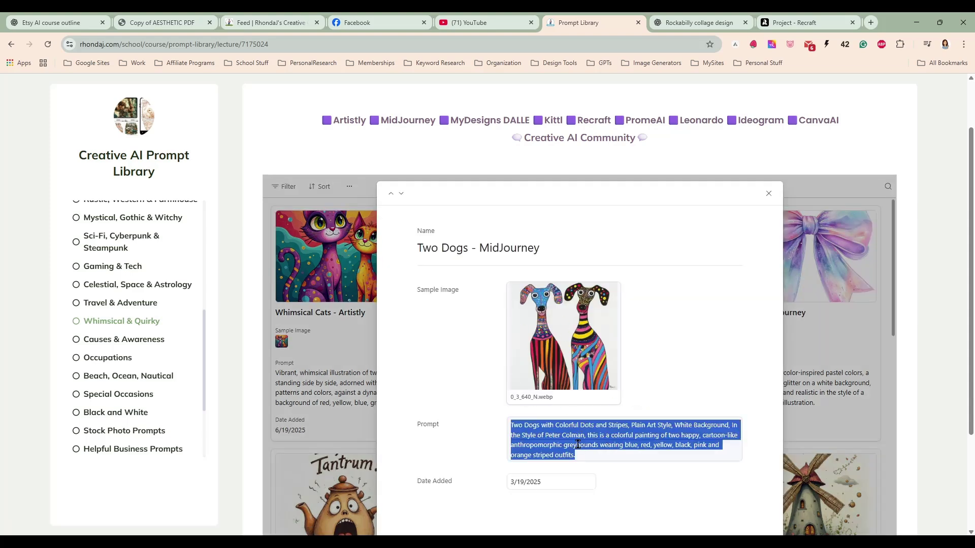
Step: View the Two Dogs sample image full size, then reselect the whole prompt text
{"action": "left_click", "coordinate": [581, 340]}
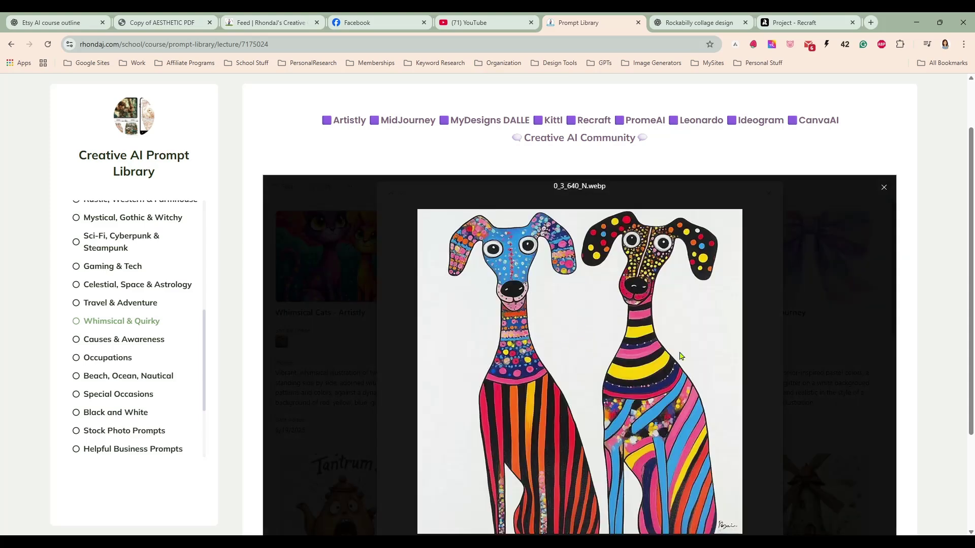
{"action": "scroll", "coordinate": [681, 356], "scroll_direction": "down", "scroll_amount": 1}
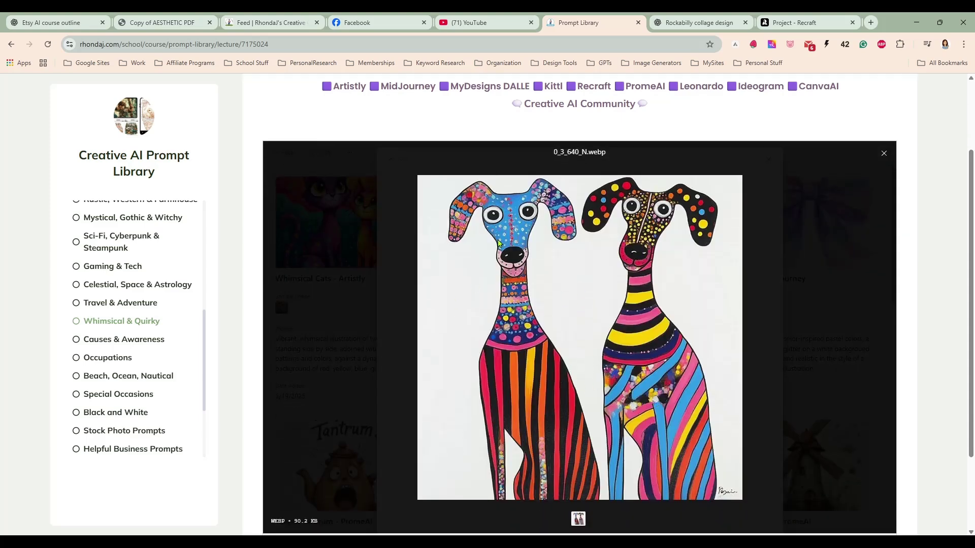
{"action": "left_click", "coordinate": [884, 152]}
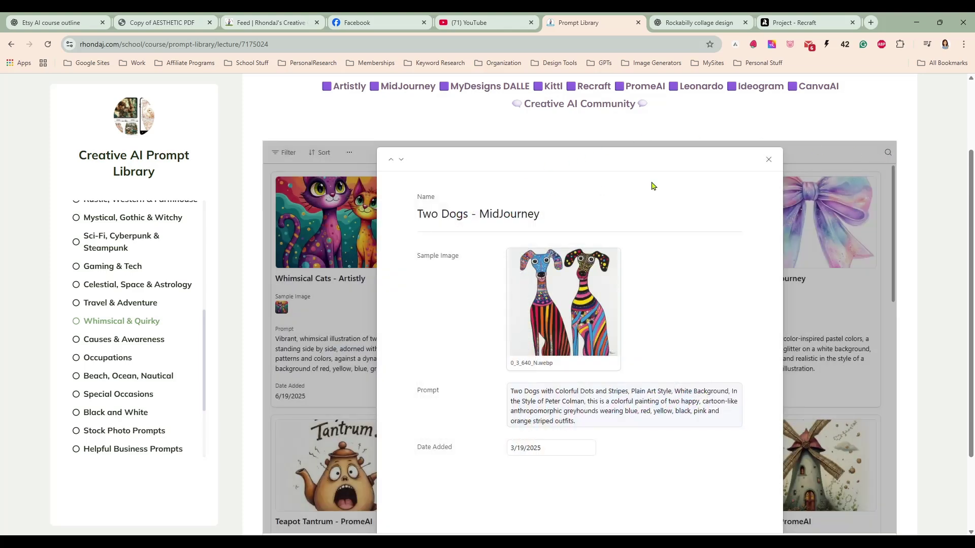
{"action": "triple_click", "coordinate": [619, 398]}
{"action": "key", "text": "ctrl+c"}
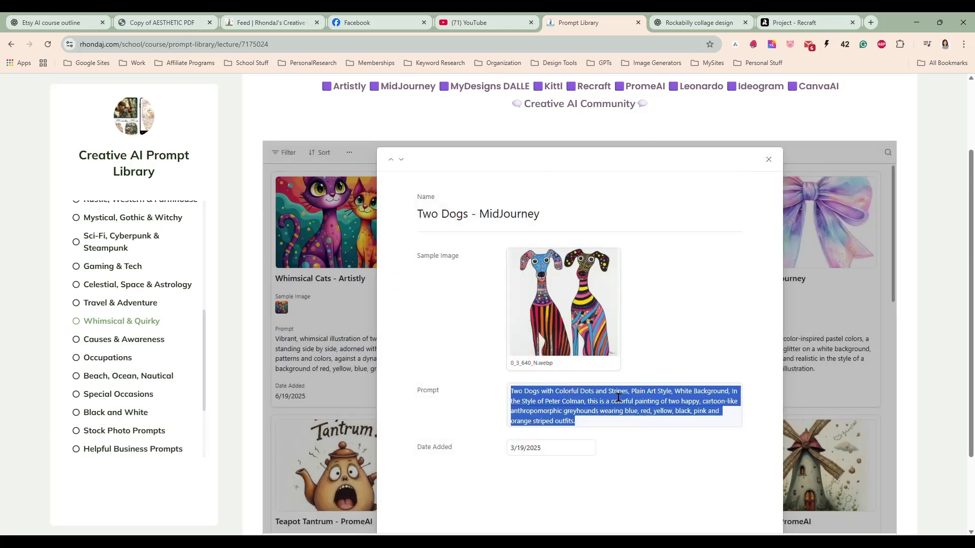
Step: Paste the Two Dogs prompt into the ChatGPT chat and send it
{"action": "left_click", "coordinate": [680, 23]}
{"action": "left_click", "coordinate": [441, 501]}
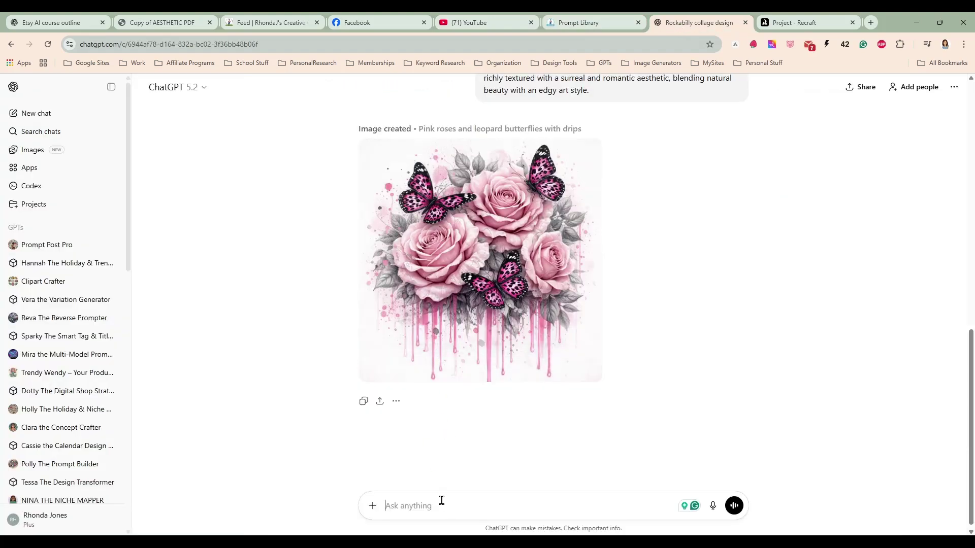
{"action": "key", "text": "ctrl+v"}
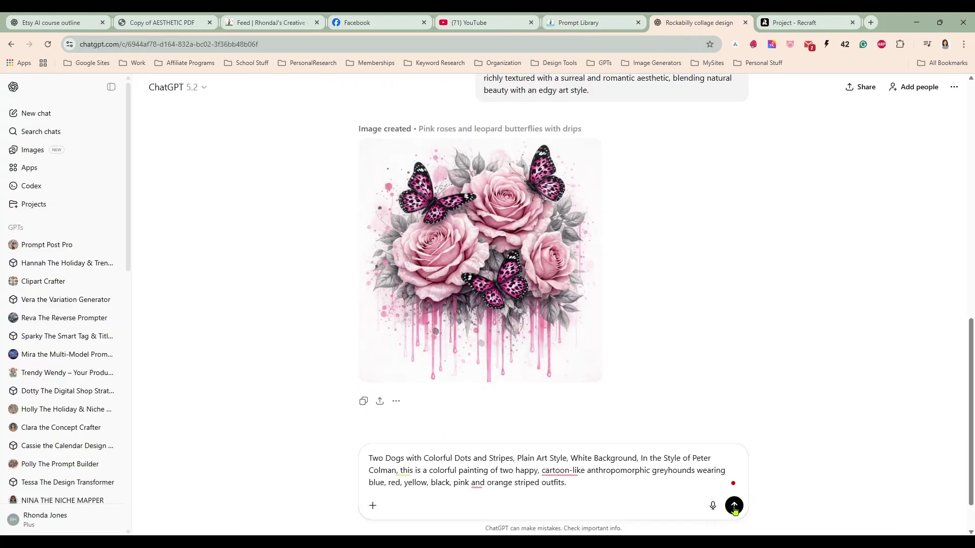
{"action": "left_click", "coordinate": [734, 506]}
{"action": "key", "text": "ctrl+Tab"}
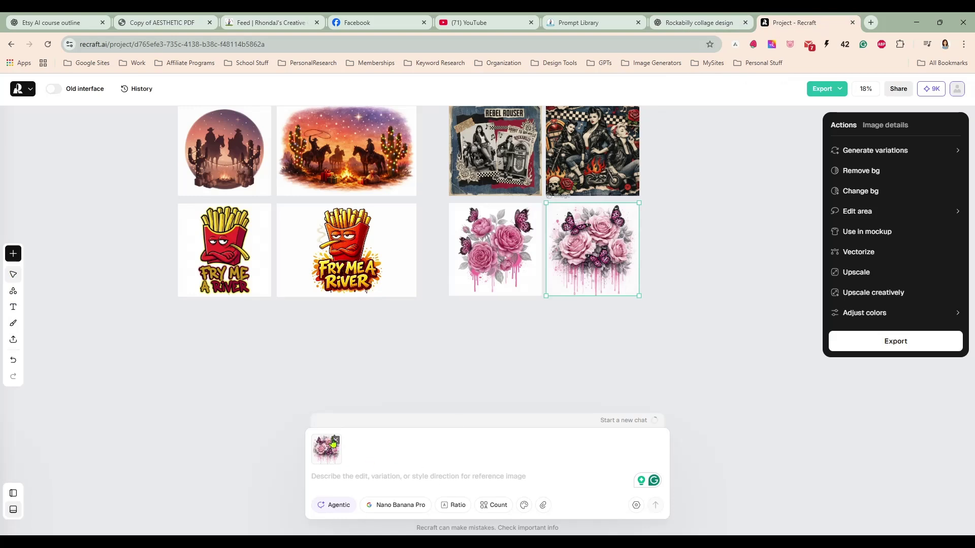
Step: Generate the Two Dogs prompt with Nano Banana Pro, placing the new slot below the fries pair
{"action": "left_click", "coordinate": [335, 440]}
{"action": "left_click", "coordinate": [356, 474]}
{"action": "key", "text": "ctrl+v"}
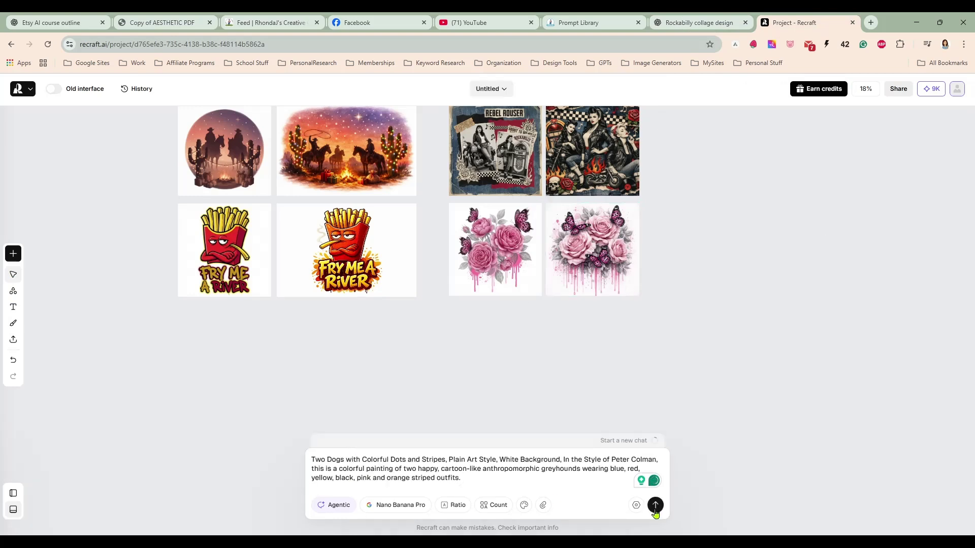
{"action": "left_click", "coordinate": [655, 505]}
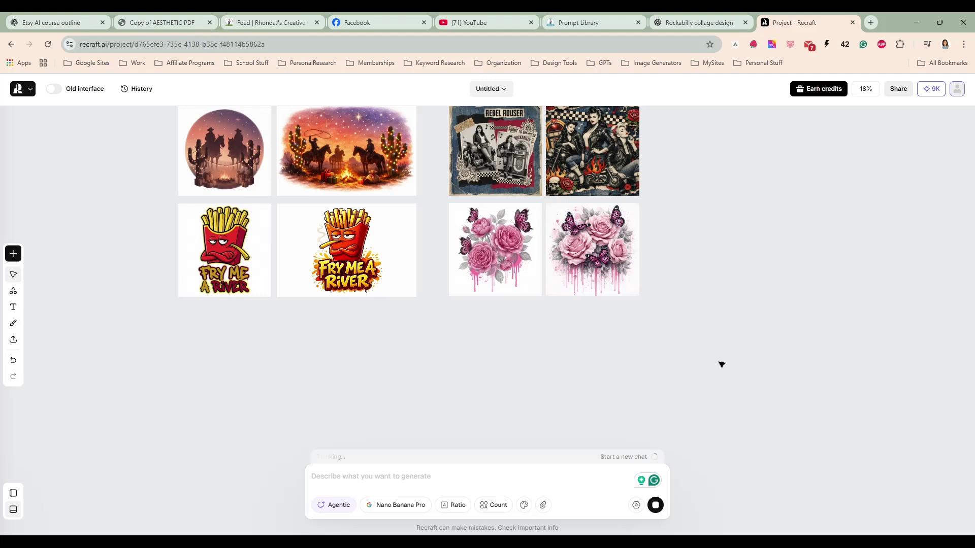
{"action": "left_click_drag", "start_coordinate": [361, 375], "coordinate": [355, 378]}
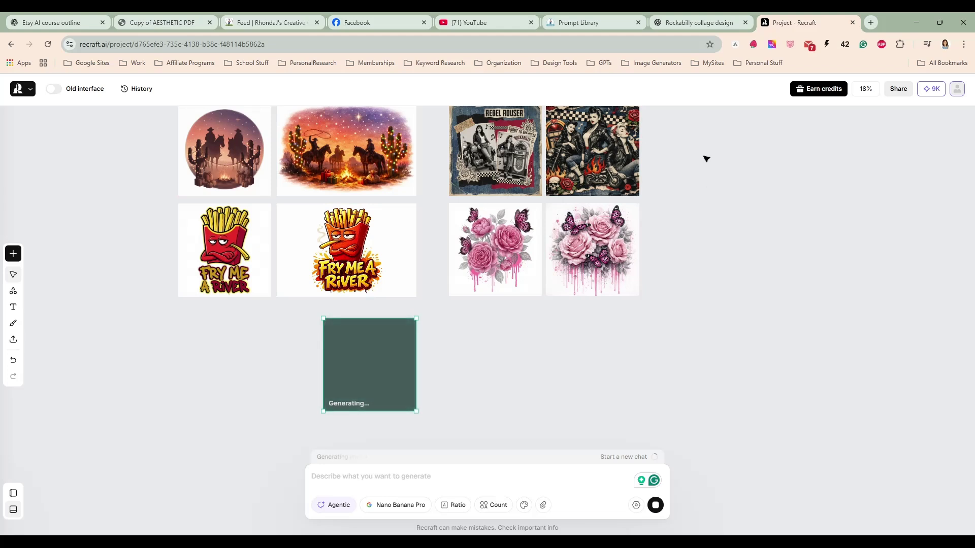
{"action": "left_click_drag", "start_coordinate": [669, 309], "coordinate": [720, 308]}
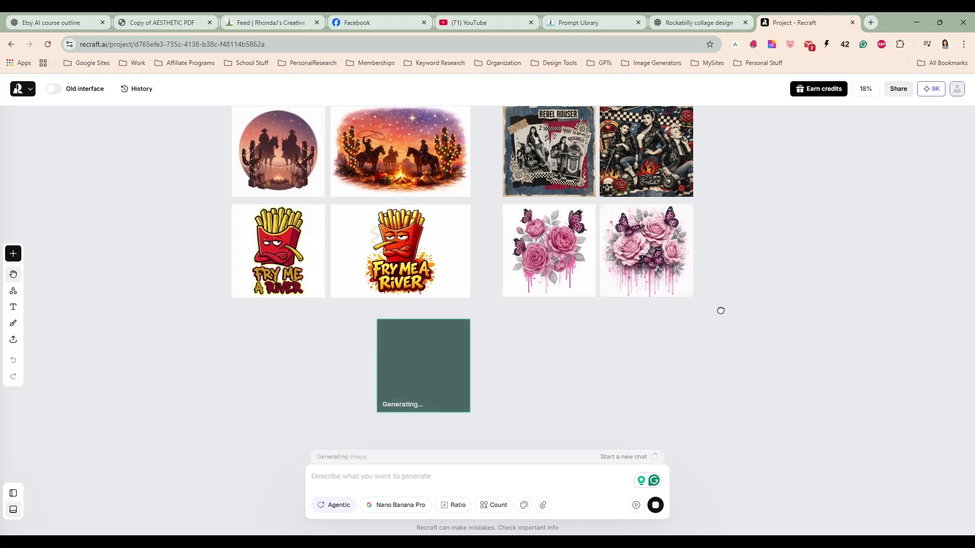
Step: Copy ChatGPT's colourful greyhounds image from its full-size view and return to Recraft
{"action": "left_click", "coordinate": [678, 22]}
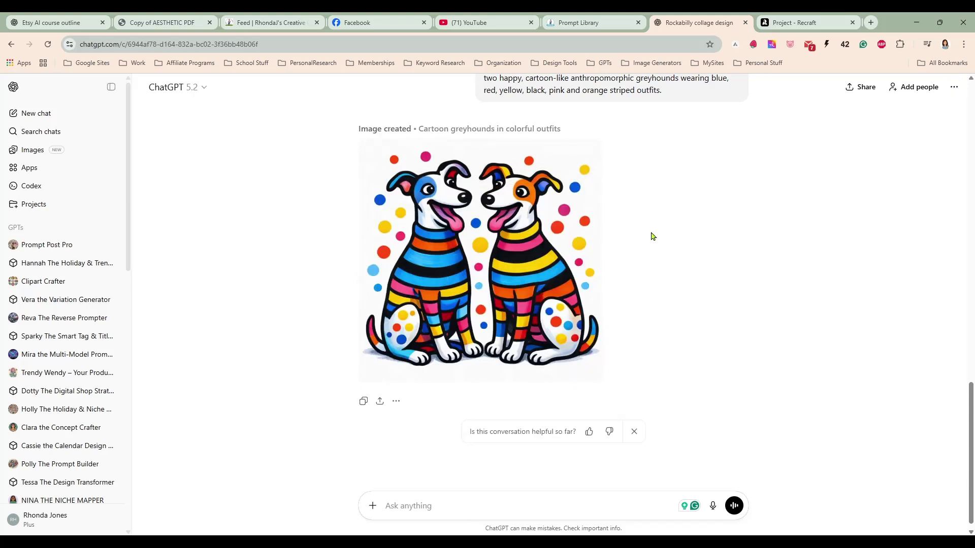
{"action": "left_click", "coordinate": [511, 267]}
{"action": "key", "text": "ctrl+c"}
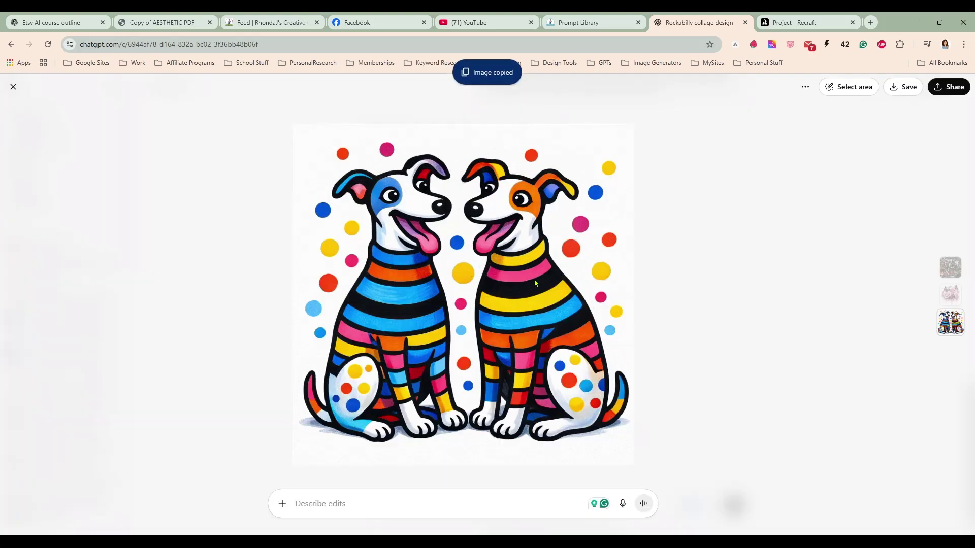
{"action": "left_click", "coordinate": [779, 25]}
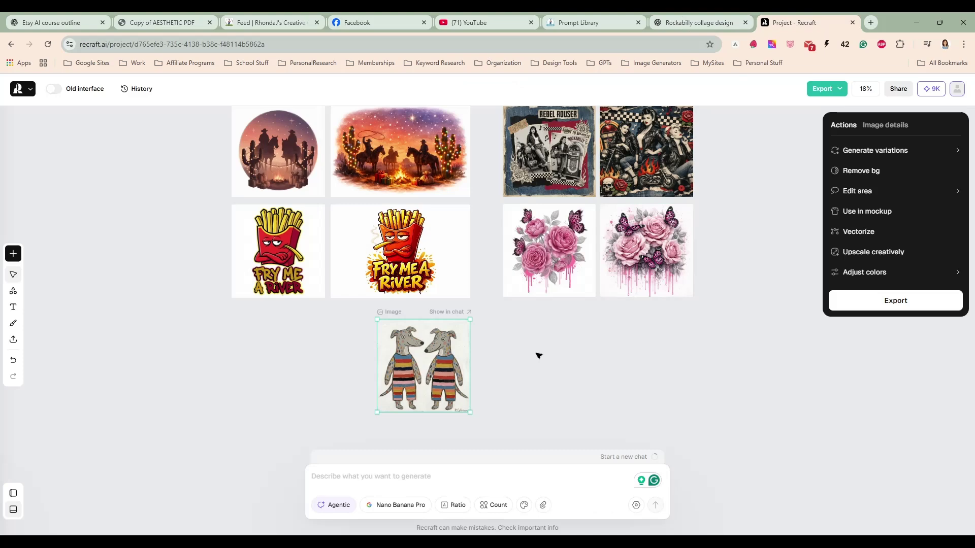
Step: Paste the polka-dot greyhounds, move the grey greyhounds under Fry Me A River, and place both side by side
{"action": "key", "text": "ctrl+v"}
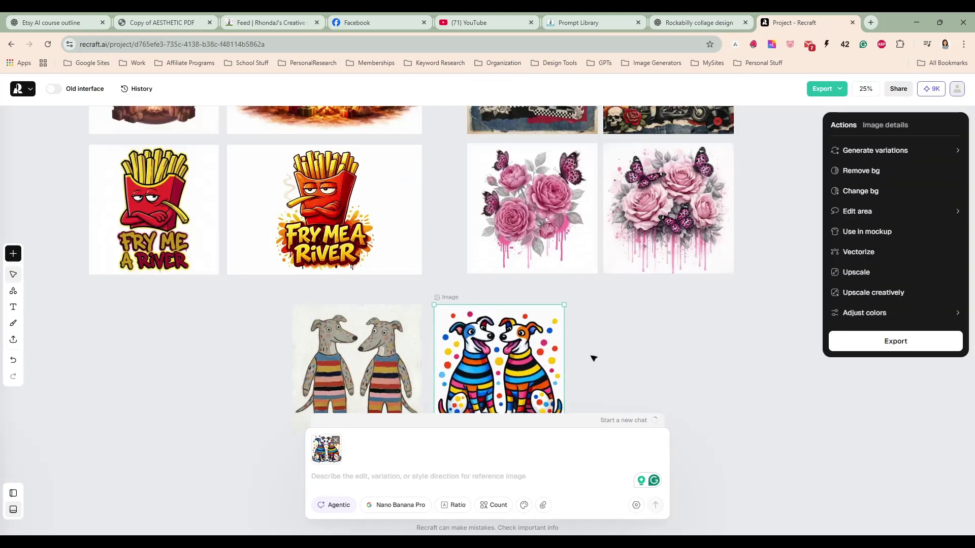
{"action": "scroll", "coordinate": [593, 359], "scroll_direction": "up", "scroll_amount": 2}
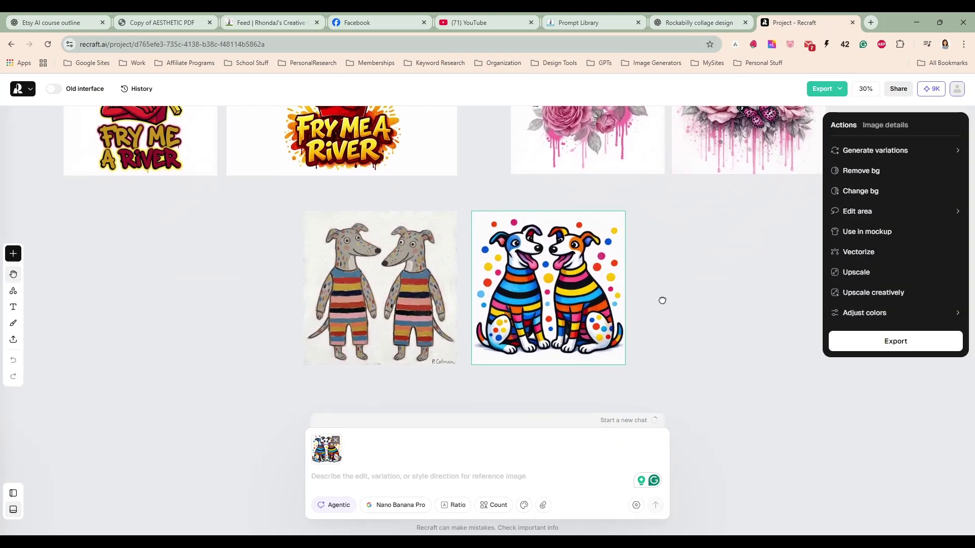
{"action": "scroll", "coordinate": [655, 303], "scroll_direction": "up", "scroll_amount": 2}
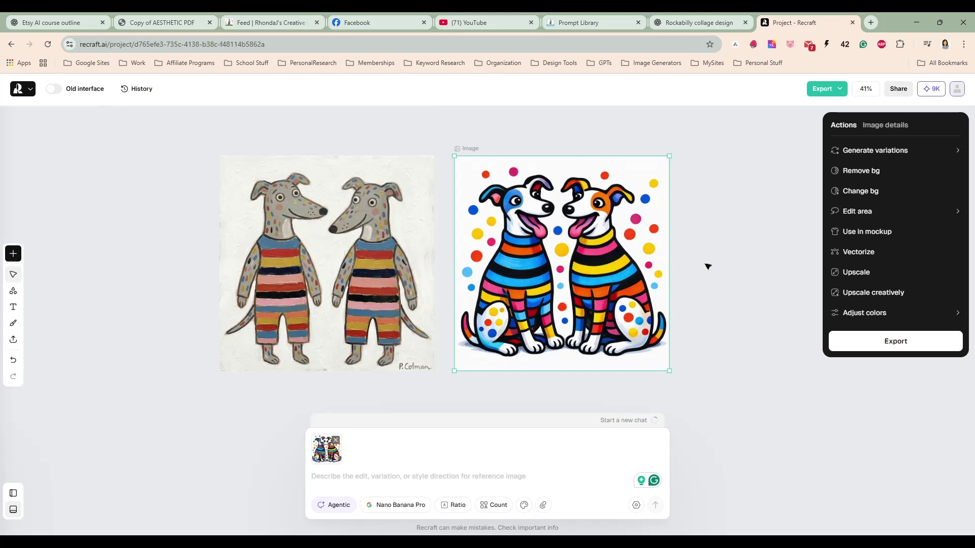
{"action": "scroll", "coordinate": [708, 266], "scroll_direction": "down", "scroll_amount": 5}
{"action": "left_click_drag", "start_coordinate": [712, 290], "coordinate": [659, 322]}
{"action": "key", "text": "v"}
{"action": "left_click_drag", "start_coordinate": [455, 301], "coordinate": [252, 285]}
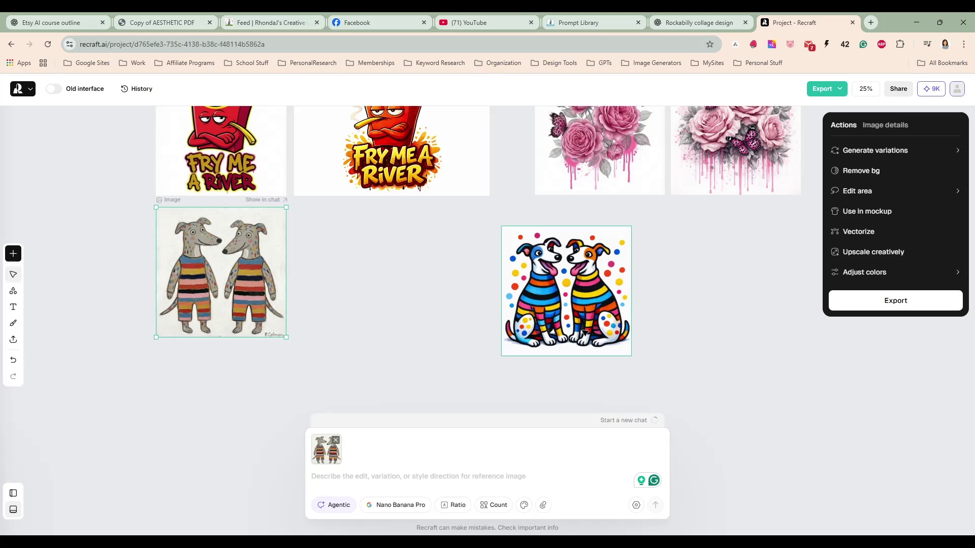
{"action": "left_click_drag", "start_coordinate": [604, 331], "coordinate": [398, 313]}
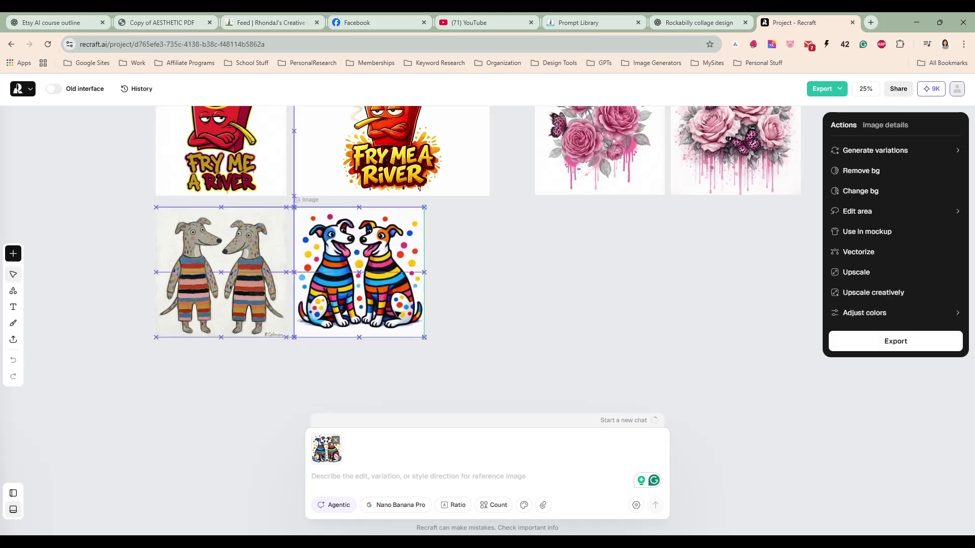
{"action": "left_click", "coordinate": [516, 326]}
Step: Close the Two Dogs details, open Houses - MidJourney and select its prompt
{"action": "left_click", "coordinate": [581, 25]}
{"action": "left_click", "coordinate": [354, 289]}
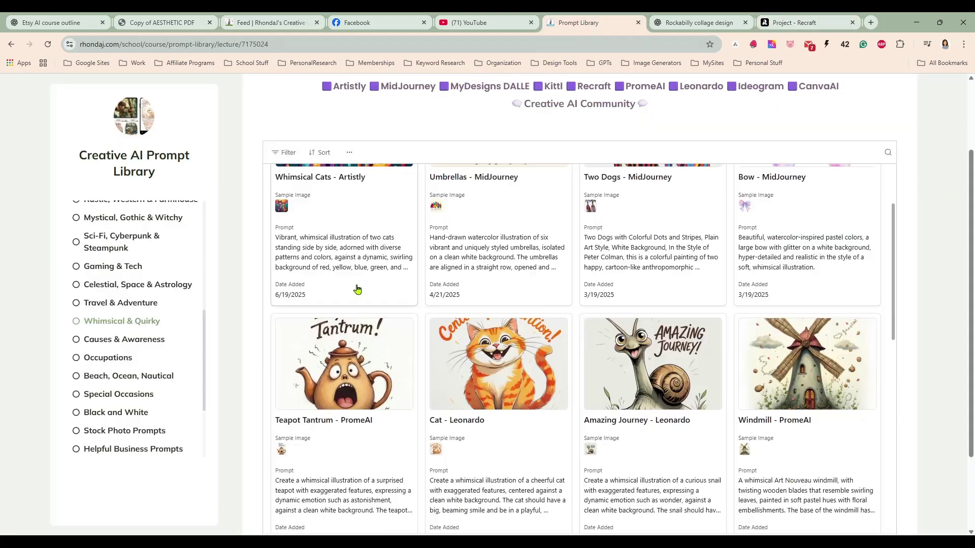
{"action": "scroll", "coordinate": [456, 308], "scroll_direction": "down", "scroll_amount": 7}
{"action": "scroll", "coordinate": [456, 308], "scroll_direction": "down", "scroll_amount": 2}
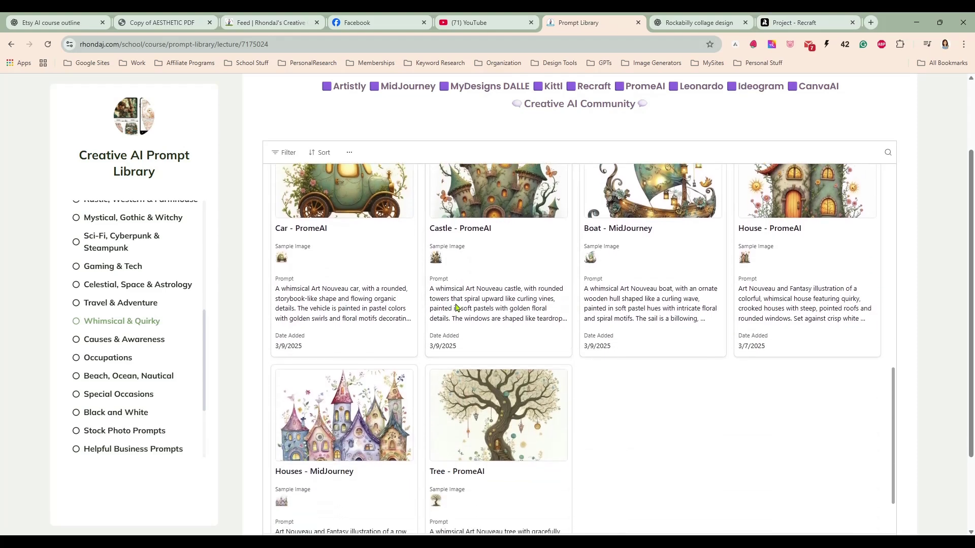
{"action": "scroll", "coordinate": [475, 333], "scroll_direction": "up", "scroll_amount": 3}
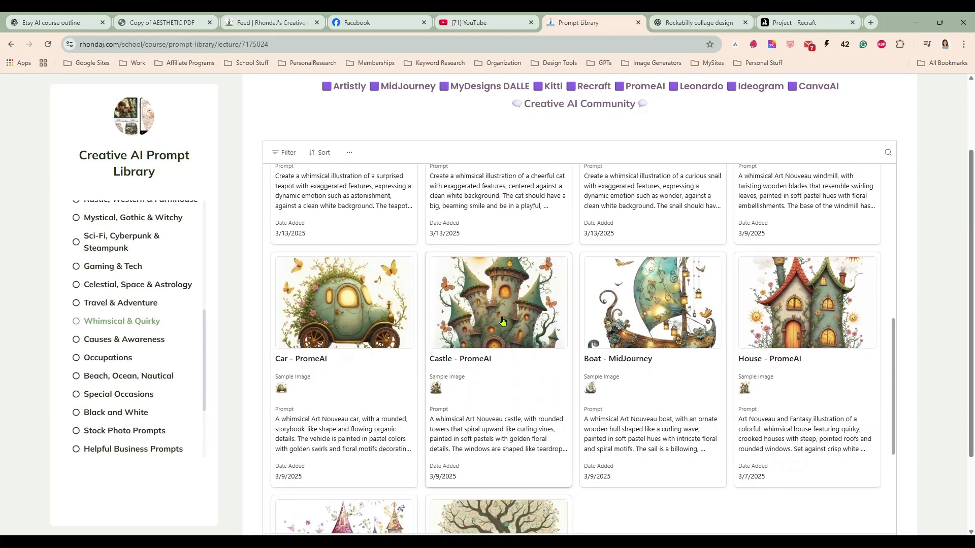
{"action": "scroll", "coordinate": [693, 383], "scroll_direction": "up", "scroll_amount": 4}
{"action": "scroll", "coordinate": [693, 384], "scroll_direction": "up", "scroll_amount": 4}
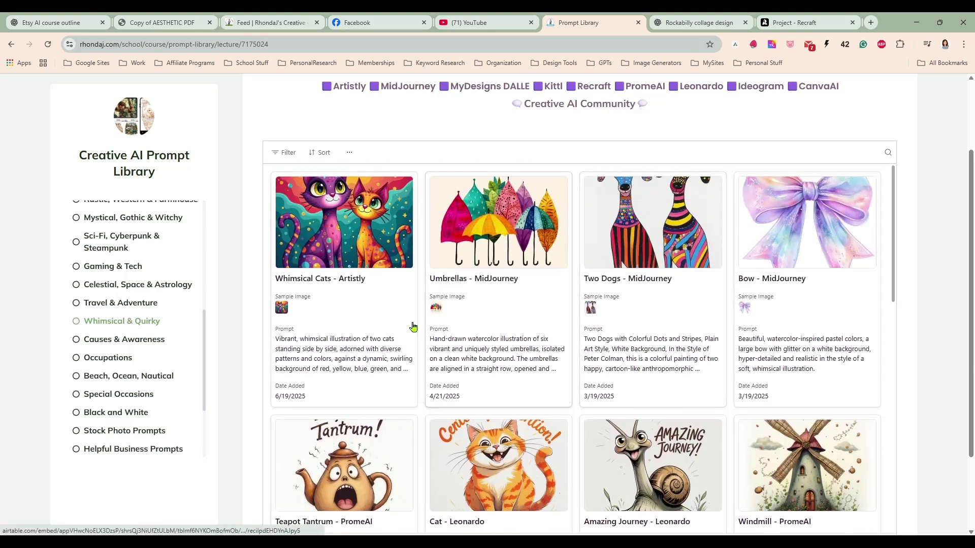
{"action": "scroll", "coordinate": [567, 343], "scroll_direction": "down", "scroll_amount": 4}
{"action": "scroll", "coordinate": [599, 371], "scroll_direction": "down", "scroll_amount": 6}
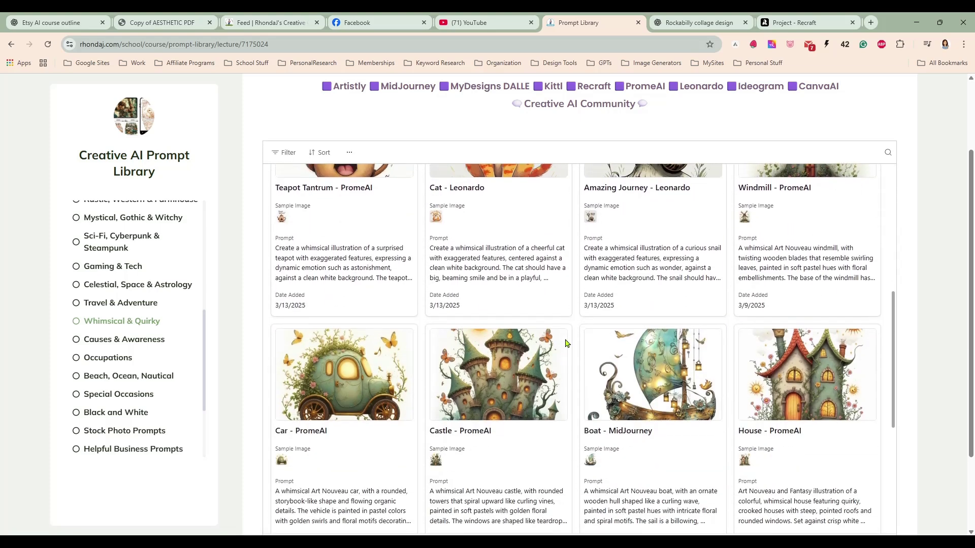
{"action": "scroll", "coordinate": [634, 401], "scroll_direction": "down", "scroll_amount": 2}
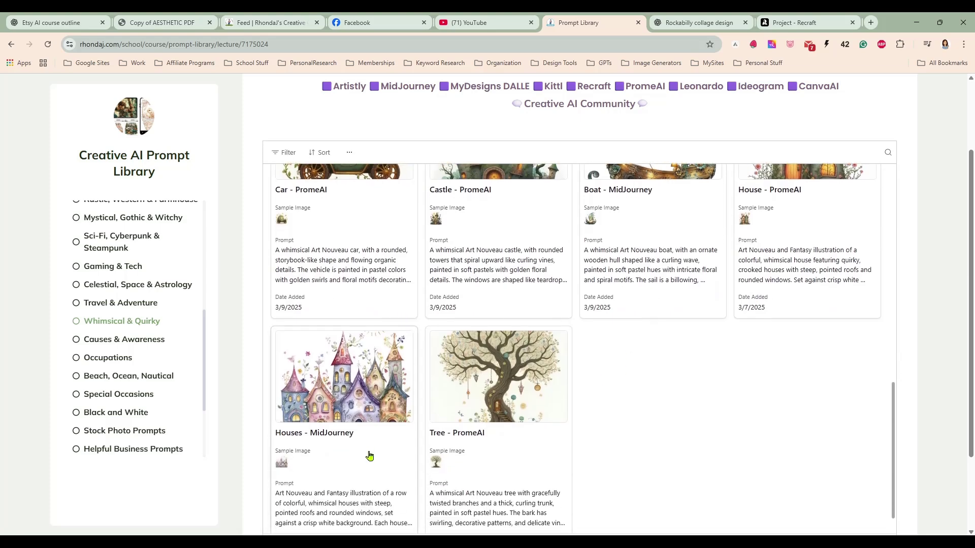
{"action": "left_click", "coordinate": [365, 503]}
{"action": "triple_click", "coordinate": [578, 404]}
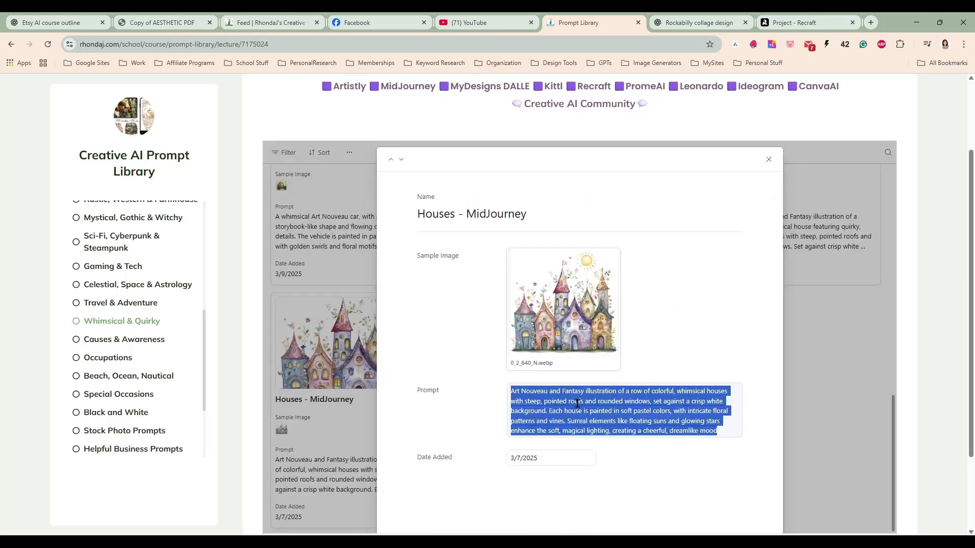
Step: Paste the Houses prompt into the ChatGPT conversation and send it
{"action": "left_click", "coordinate": [665, 28]}
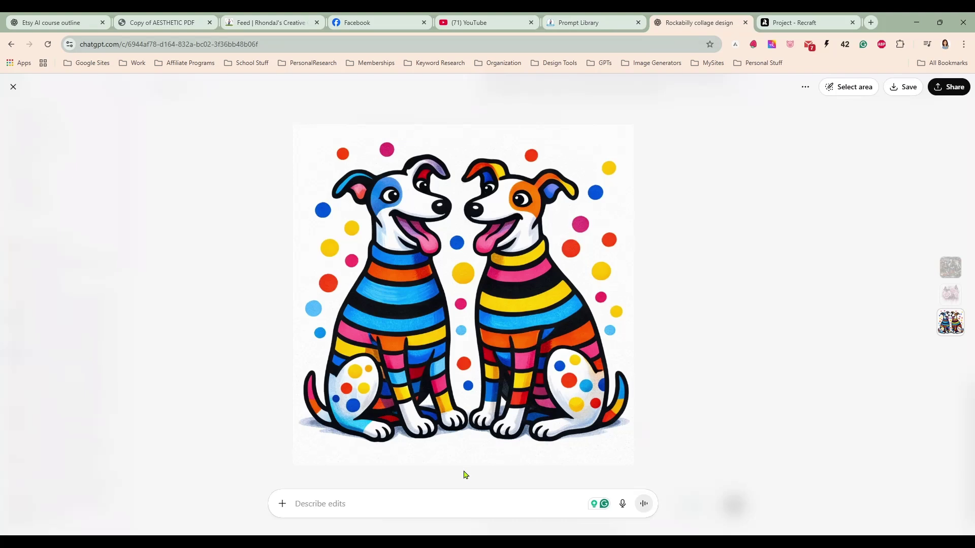
{"action": "key", "text": "Escape"}
{"action": "key", "text": "ctrl+v"}
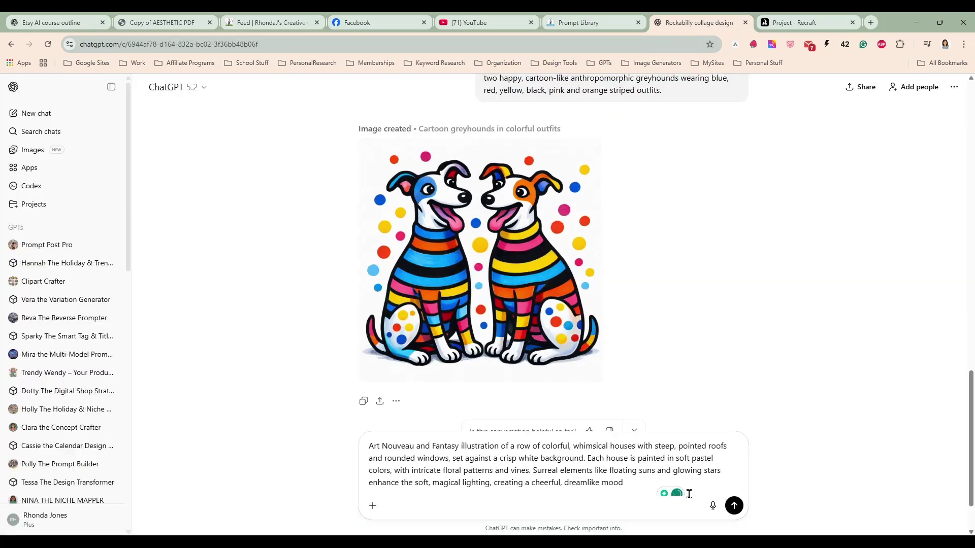
{"action": "key", "text": "ctrl+Tab"}
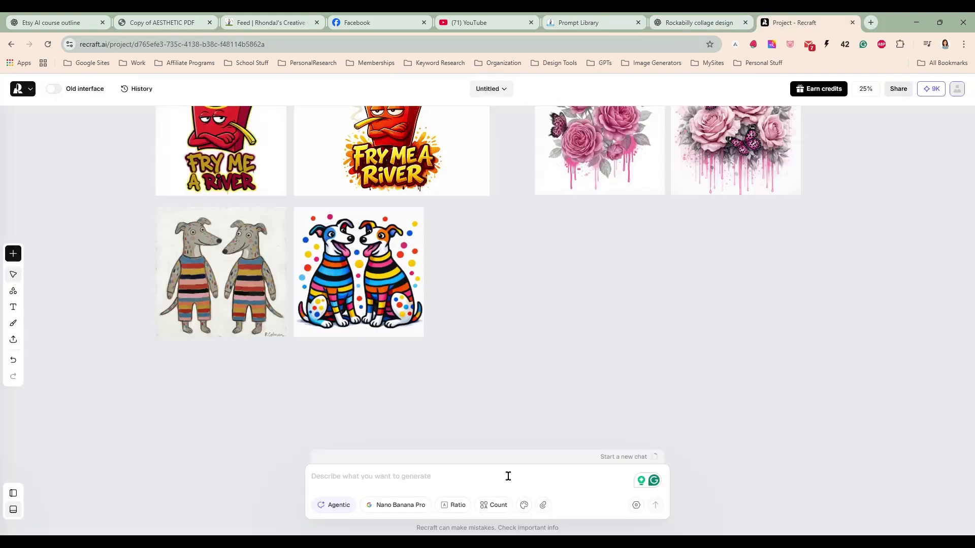
Step: Generate the whimsical houses prompt with Nano Banana Pro in a new tile below the roses
{"action": "key", "text": "ctrl+v"}
{"action": "left_click", "coordinate": [655, 505]}
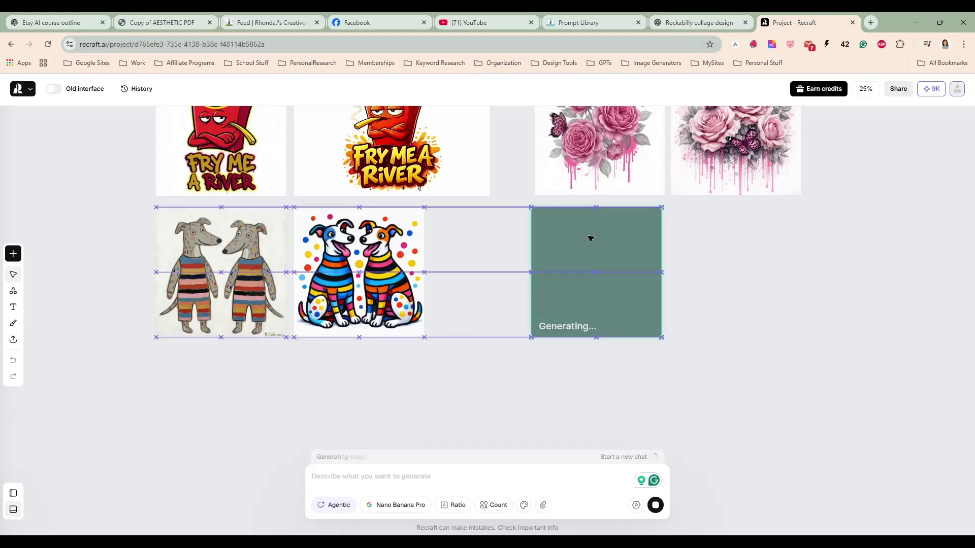
{"action": "left_click", "coordinate": [683, 23]}
{"action": "left_click", "coordinate": [798, 24]}
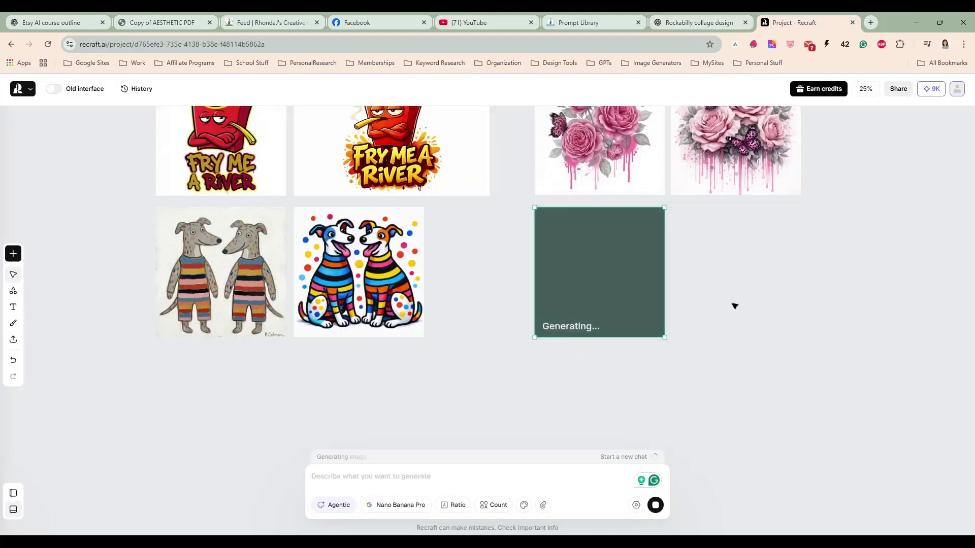
{"action": "left_click_drag", "start_coordinate": [825, 217], "coordinate": [809, 435]}
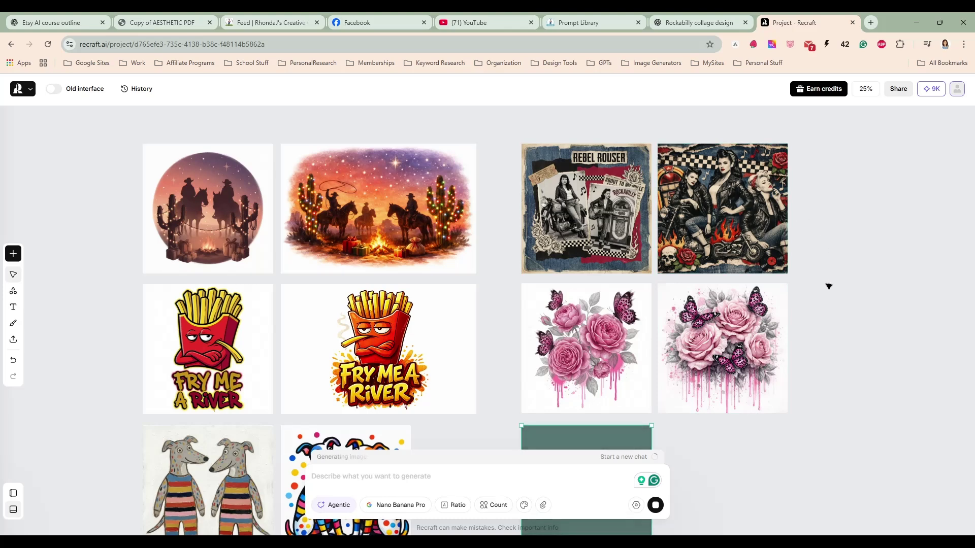
{"action": "scroll", "coordinate": [782, 453], "scroll_direction": "down", "scroll_amount": 3}
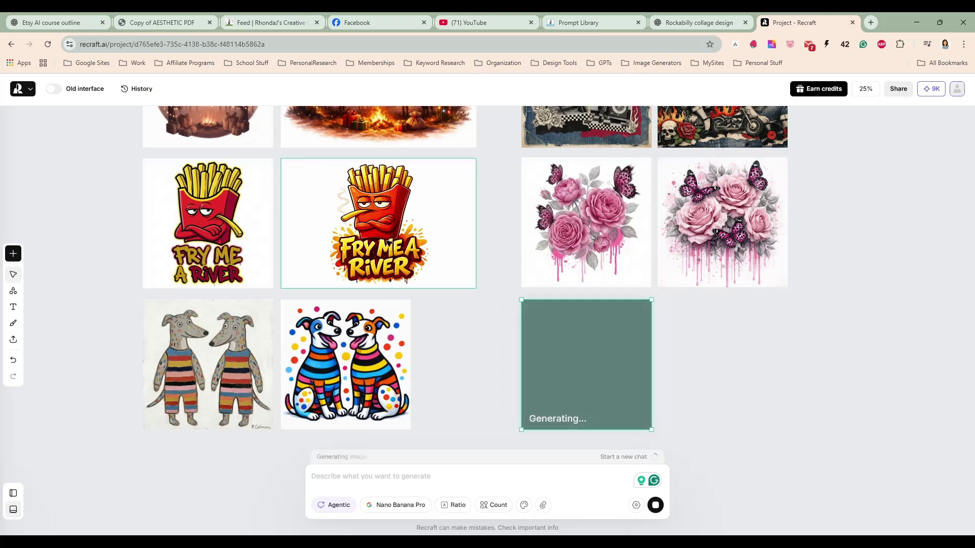
Step: Copy ChatGPT's finished pastel fairytale houses image and go back to Recraft
{"action": "left_click", "coordinate": [675, 23]}
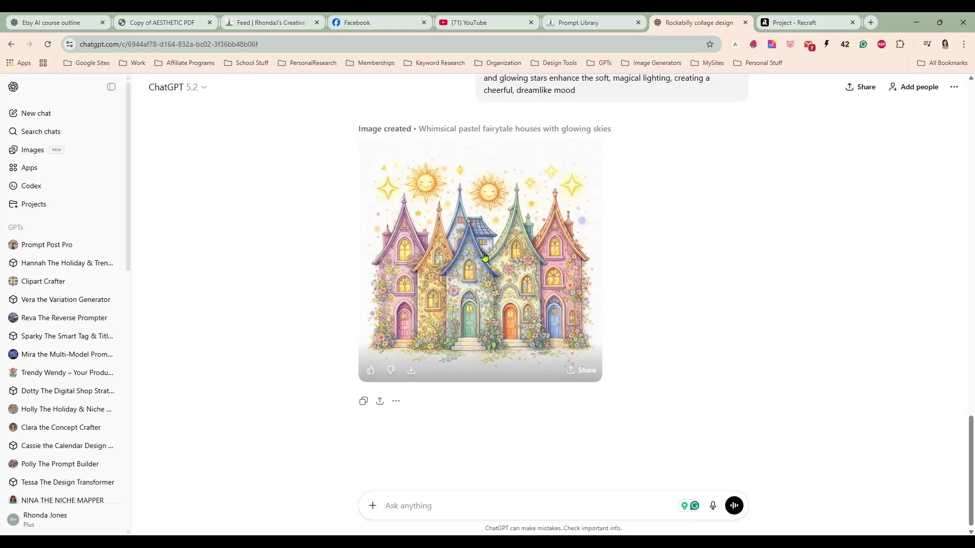
{"action": "key", "text": "ctrl+Tab"}
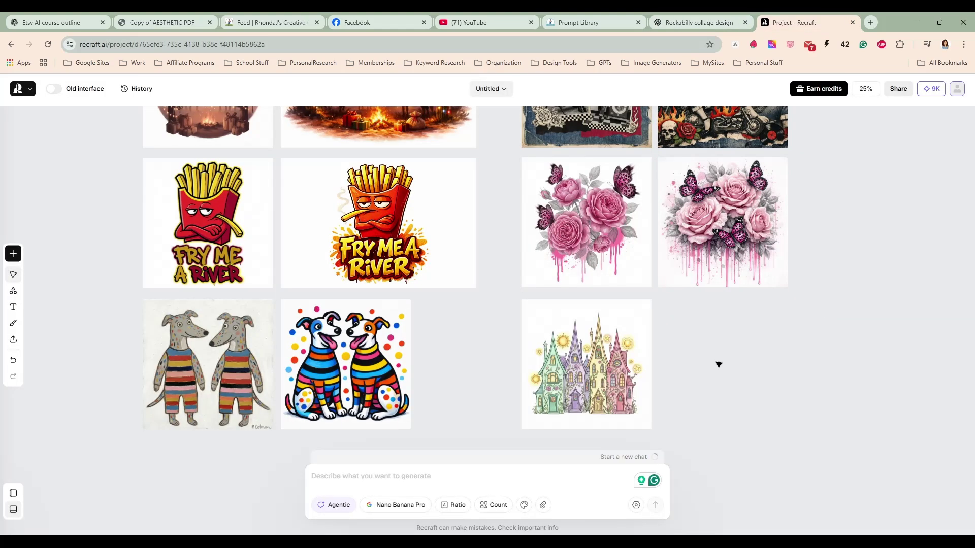
Step: Paste ChatGPT's fairytale houses image and place it beside the Nano Banana Pro houses
{"action": "key", "text": "ctrl+v"}
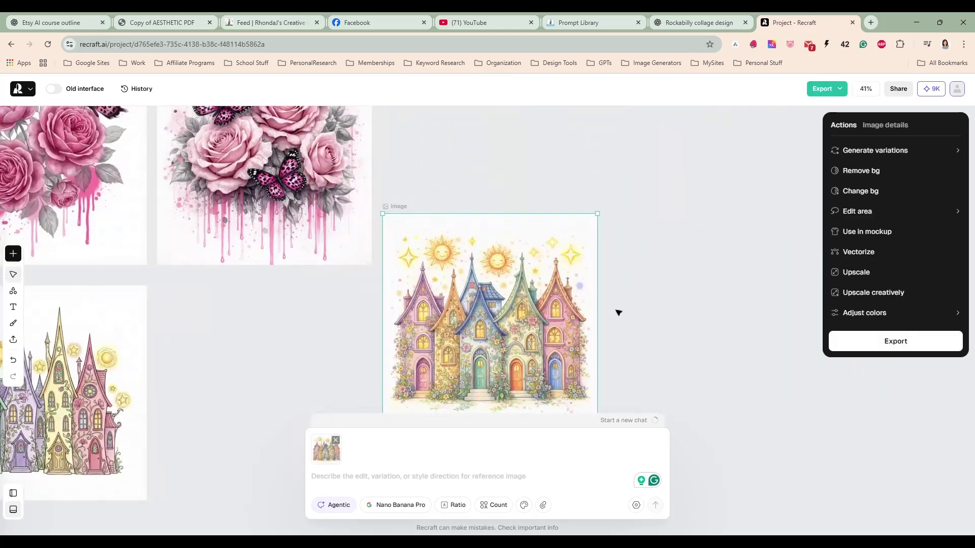
{"action": "left_click_drag", "start_coordinate": [653, 348], "coordinate": [547, 267]}
{"action": "left_click_drag", "start_coordinate": [455, 391], "coordinate": [537, 441]}
{"action": "scroll", "coordinate": [543, 397], "scroll_direction": "up", "scroll_amount": 4}
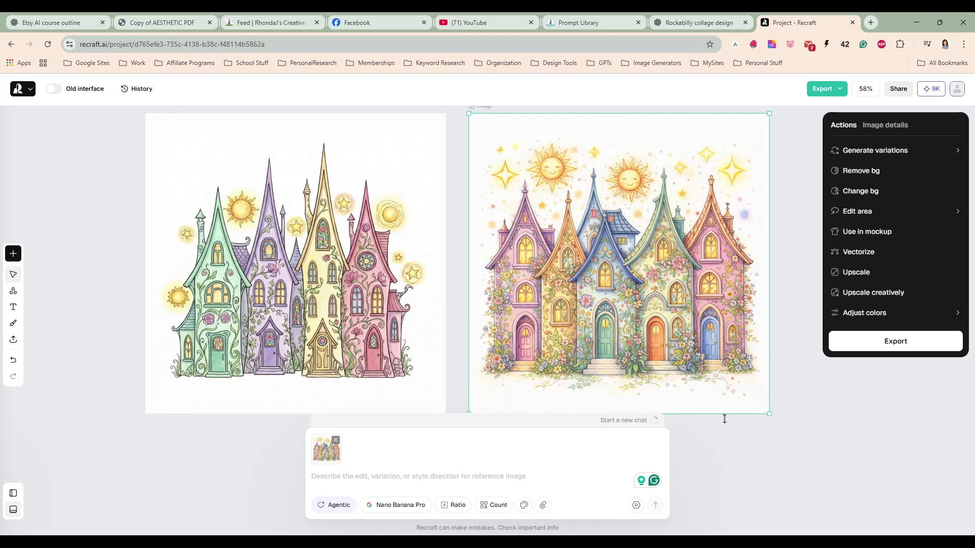
Step: Deselect the houses image and pan so all six comparison pairs sit in view
{"action": "scroll", "coordinate": [724, 419], "scroll_direction": "down", "scroll_amount": 5}
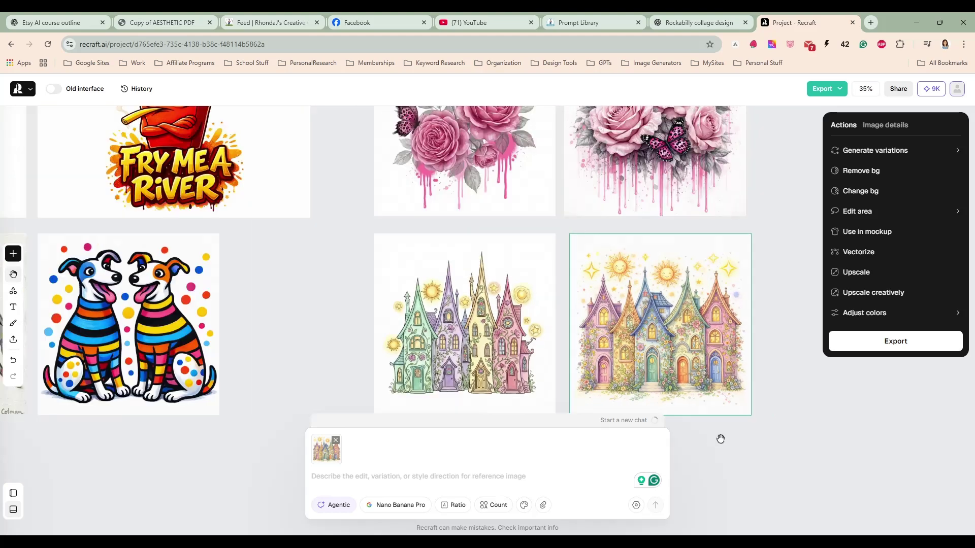
{"action": "scroll", "coordinate": [731, 433], "scroll_direction": "down", "scroll_amount": 3}
{"action": "scroll", "coordinate": [731, 422], "scroll_direction": "down", "scroll_amount": 2}
{"action": "scroll", "coordinate": [725, 394], "scroll_direction": "down", "scroll_amount": 5}
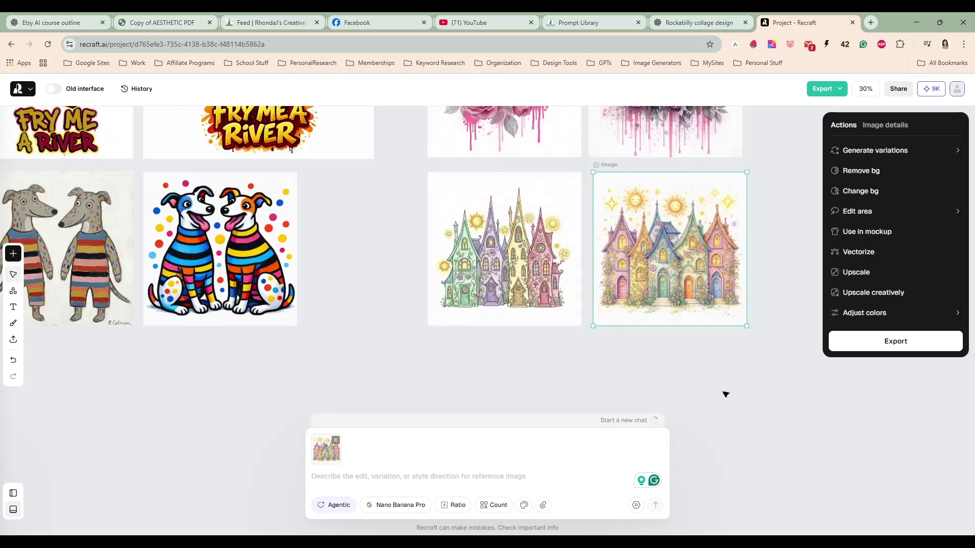
{"action": "left_click_drag", "start_coordinate": [687, 462], "coordinate": [684, 495]}
{"action": "key", "text": "v"}
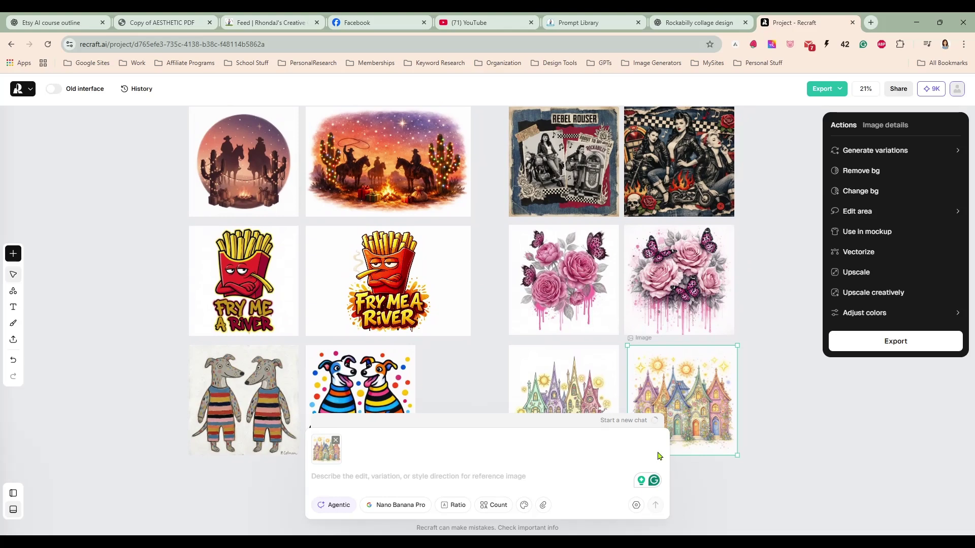
{"action": "key", "text": "h"}
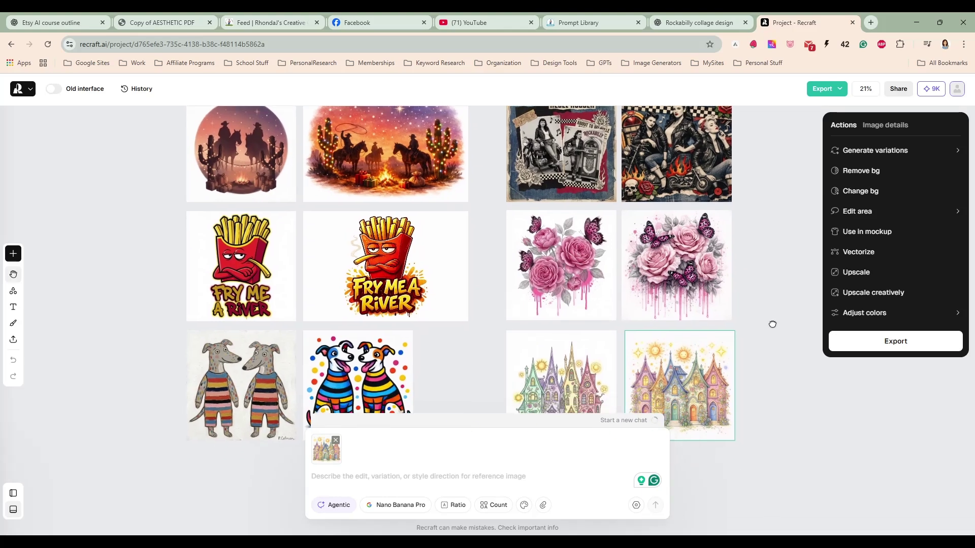
{"action": "left_click_drag", "start_coordinate": [771, 322], "coordinate": [781, 294]}
{"action": "key", "text": "v"}
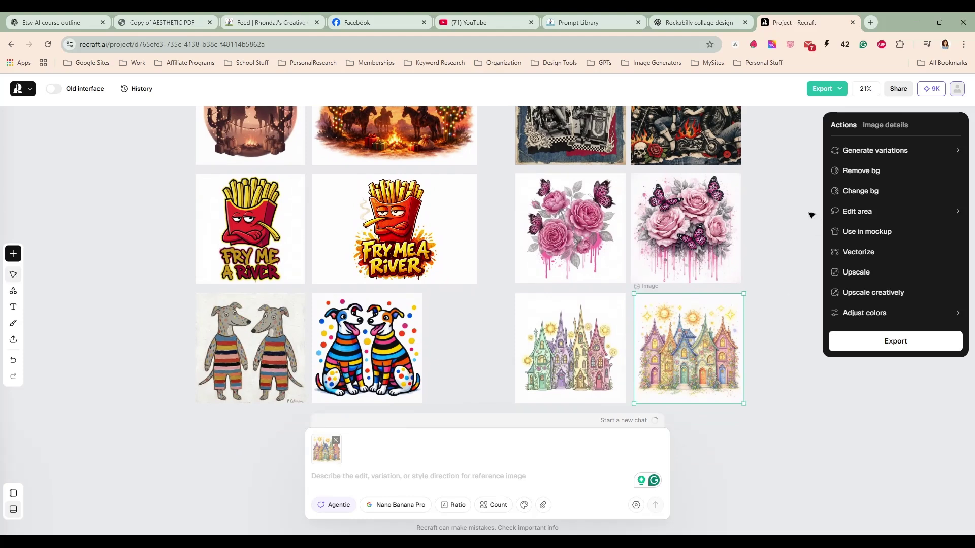
{"action": "left_click", "coordinate": [784, 207]}
{"action": "key", "text": "h"}
{"action": "left_click_drag", "start_coordinate": [766, 269], "coordinate": [772, 330]}
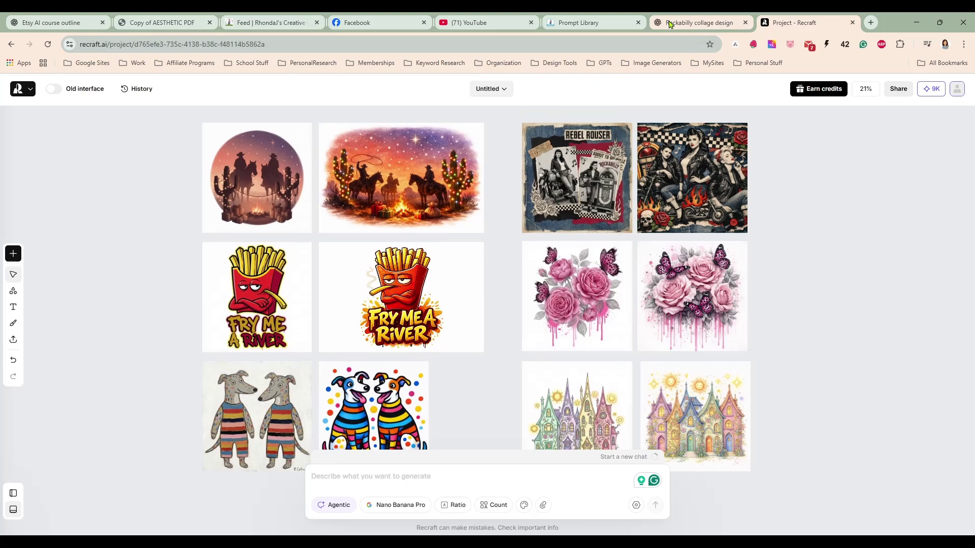
{"action": "left_click", "coordinate": [699, 22]}
{"action": "left_click", "coordinate": [32, 117]}
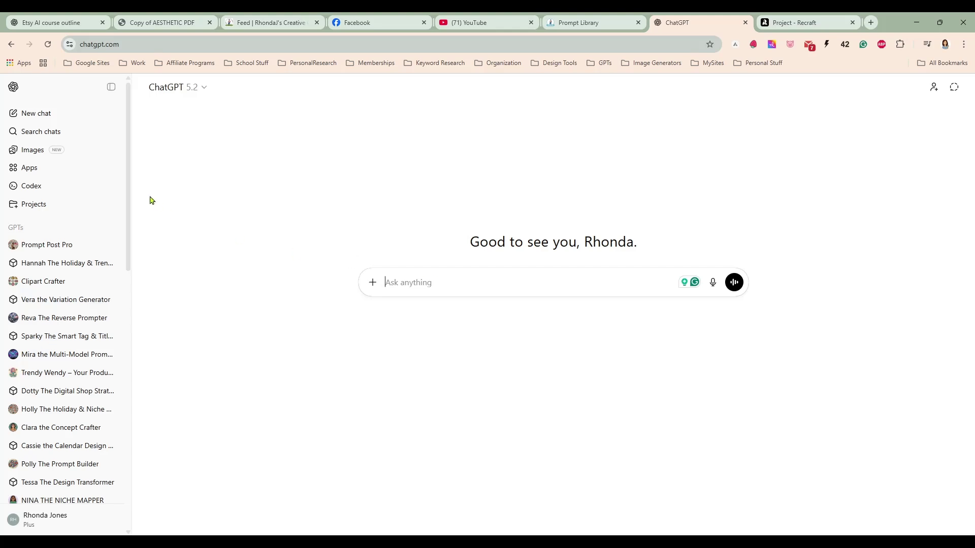
{"action": "left_click", "coordinate": [33, 150]}
{"action": "left_click", "coordinate": [807, 23]}
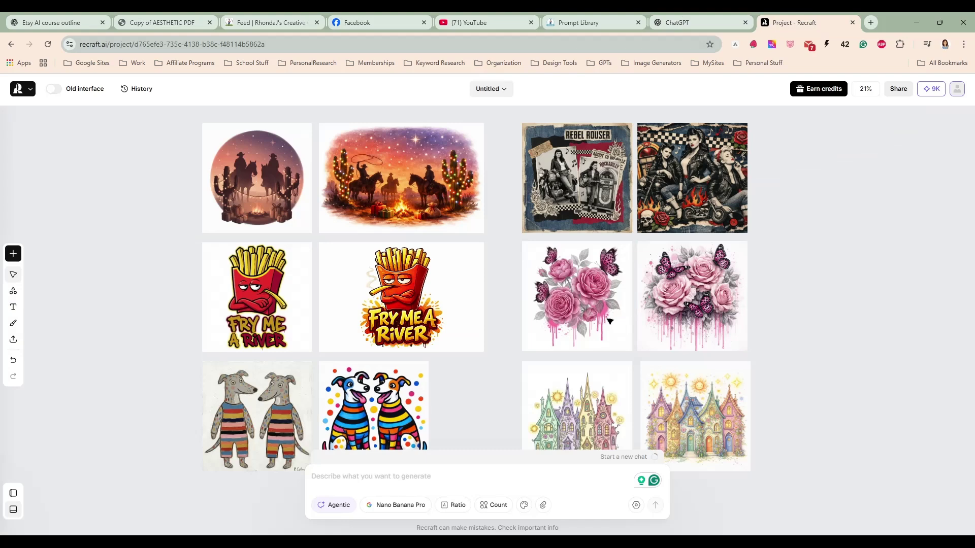
{"action": "key", "text": "h"}
{"action": "left_click_drag", "start_coordinate": [784, 420], "coordinate": [774, 395]}
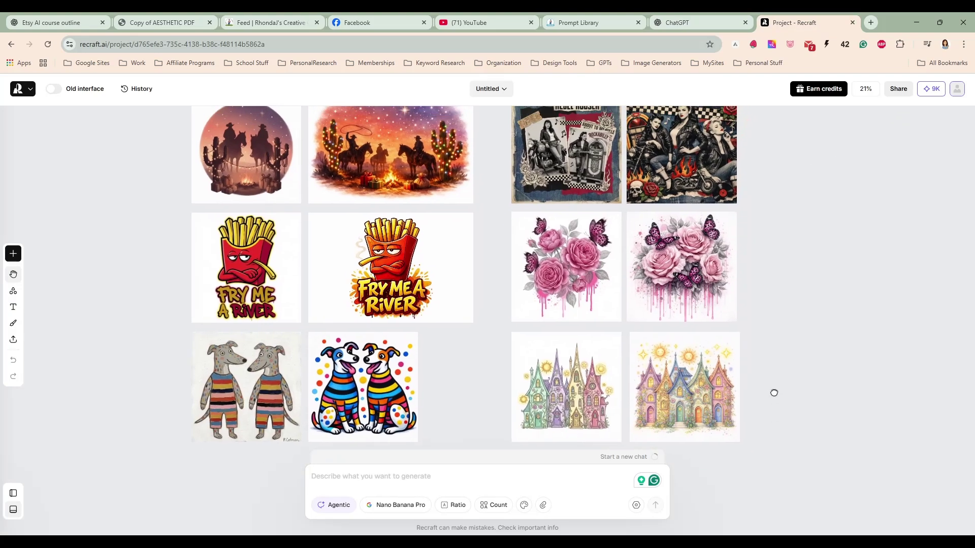
{"action": "key", "text": "v"}
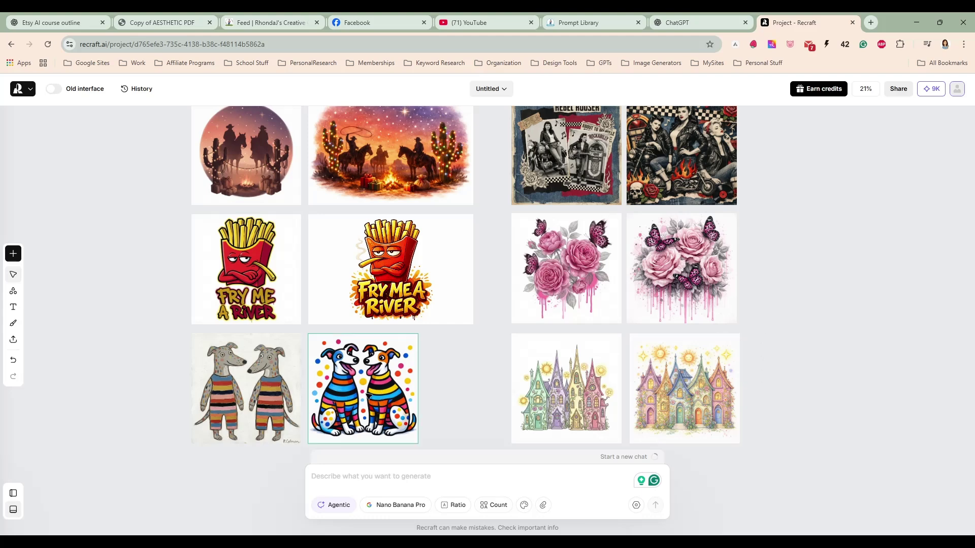
{"action": "scroll", "coordinate": [433, 391], "scroll_direction": "left", "scroll_amount": 2}
{"action": "scroll", "coordinate": [433, 392], "scroll_direction": "down", "scroll_amount": 1}
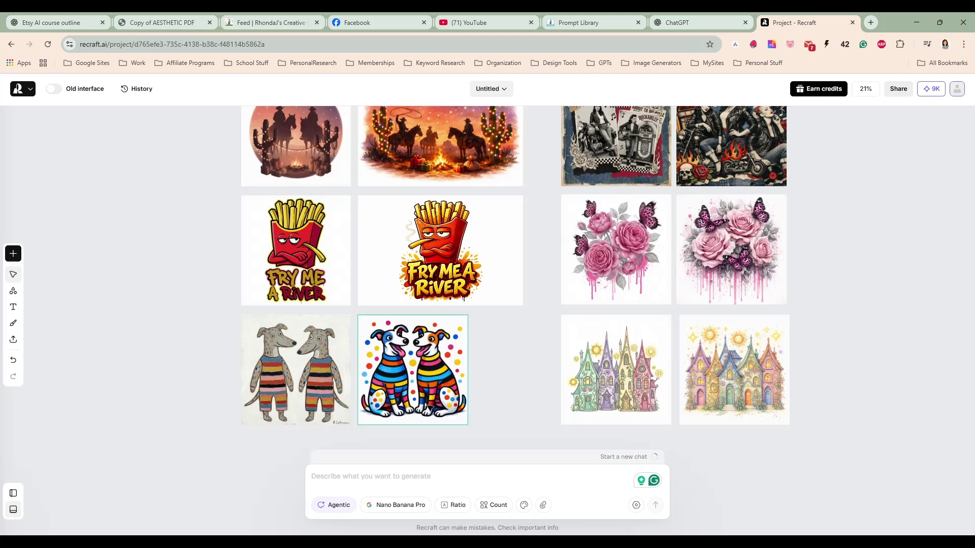
{"action": "left_click", "coordinate": [318, 348]}
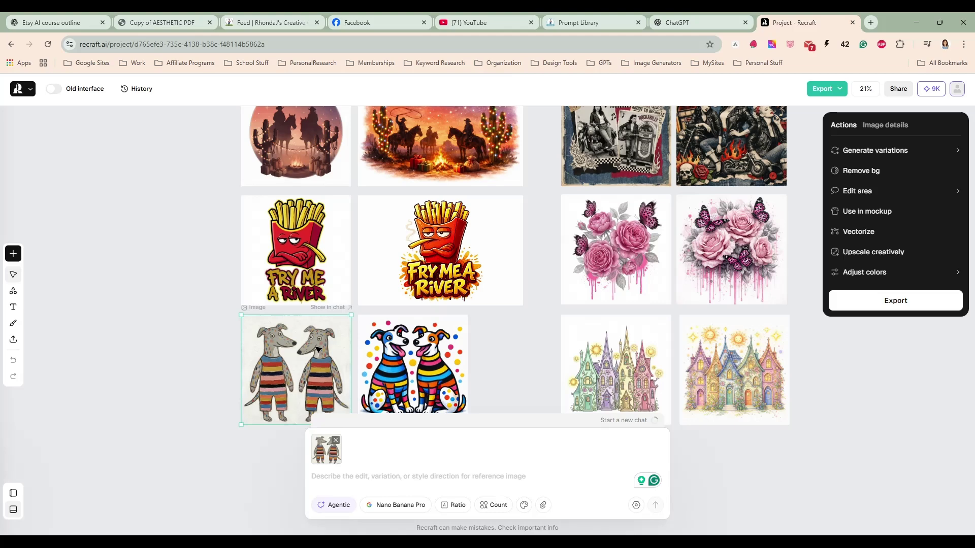
{"action": "left_click", "coordinate": [231, 343]}
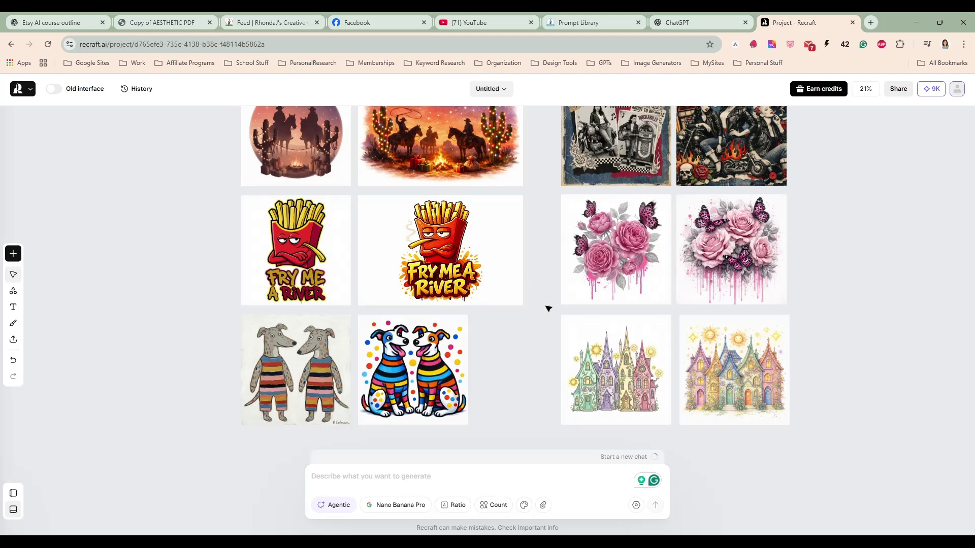
{"action": "scroll", "coordinate": [561, 251], "scroll_direction": "up", "scroll_amount": 2}
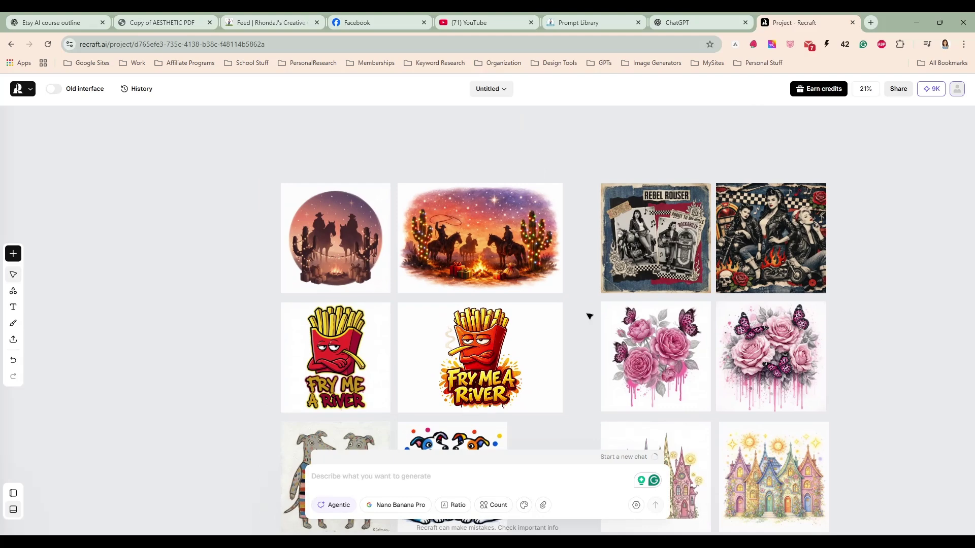
Step: Compare the square cowboy variant, keep the circular one, then select the wide campfire image
{"action": "scroll", "coordinate": [589, 317], "scroll_direction": "up", "scroll_amount": 3}
{"action": "key", "text": "space"}
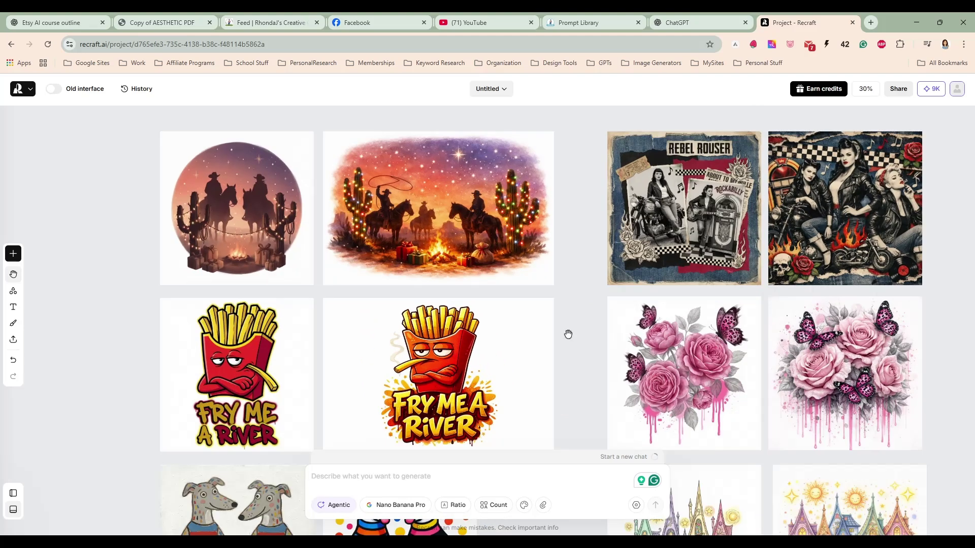
{"action": "left_click_drag", "start_coordinate": [568, 335], "coordinate": [616, 340]}
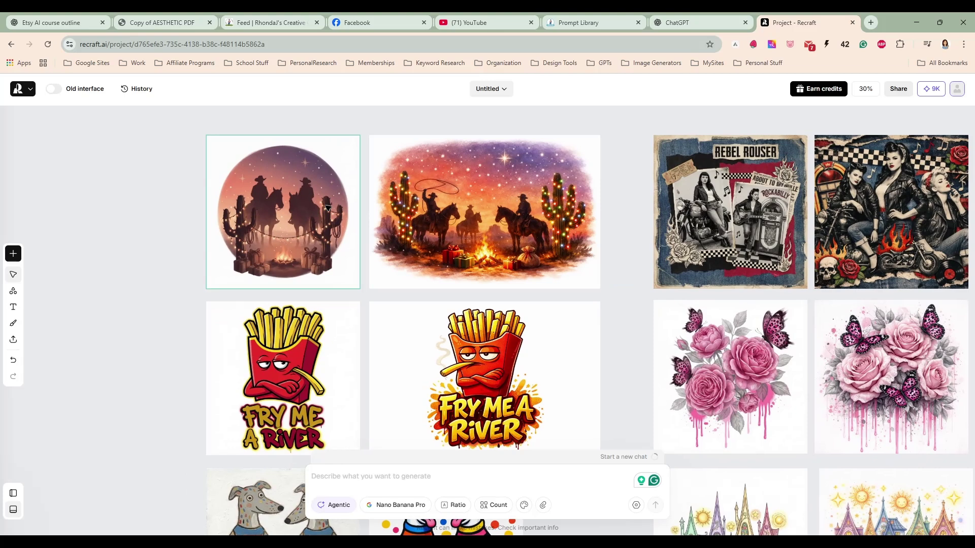
{"action": "left_click", "coordinate": [282, 230]}
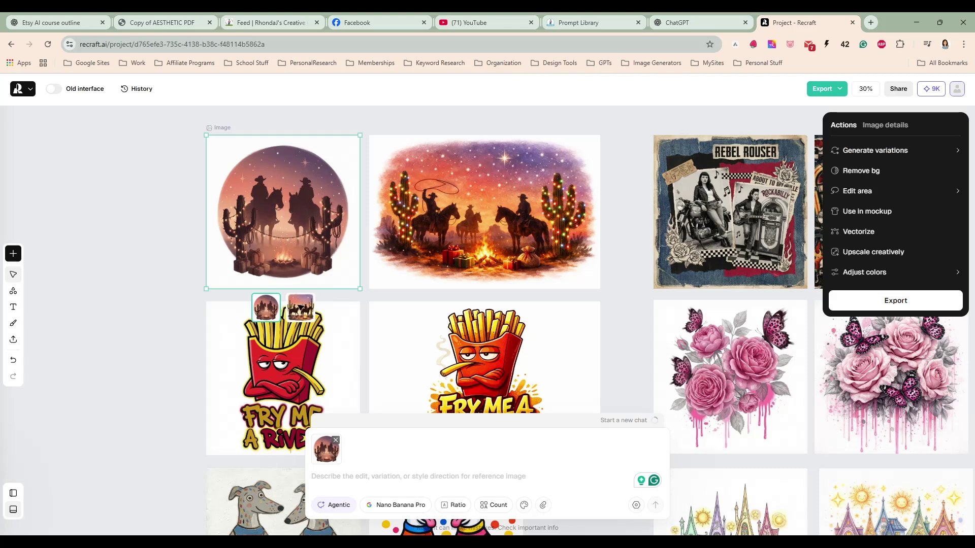
{"action": "left_click", "coordinate": [301, 308]}
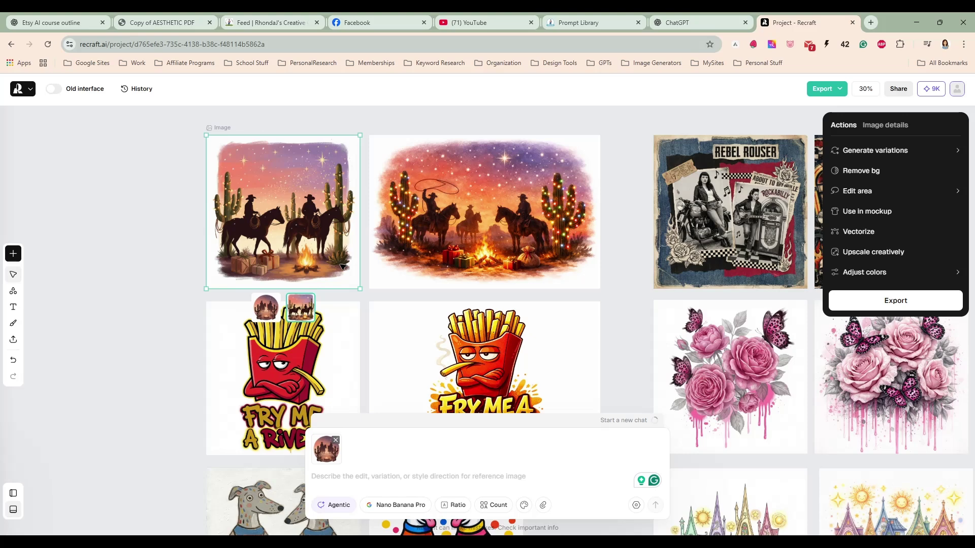
{"action": "left_click", "coordinate": [269, 307]}
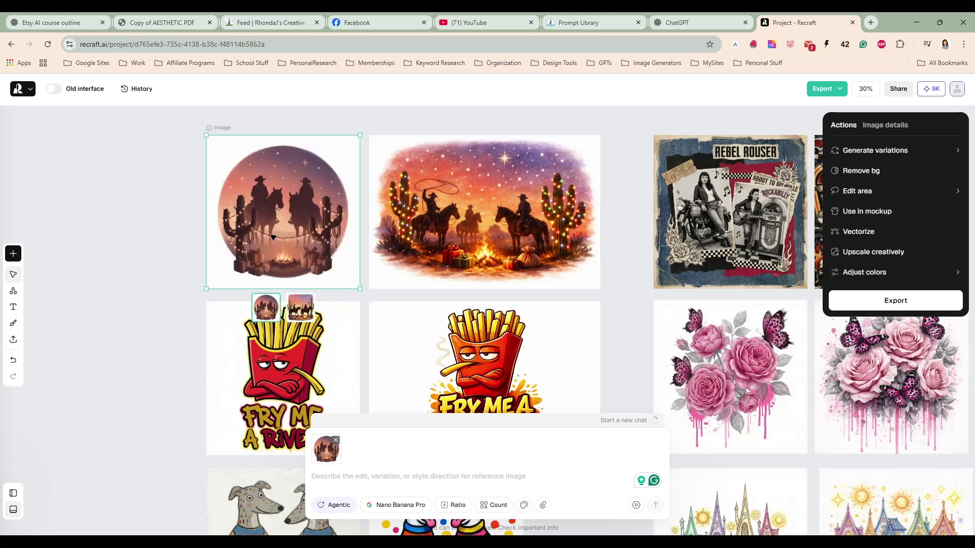
{"action": "left_click", "coordinate": [509, 213]}
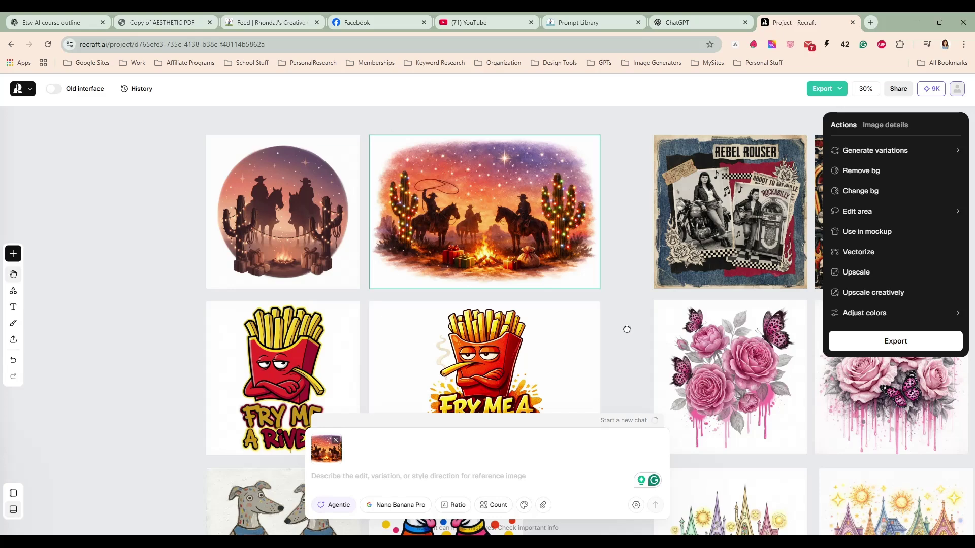
Step: Pan through the rockabilly, rose and houses pairs, ending with the left houses image selected
{"action": "scroll", "coordinate": [626, 328], "scroll_direction": "right", "scroll_amount": 6}
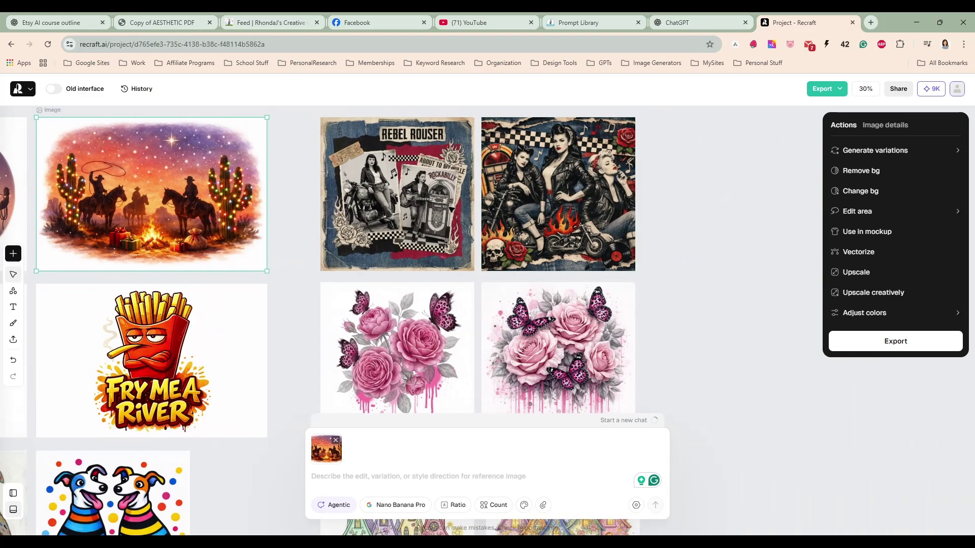
{"action": "scroll", "coordinate": [665, 251], "scroll_direction": "up", "scroll_amount": 1}
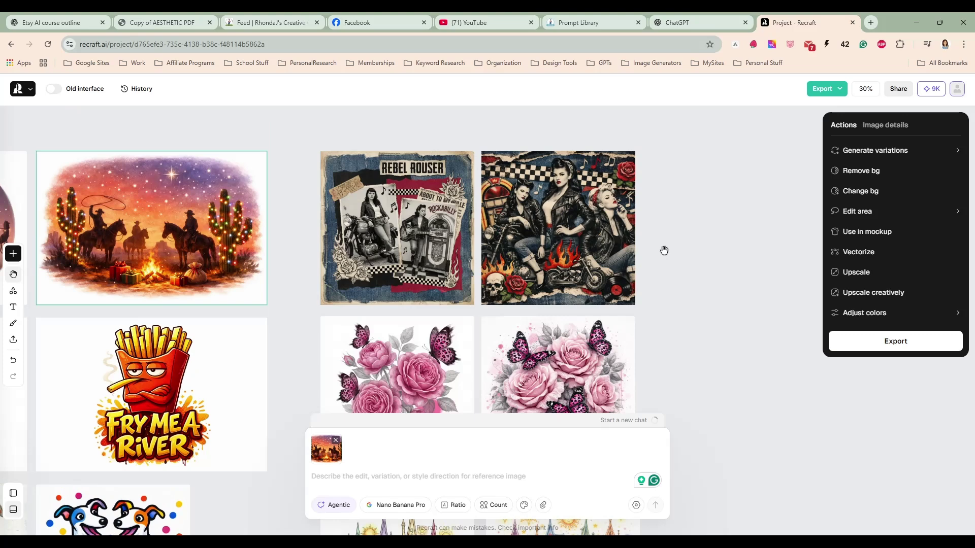
{"action": "scroll", "coordinate": [665, 251], "scroll_direction": "up", "scroll_amount": 2}
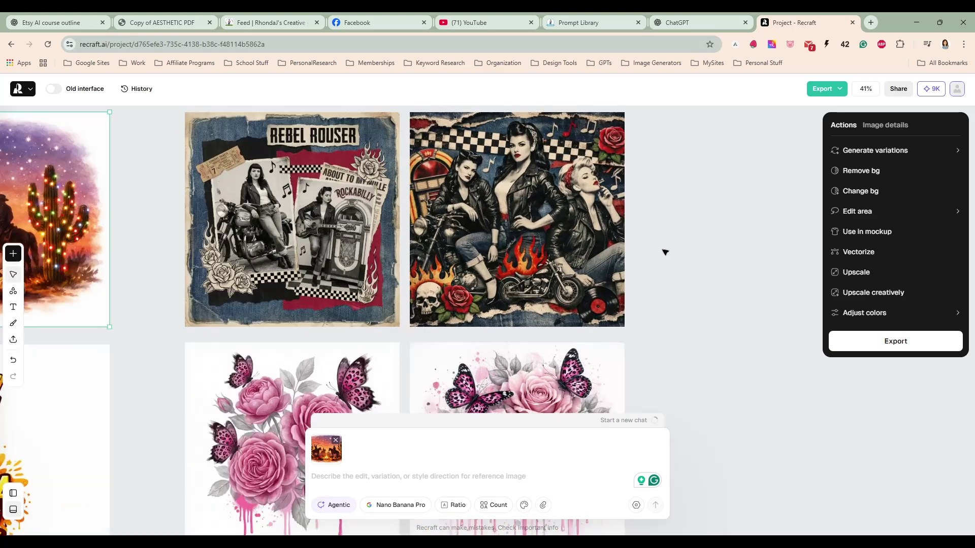
{"action": "left_click_drag", "start_coordinate": [644, 279], "coordinate": [733, 316]}
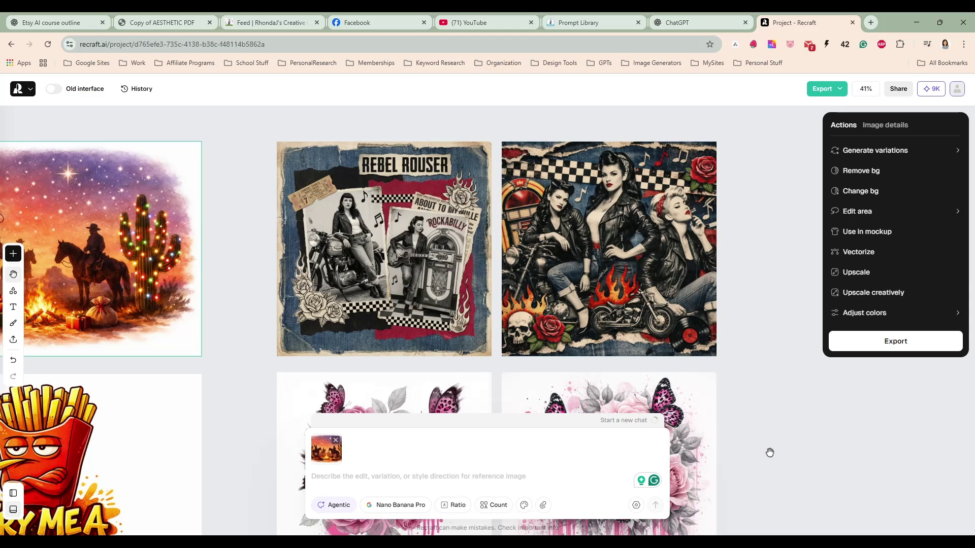
{"action": "left_click_drag", "start_coordinate": [770, 453], "coordinate": [750, 222]}
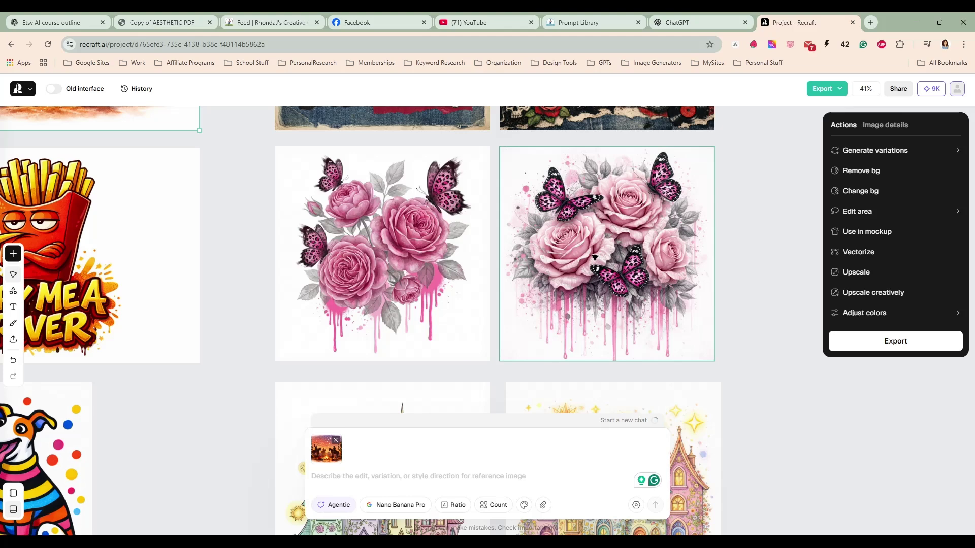
{"action": "key", "text": "space"}
{"action": "left_click_drag", "start_coordinate": [753, 433], "coordinate": [762, 226]}
{"action": "left_click", "coordinate": [552, 299]}
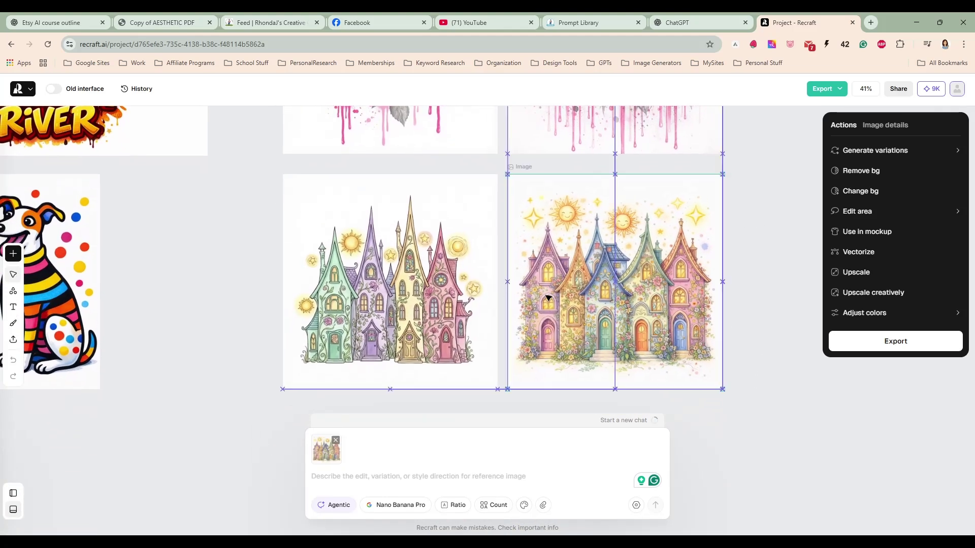
{"action": "left_click", "coordinate": [388, 285]}
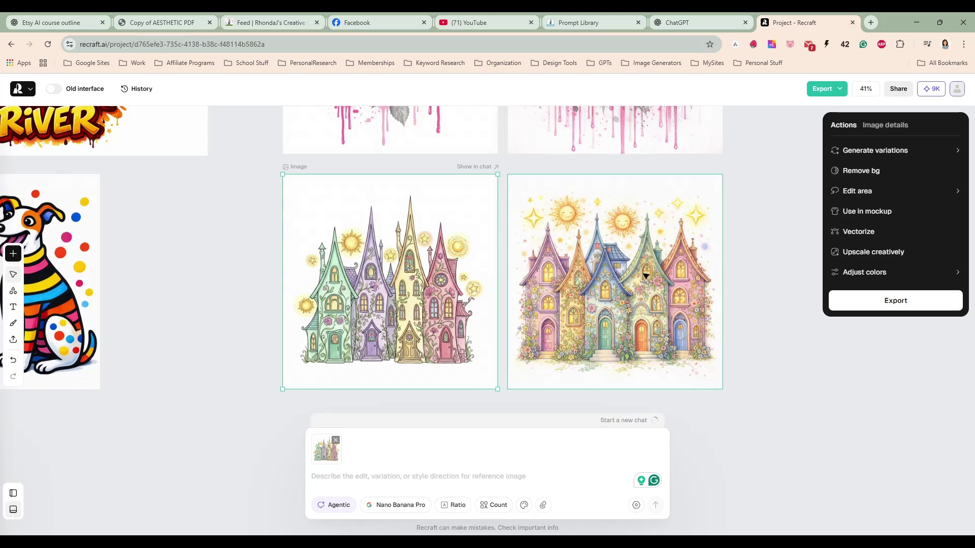
Step: Zoom out to frame all six image pairs and deselect the houses image
{"action": "scroll", "coordinate": [737, 260], "scroll_direction": "down", "scroll_amount": 5}
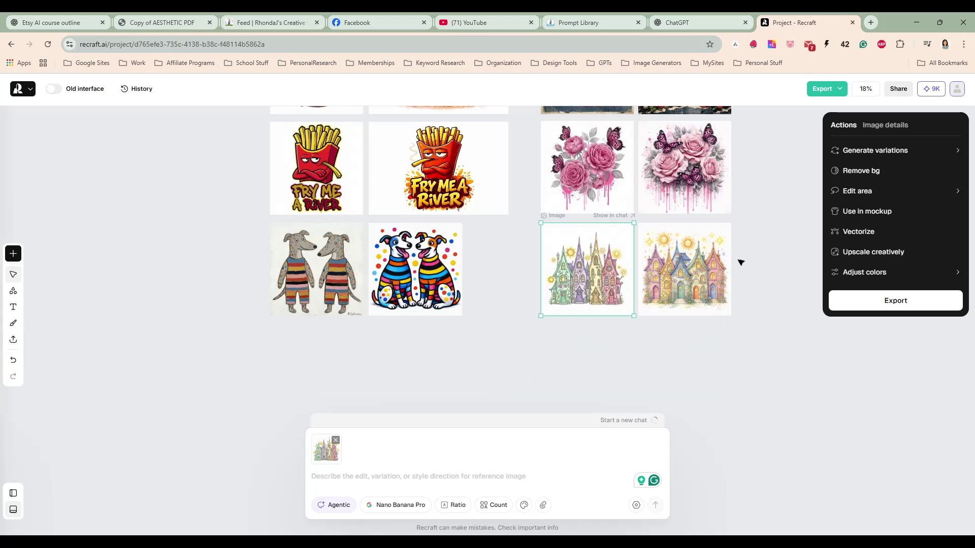
{"action": "left_click_drag", "start_coordinate": [748, 265], "coordinate": [737, 360]}
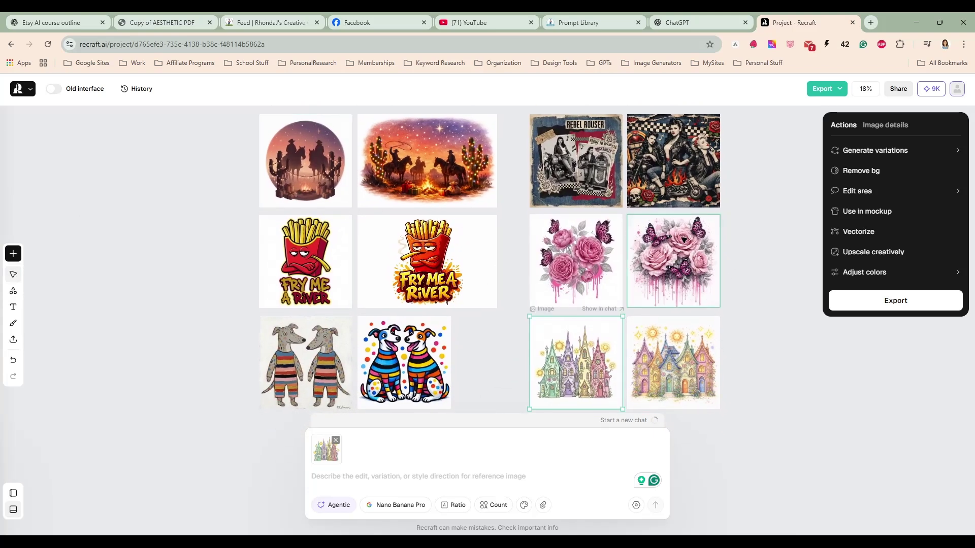
{"action": "left_click", "coordinate": [734, 244]}
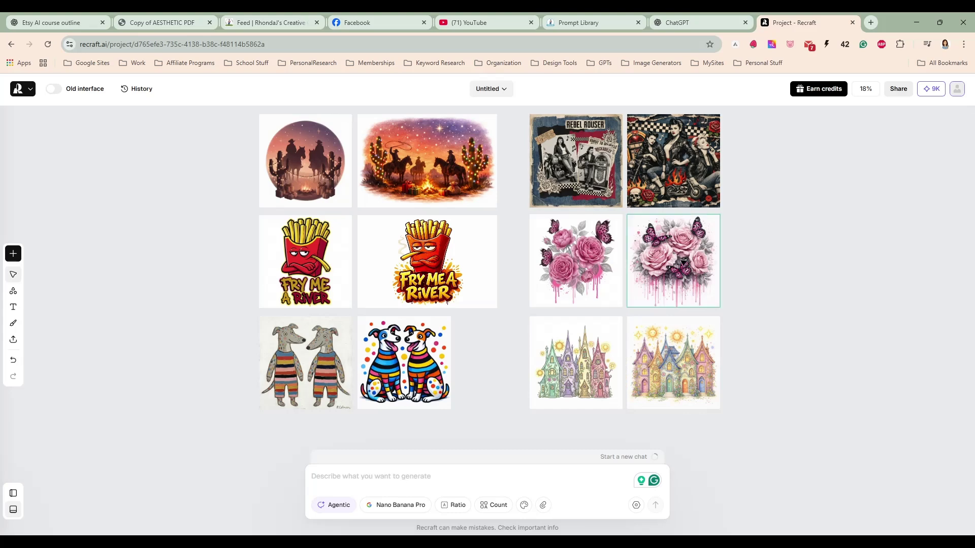